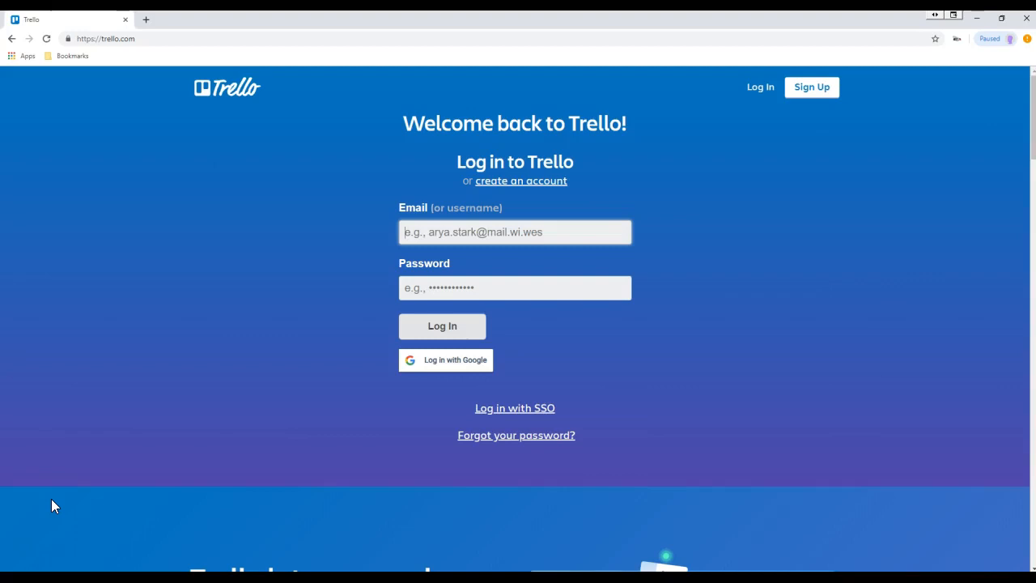
- Choose Sign Up on the welcome page to reach the Create a Trello Account form
{"action": "left_click", "coordinate": [814, 91]}
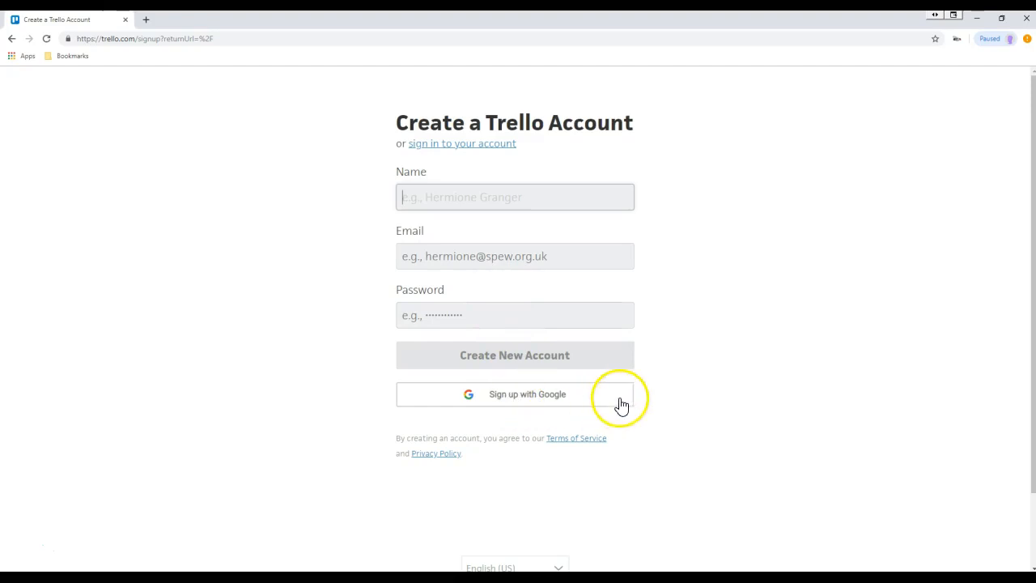
- Go back from the sign-up form to get to the empty Boards page
{"action": "left_click", "coordinate": [13, 41]}
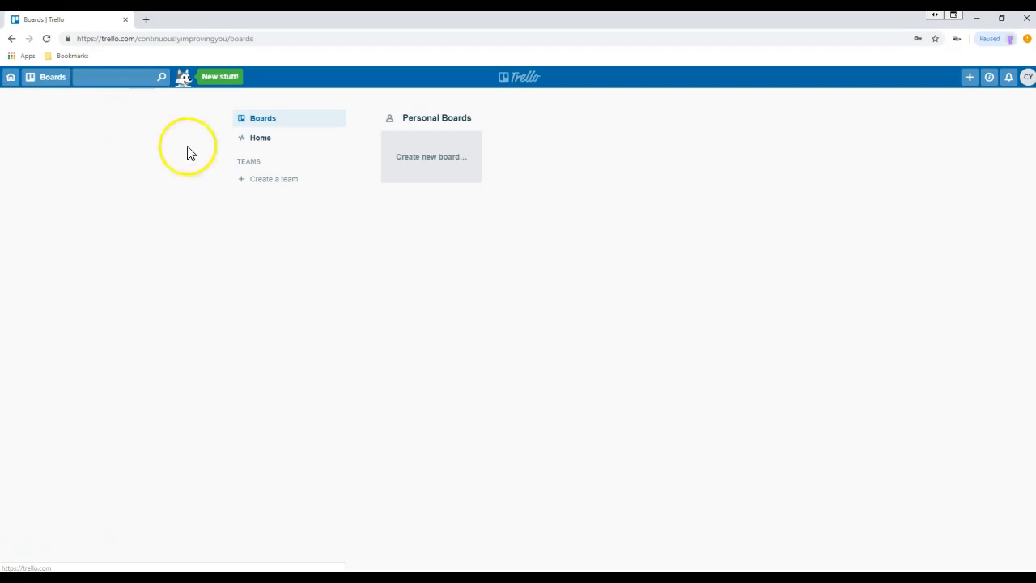
- Create a new board named 'Job Hunt'
{"action": "left_click", "coordinate": [435, 162]}
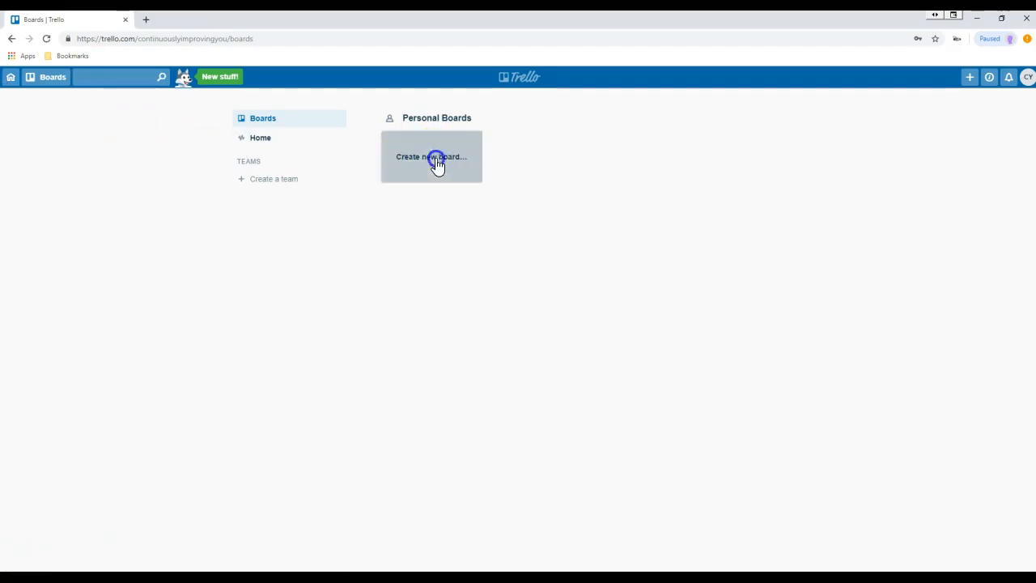
{"action": "type", "text": "Job Hunt"}
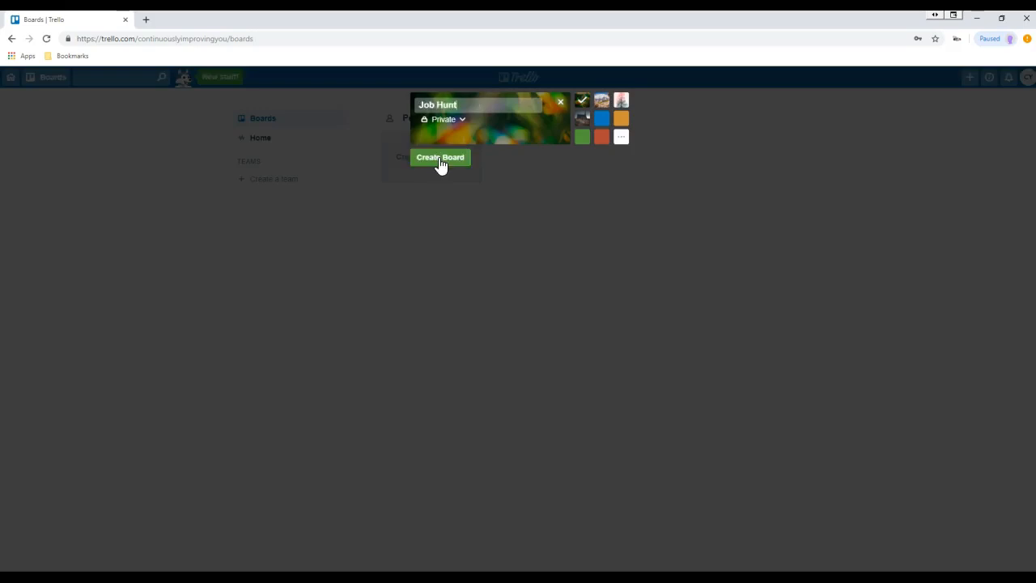
{"action": "left_click", "coordinate": [439, 160]}
{"action": "left_click", "coordinate": [450, 170]}
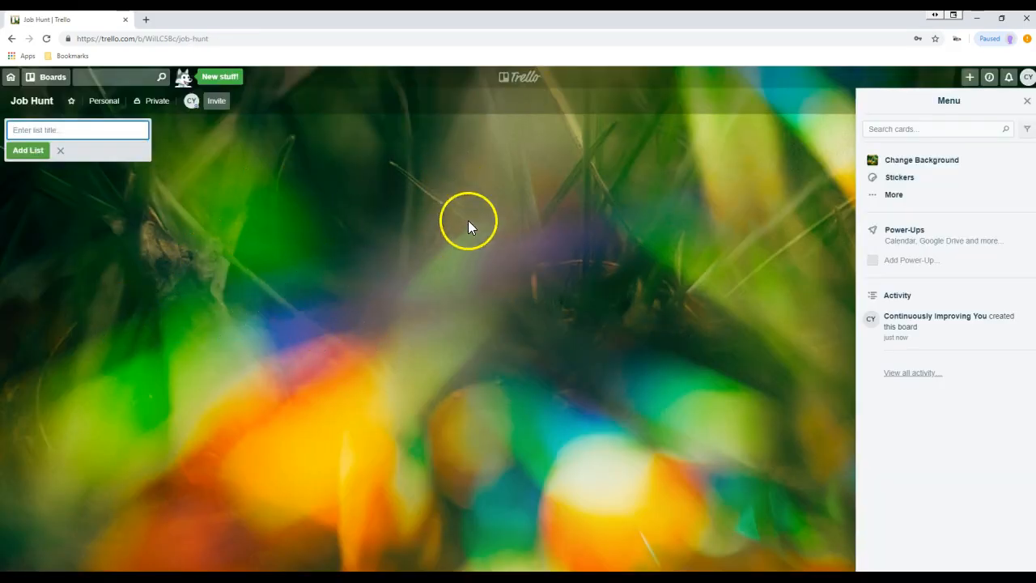
- Preview solid blue, orange, red, pink and light blue board backgrounds
{"action": "left_click", "coordinate": [900, 161]}
{"action": "left_click", "coordinate": [962, 154]}
{"action": "left_click", "coordinate": [914, 164]}
{"action": "left_click", "coordinate": [990, 156]}
{"action": "left_click", "coordinate": [990, 206]}
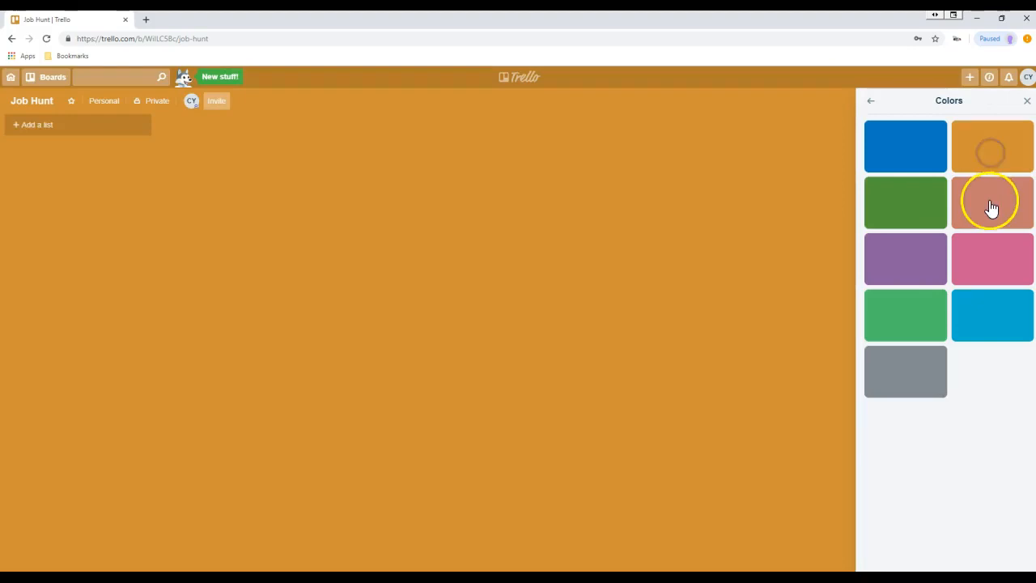
{"action": "left_click", "coordinate": [996, 255]}
{"action": "left_click", "coordinate": [989, 324]}
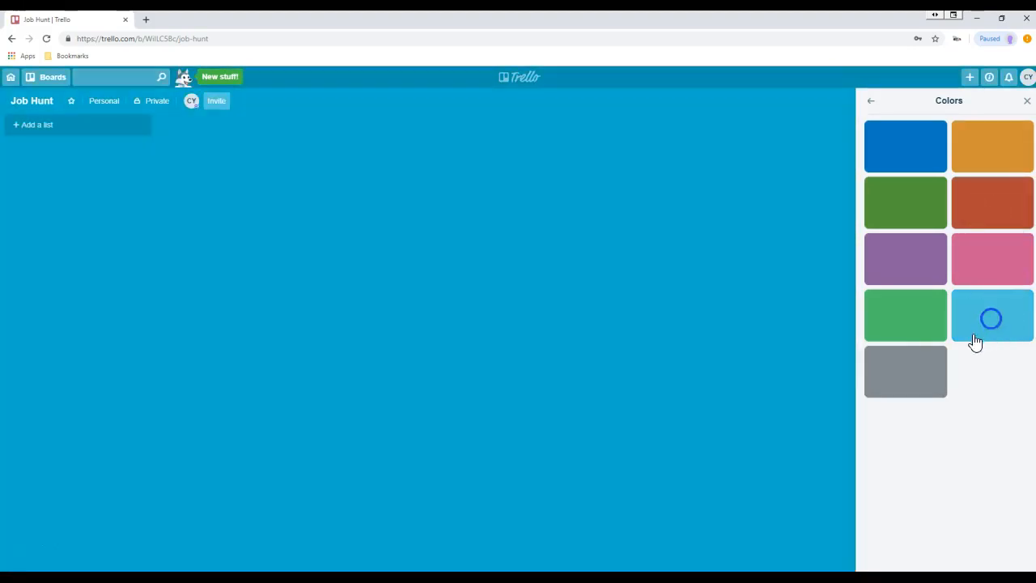
{"action": "left_click", "coordinate": [870, 103]}
- Try several photo backgrounds and settle on the waterfall-in-a-forest photo
{"action": "left_click", "coordinate": [901, 148]}
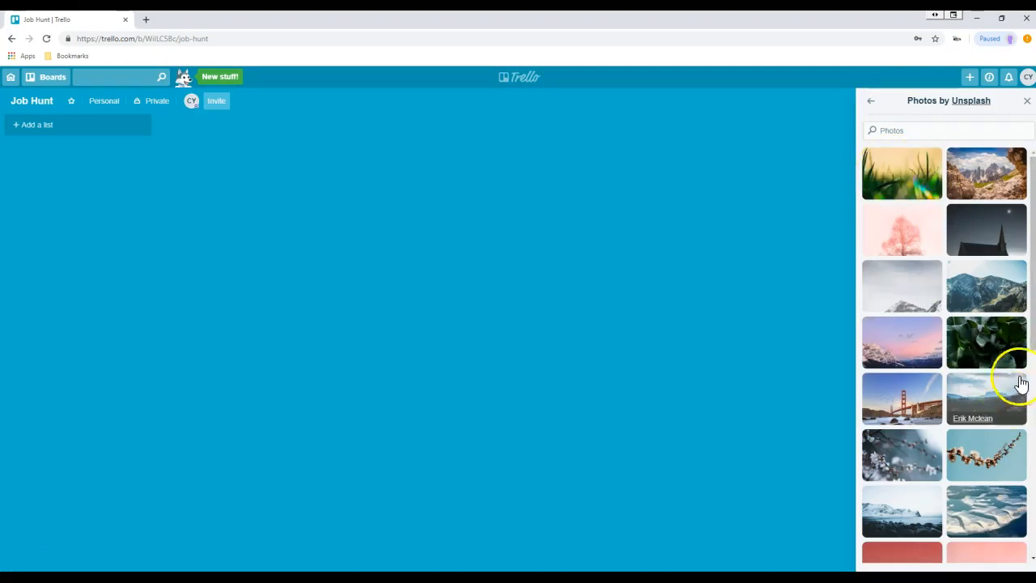
{"action": "left_click", "coordinate": [999, 182]}
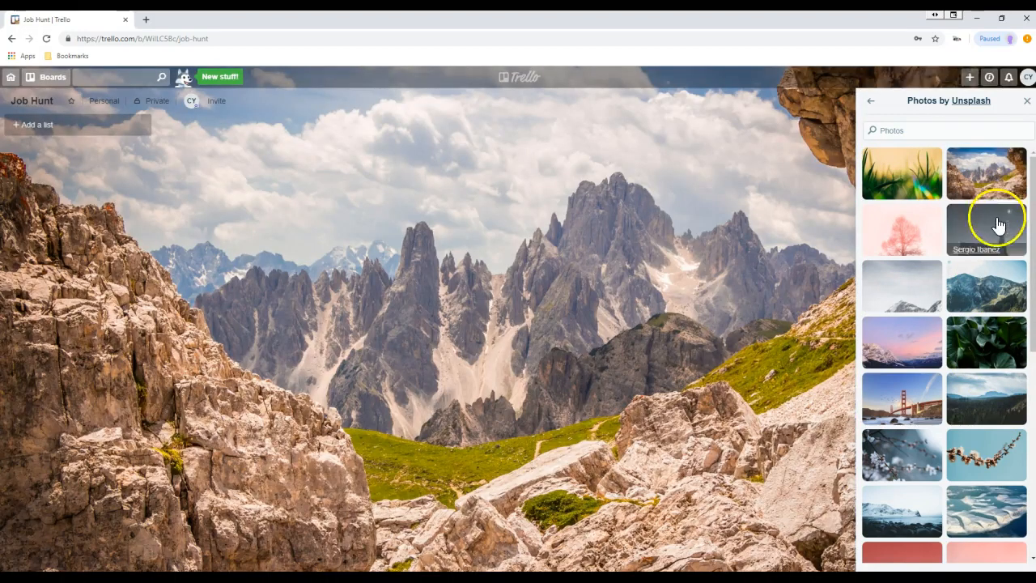
{"action": "left_click", "coordinate": [991, 339]}
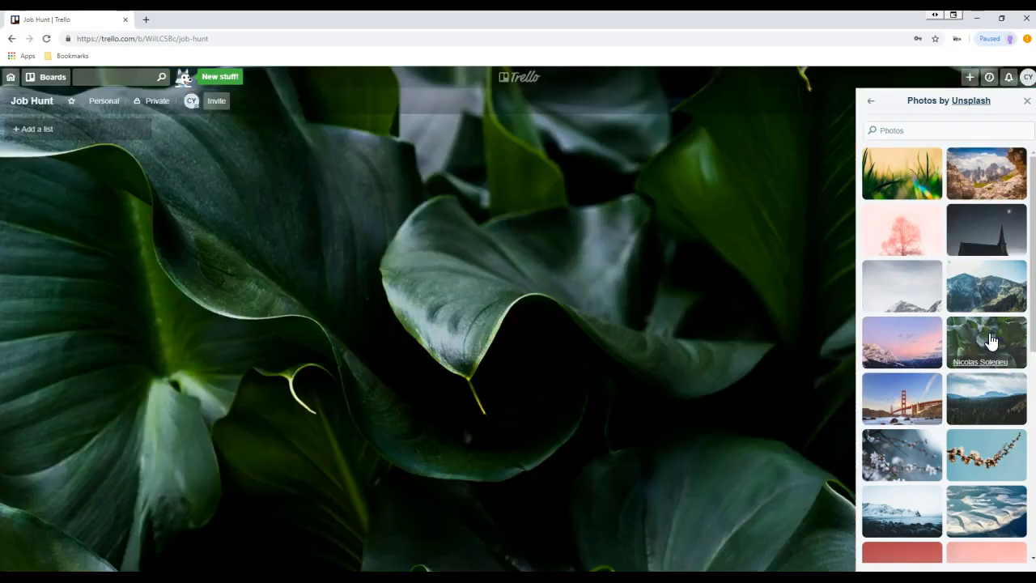
{"action": "left_click", "coordinate": [919, 458]}
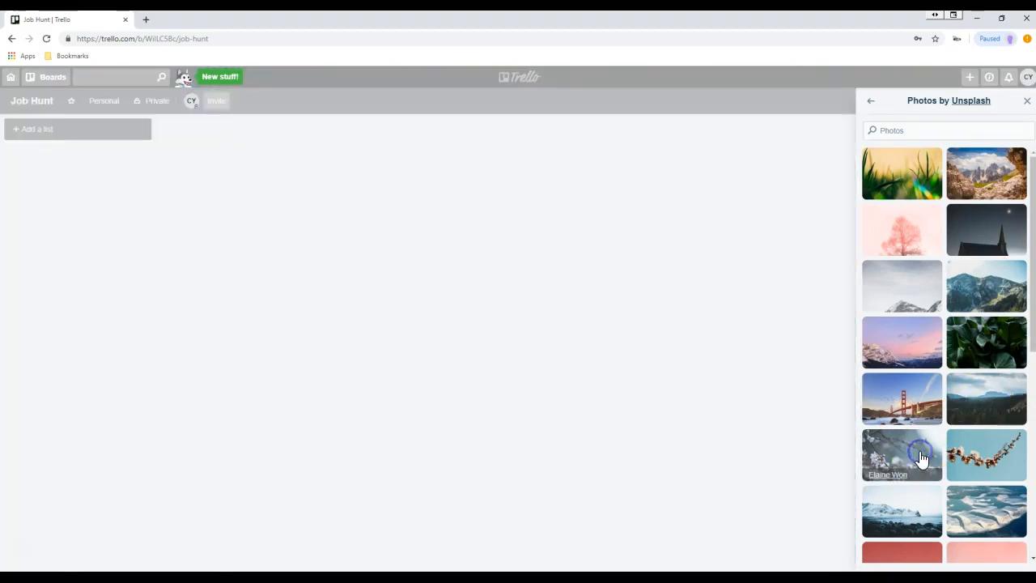
{"action": "scroll", "coordinate": [927, 457], "scroll_direction": "down", "scroll_amount": 4}
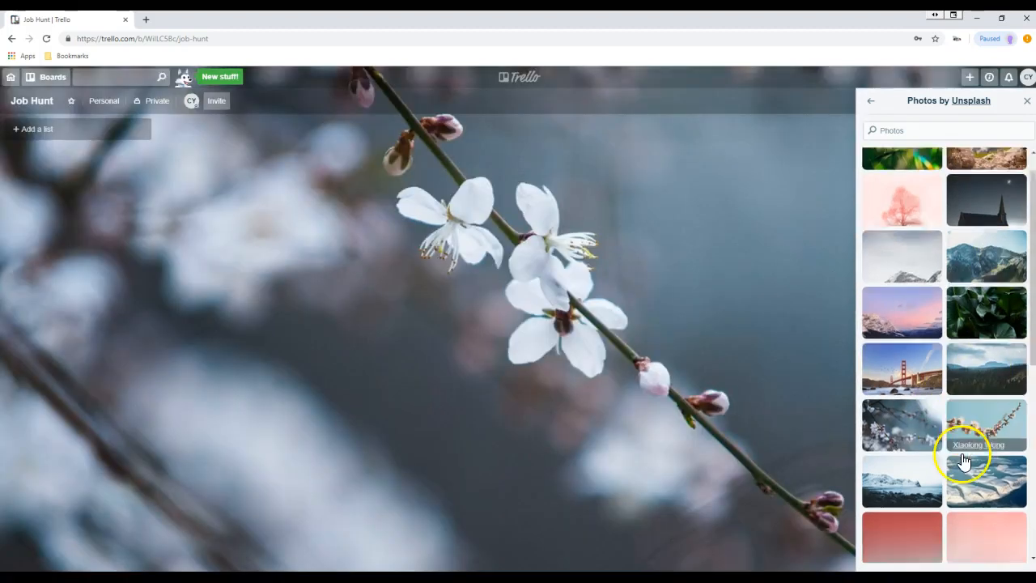
{"action": "left_click", "coordinate": [924, 467]}
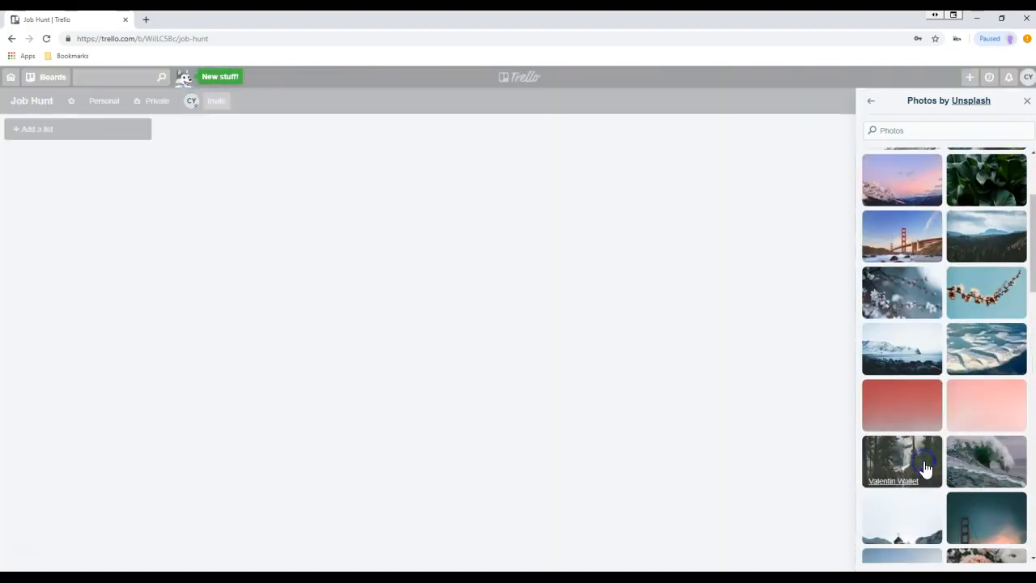
{"action": "scroll", "coordinate": [927, 462], "scroll_direction": "down", "scroll_amount": 6}
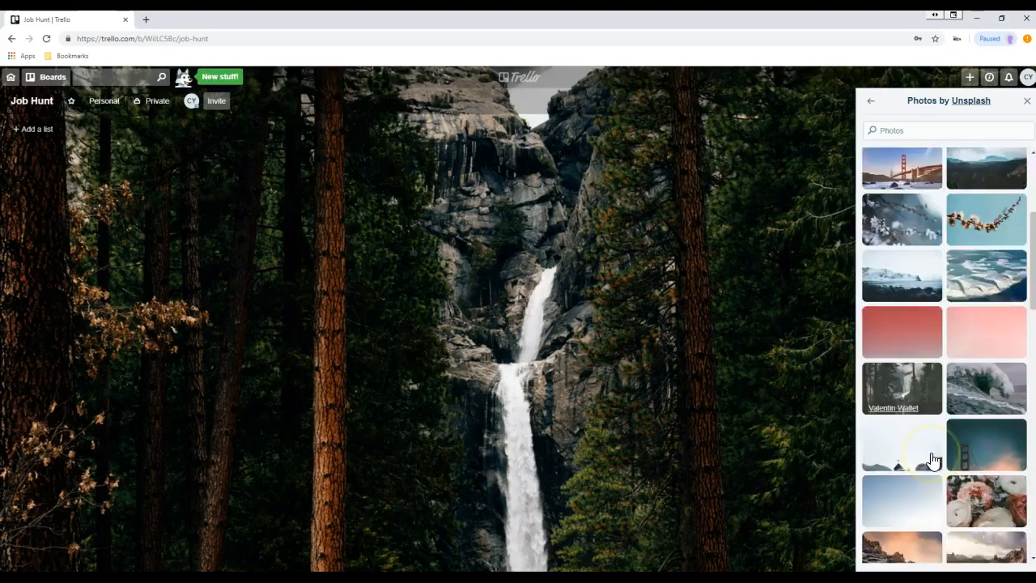
{"action": "left_click", "coordinate": [910, 369]}
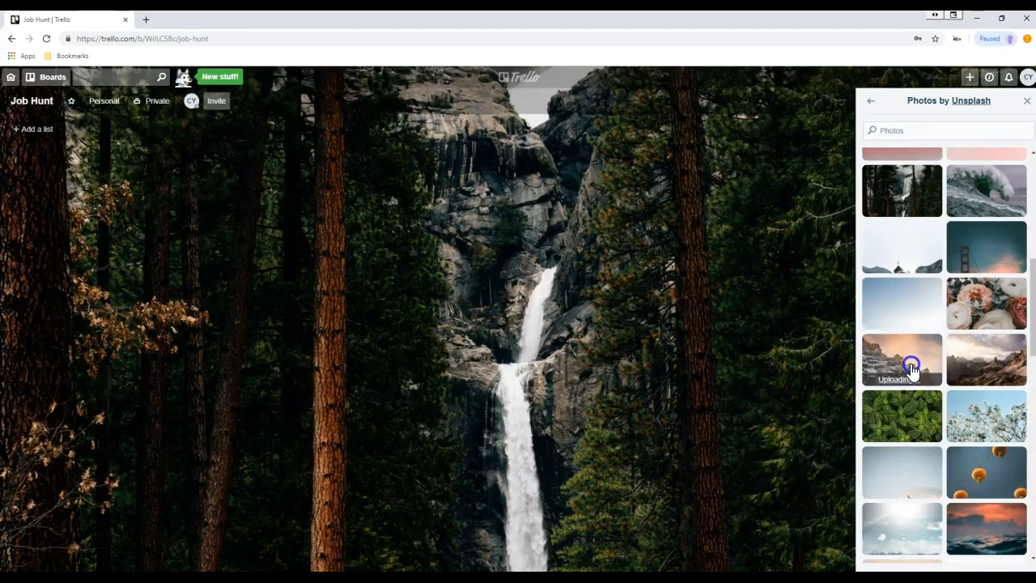
{"action": "scroll", "coordinate": [913, 372], "scroll_direction": "up", "scroll_amount": 1}
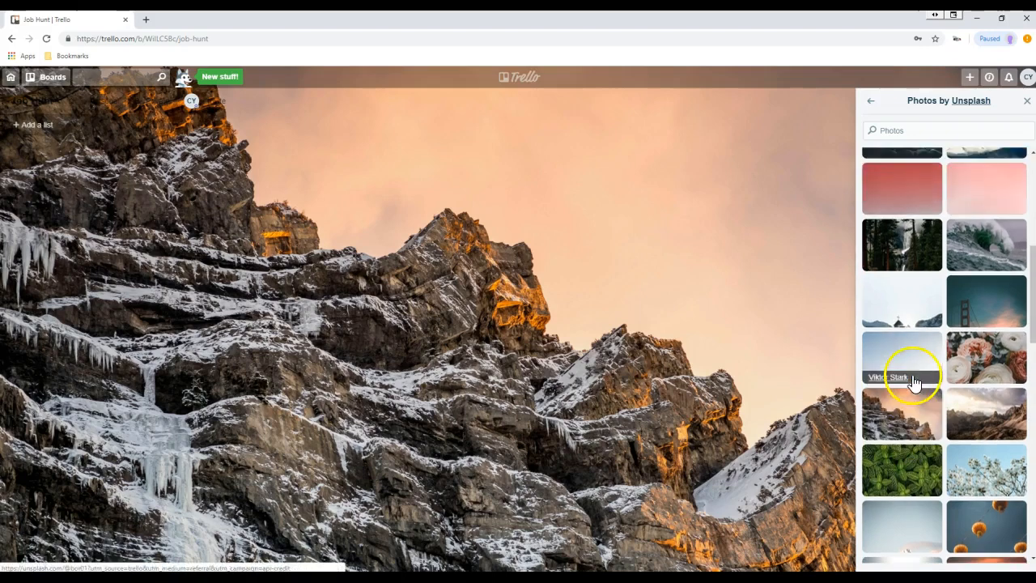
{"action": "left_click", "coordinate": [1001, 436]}
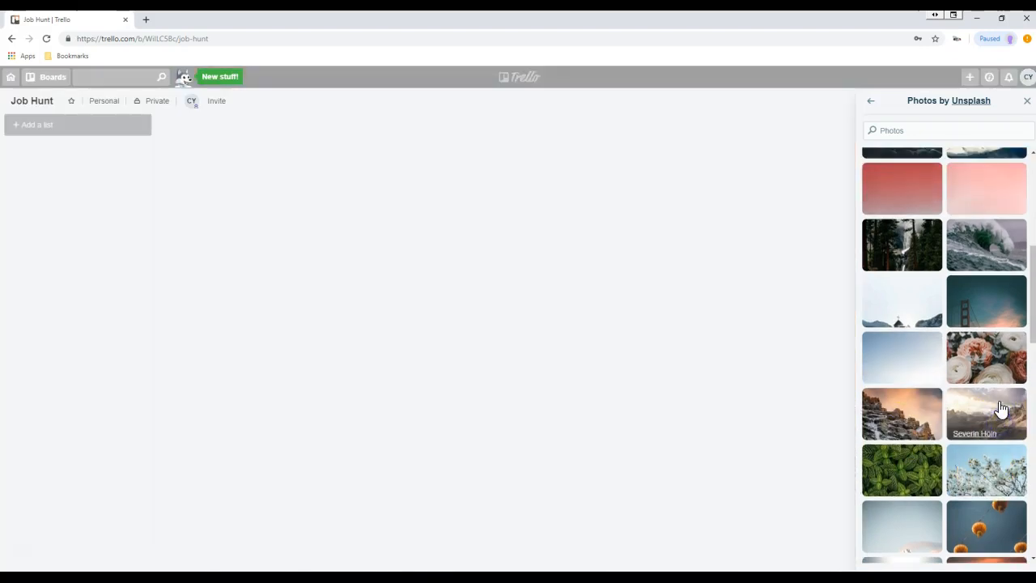
{"action": "left_click", "coordinate": [918, 247]}
{"action": "scroll", "coordinate": [922, 235], "scroll_direction": "up", "scroll_amount": 5}
- Search the photos for 'wolf', clear the search, and close the background panel
{"action": "left_click", "coordinate": [910, 129]}
{"action": "type", "text": "wo"}
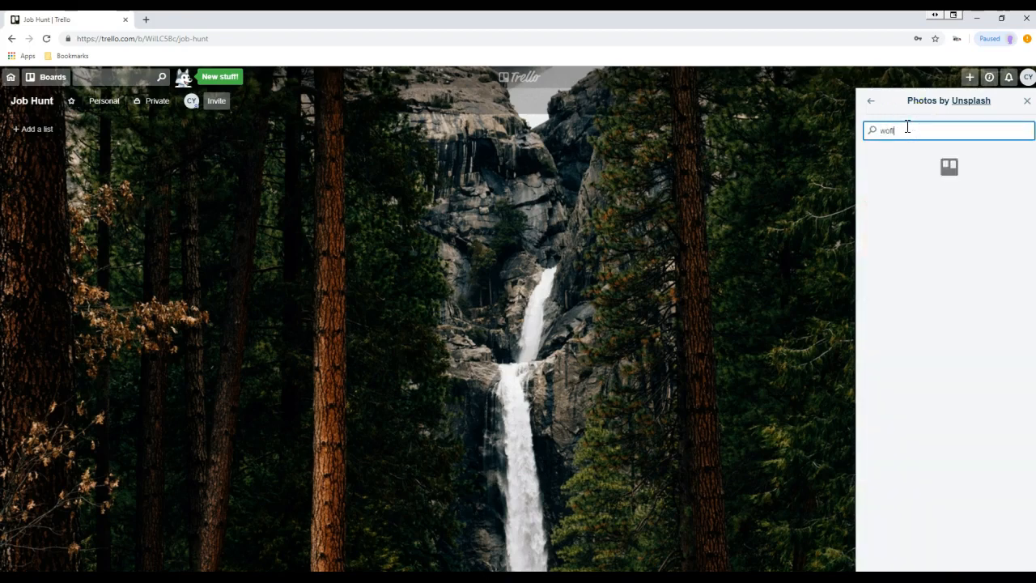
{"action": "type", "text": "lf"}
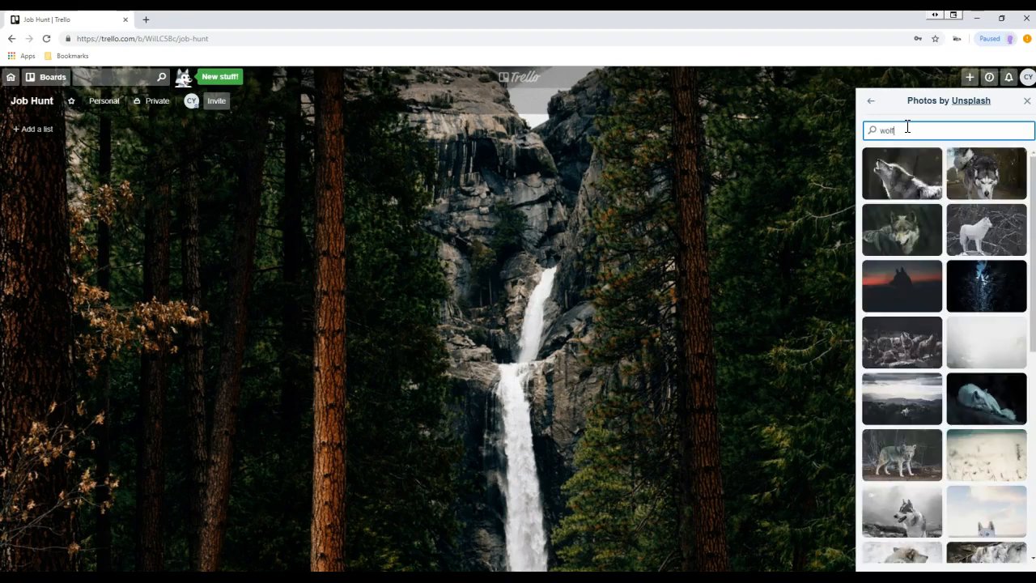
{"action": "key", "text": "BackSpace"}
{"action": "key", "text": "BackSpace"}
{"action": "key", "text": "BackSpace"}
{"action": "key", "text": "BackSpace"}
{"action": "left_click", "coordinate": [875, 130]}
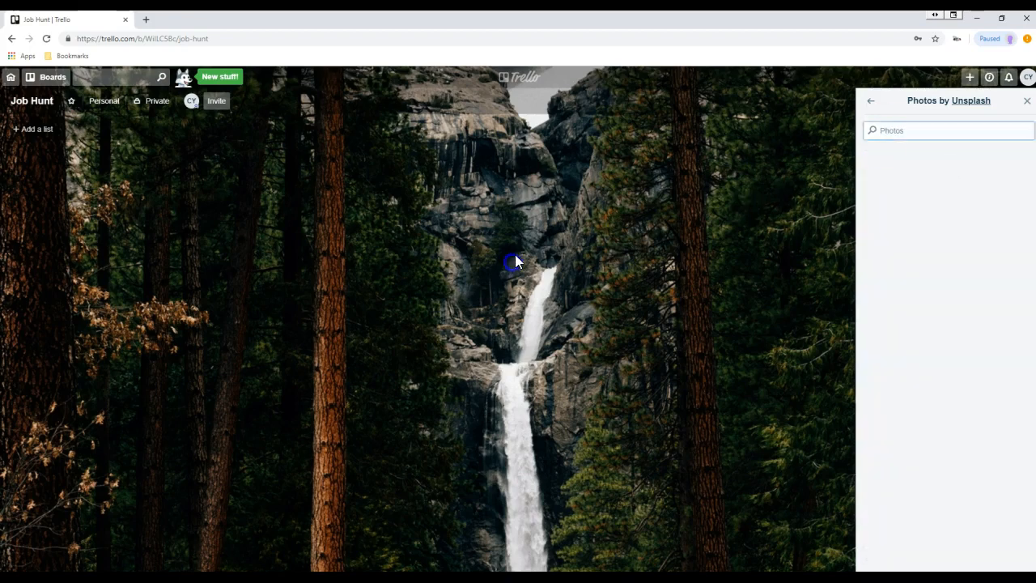
{"action": "left_click", "coordinate": [1027, 100]}
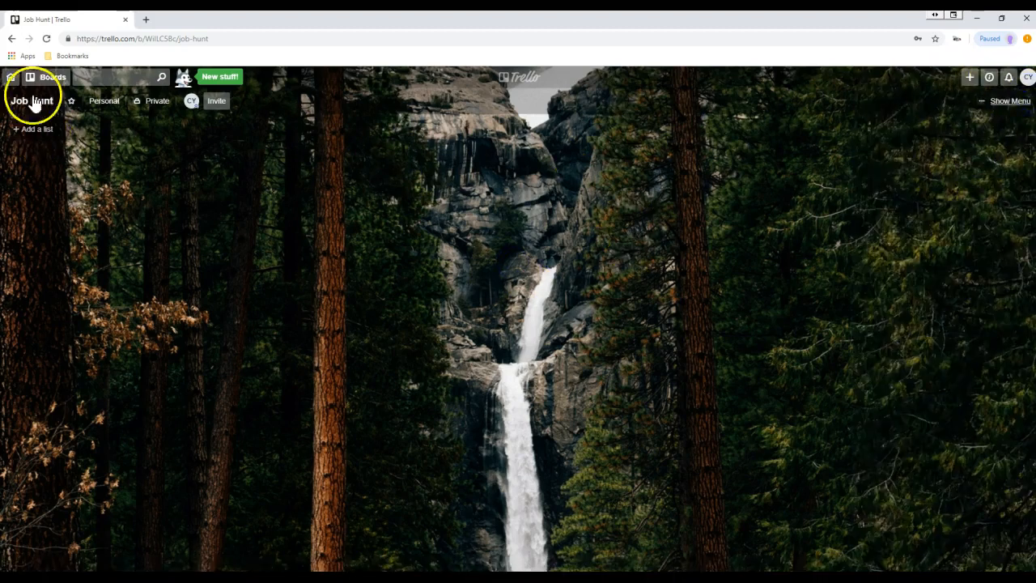
{"action": "left_click", "coordinate": [10, 78]}
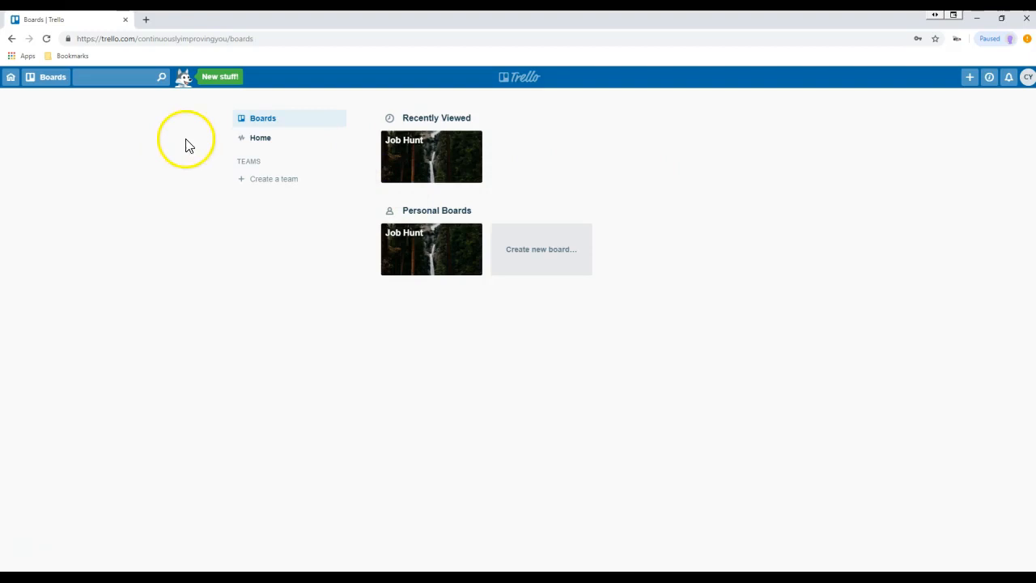
{"action": "left_click", "coordinate": [427, 161]}
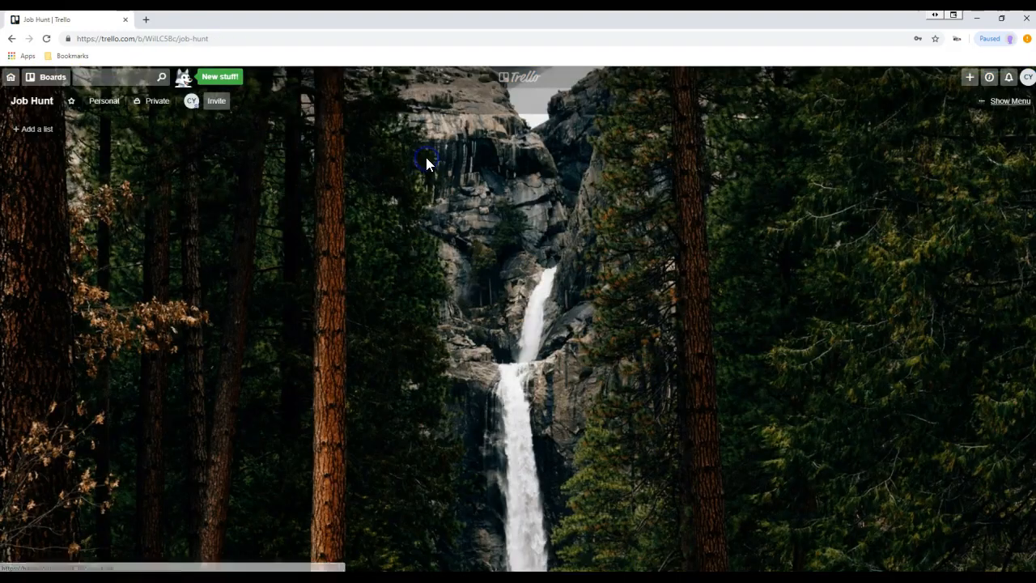
- Add a 'Resources' list to the Job Hunt board
{"action": "left_click", "coordinate": [39, 136]}
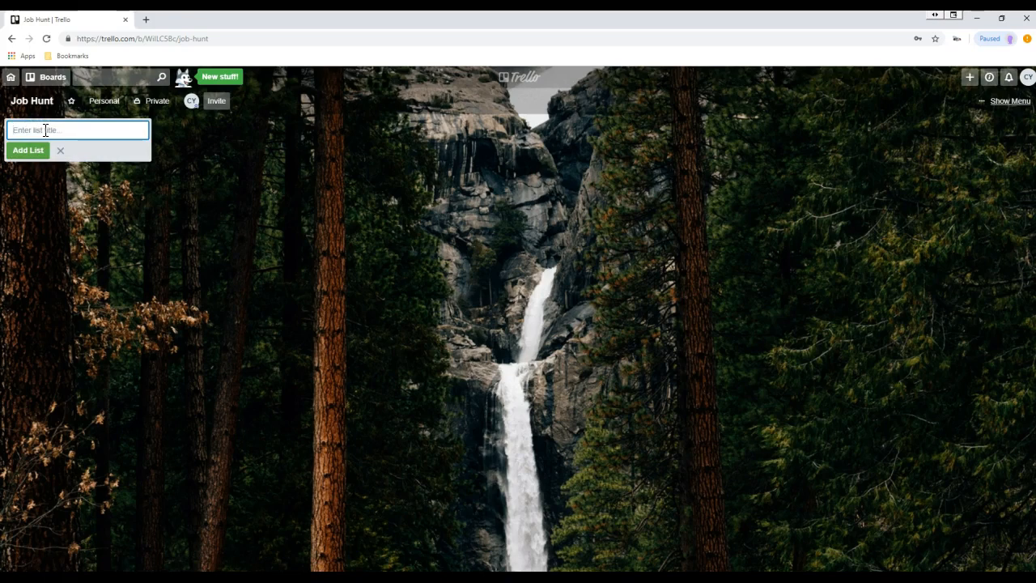
{"action": "type", "text": "Resources"}
{"action": "key", "text": "Return"}
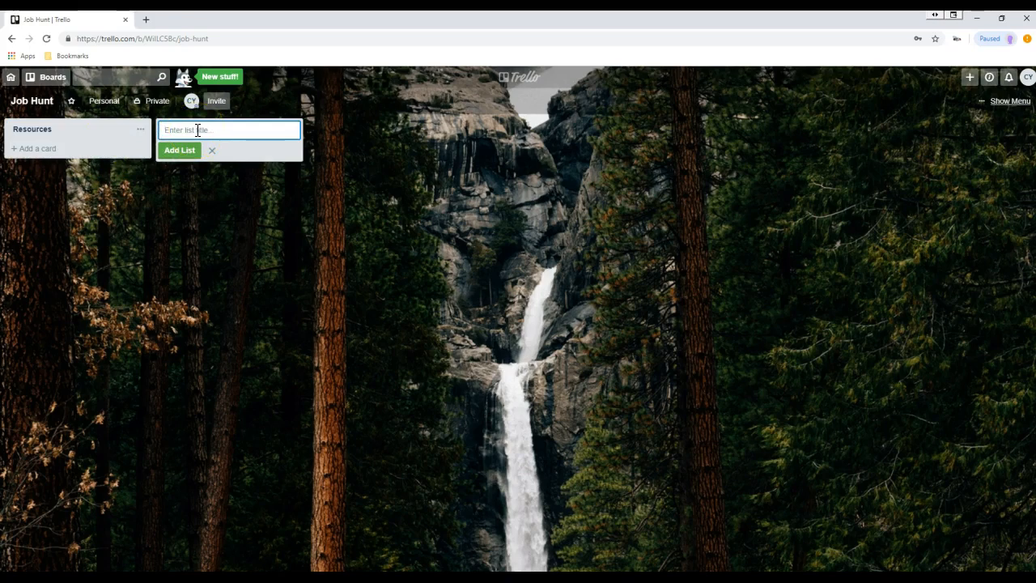
- Add the 'Jobs to Apply For', 'Jobs Applied For' and 'Completed Jobs' lists
{"action": "type", "text": "Job"}
{"action": "type", "text": "to Apply For"}
{"action": "key", "text": "Return"}
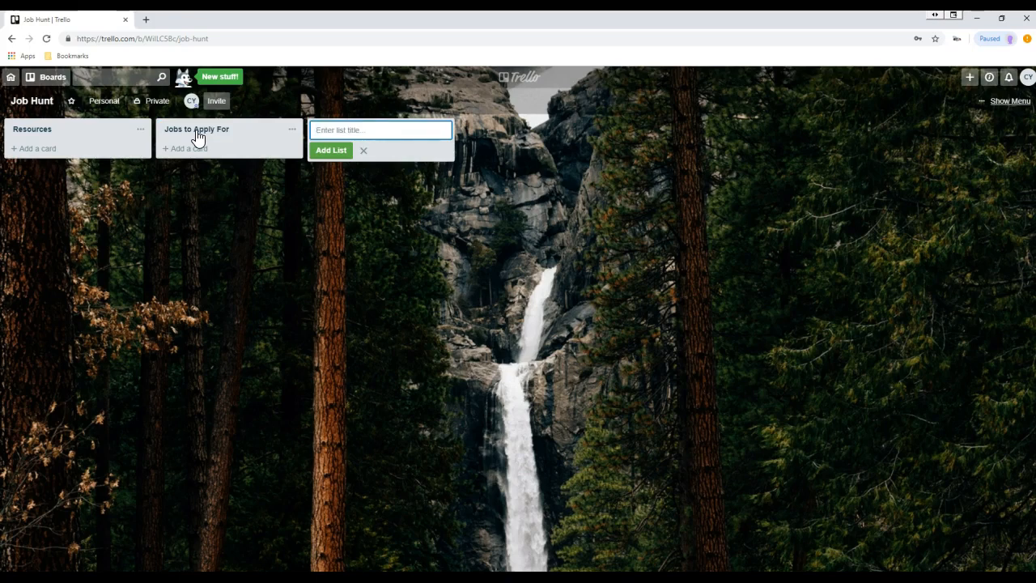
{"action": "type", "text": "Jobs Applied For"}
{"action": "key", "text": "Return"}
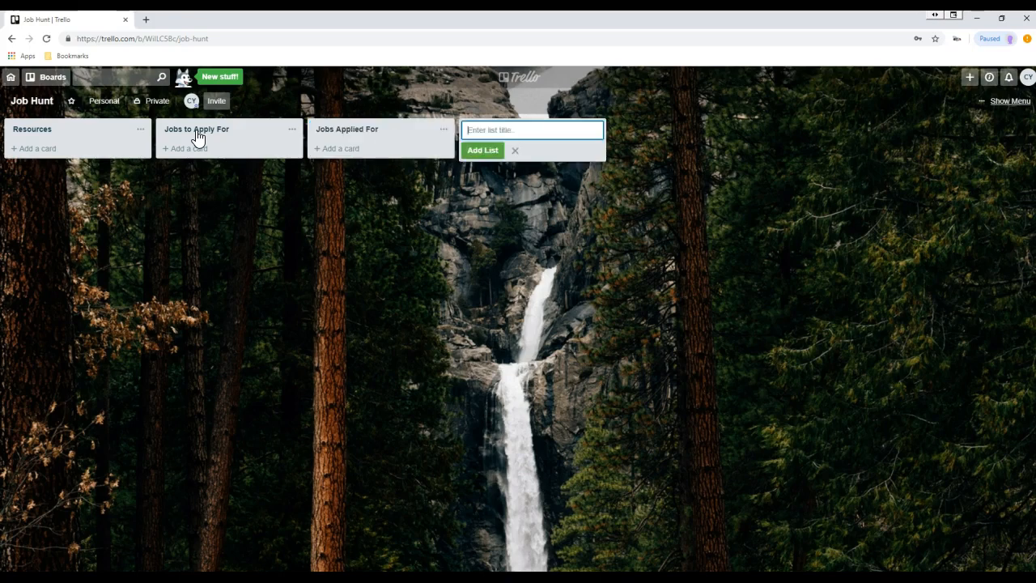
{"action": "type", "text": "Completed Jobs"}
{"action": "key", "text": "Return"}
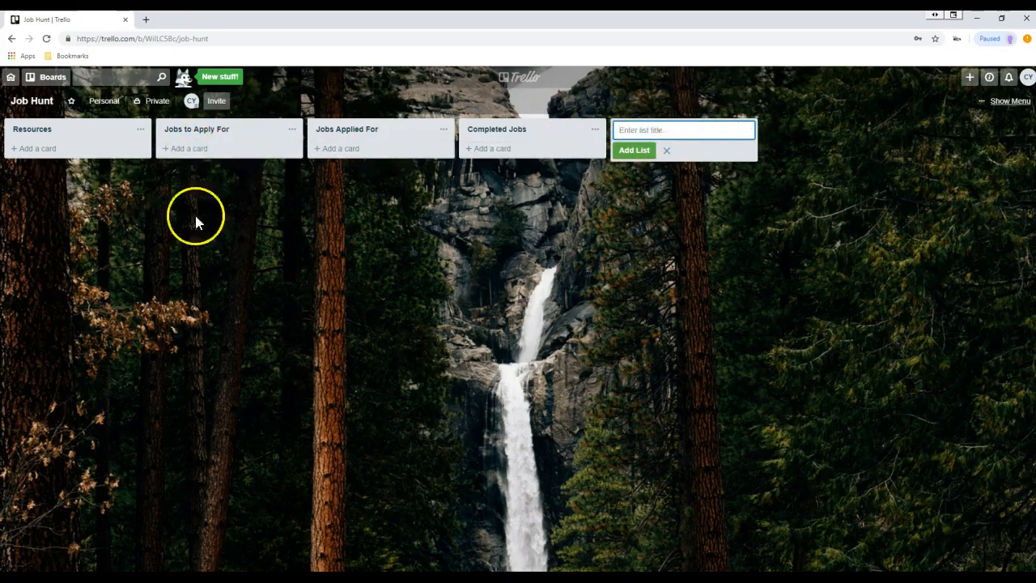
- Add a 'My Resume' card to the Resources list
{"action": "left_click", "coordinate": [38, 150]}
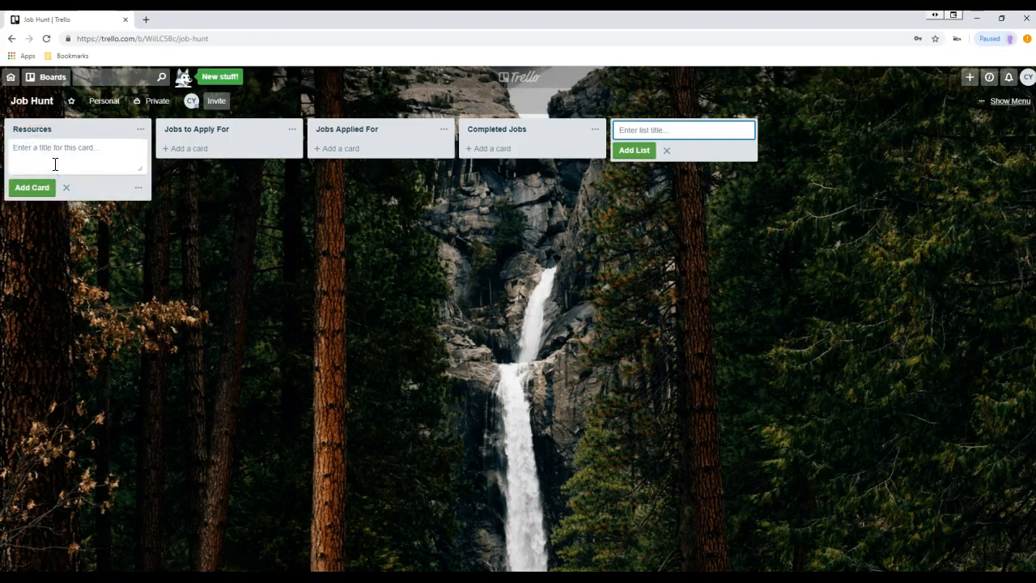
{"action": "type", "text": "My Resume"}
{"action": "key", "text": "Return"}
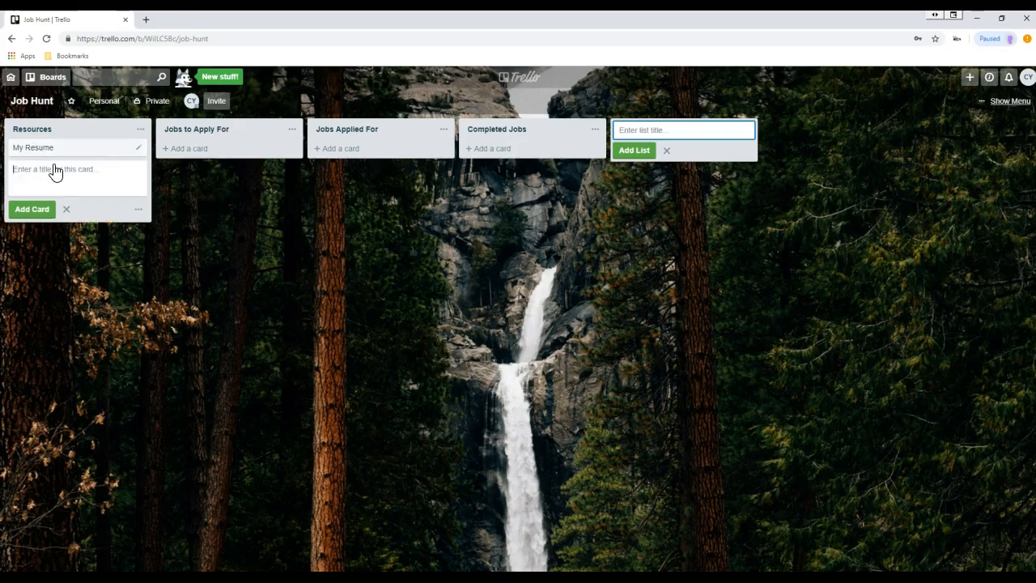
- Attach the resume document from the computer to the My Resume card
{"action": "left_click", "coordinate": [91, 149]}
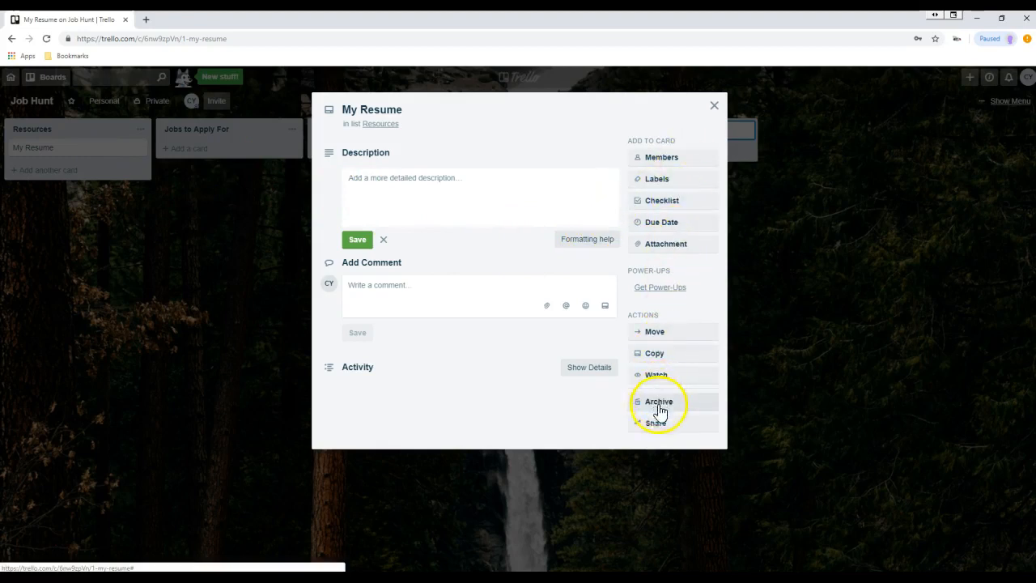
{"action": "left_click", "coordinate": [650, 245]}
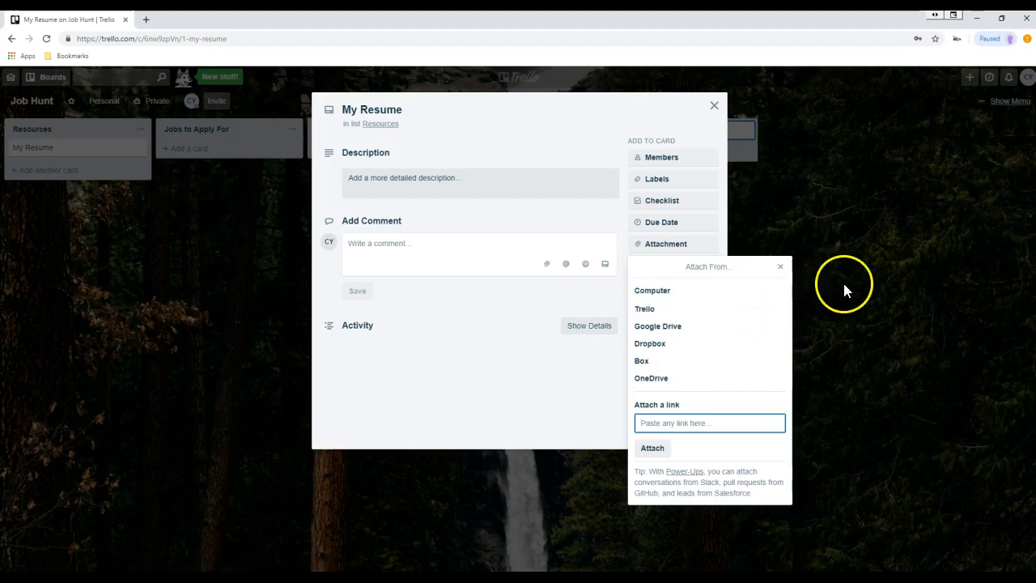
{"action": "left_click", "coordinate": [782, 273]}
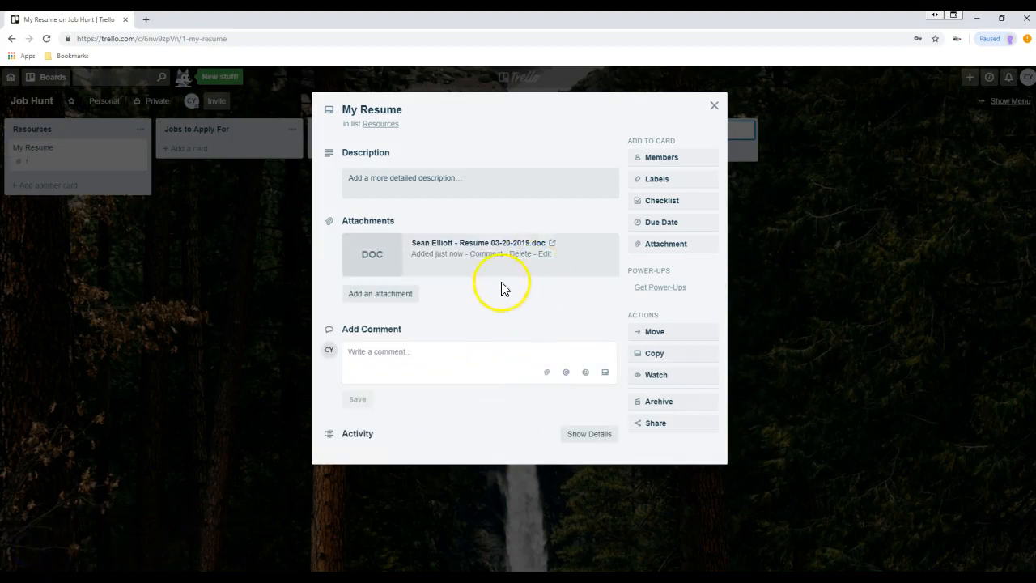
{"action": "left_click", "coordinate": [715, 108]}
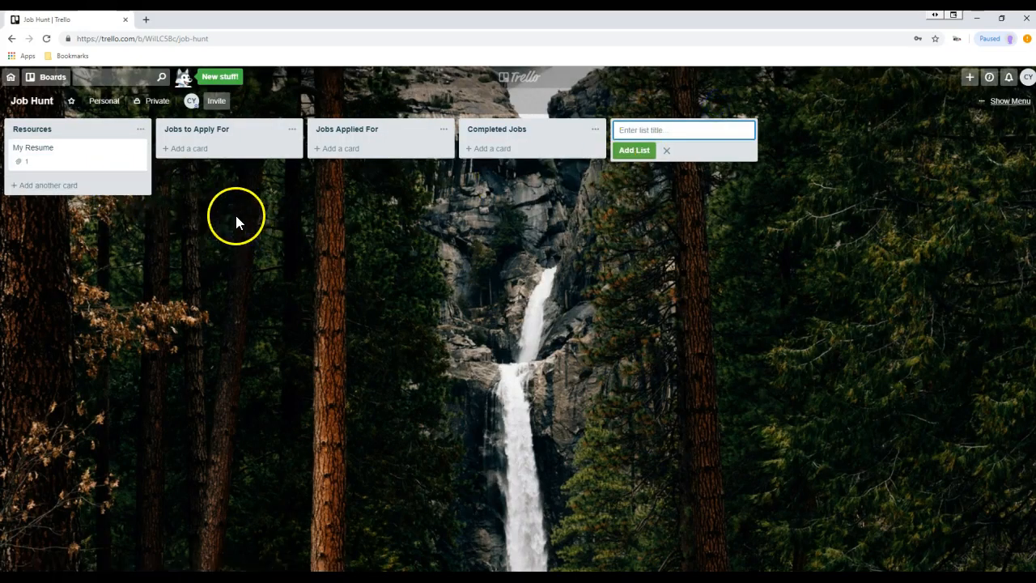
{"action": "left_click", "coordinate": [108, 162]}
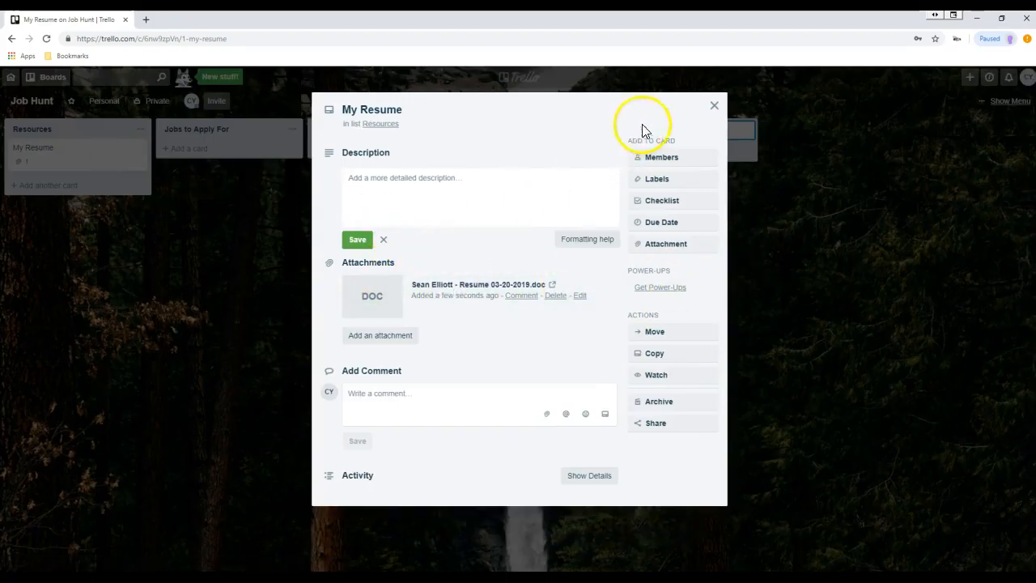
{"action": "left_click", "coordinate": [714, 106]}
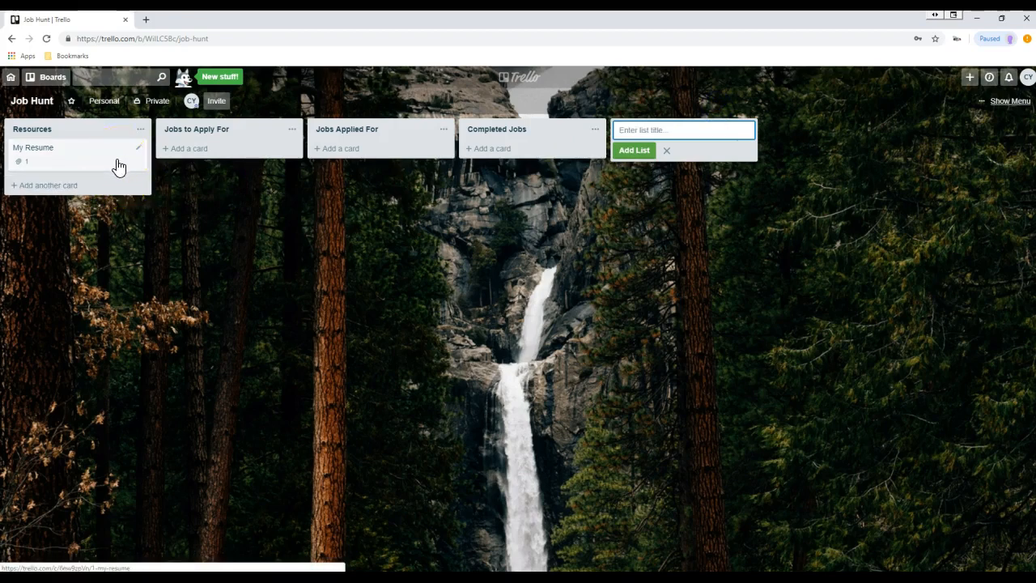
- Create a 'List of Company Websites' card in Resources, below My Resume
{"action": "left_click", "coordinate": [52, 188]}
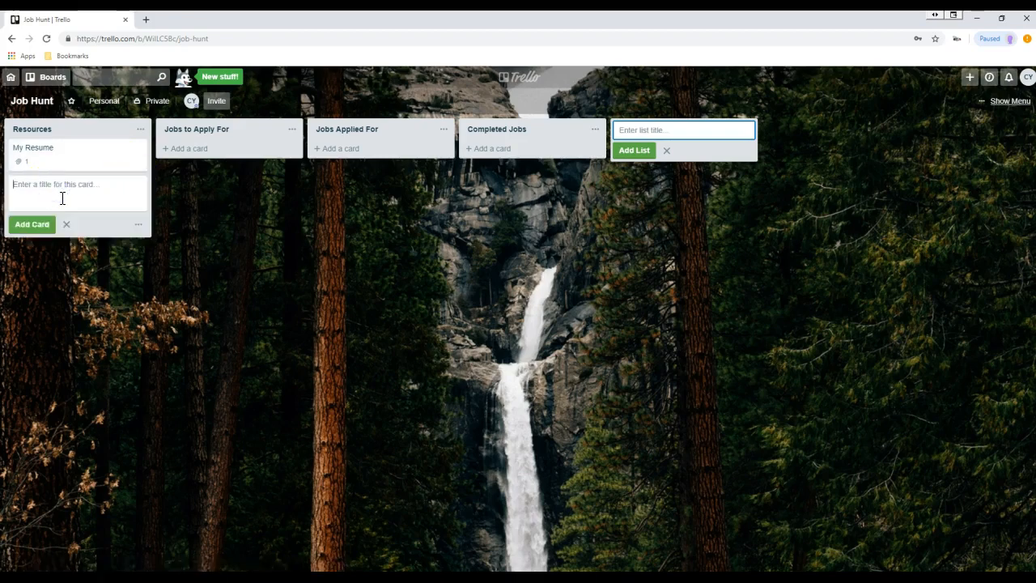
{"action": "type", "text": "List of Company Websites"}
{"action": "key", "text": "Return"}
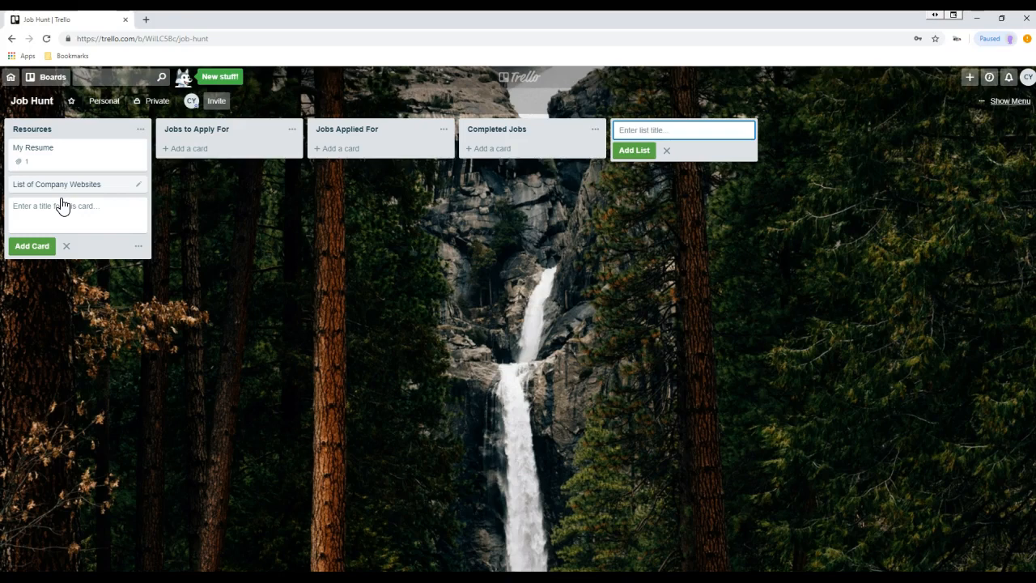
- Give the card the description 'List of Company Websites with Job Openings.' and save it
{"action": "left_click", "coordinate": [65, 187]}
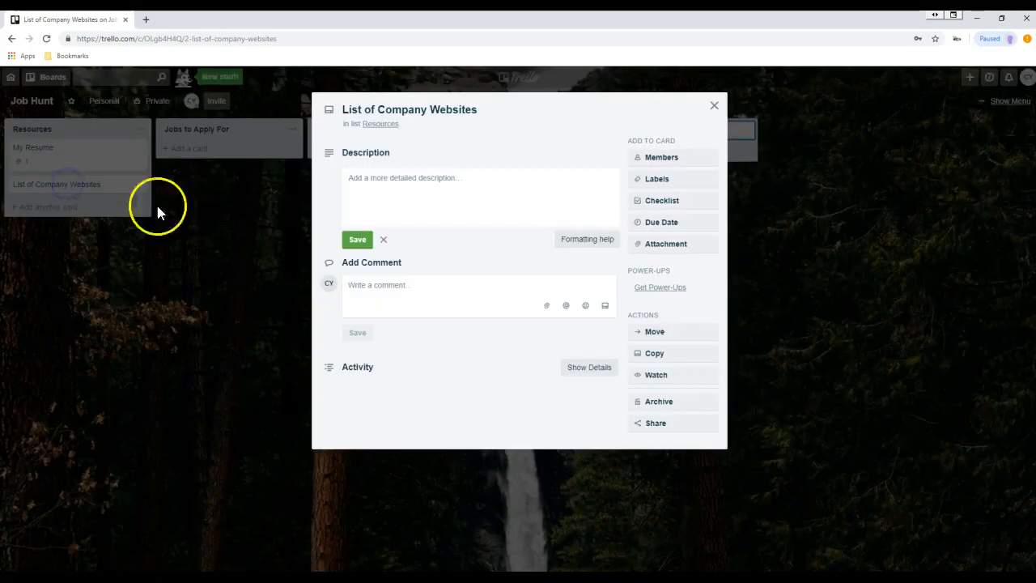
{"action": "left_click", "coordinate": [408, 200]}
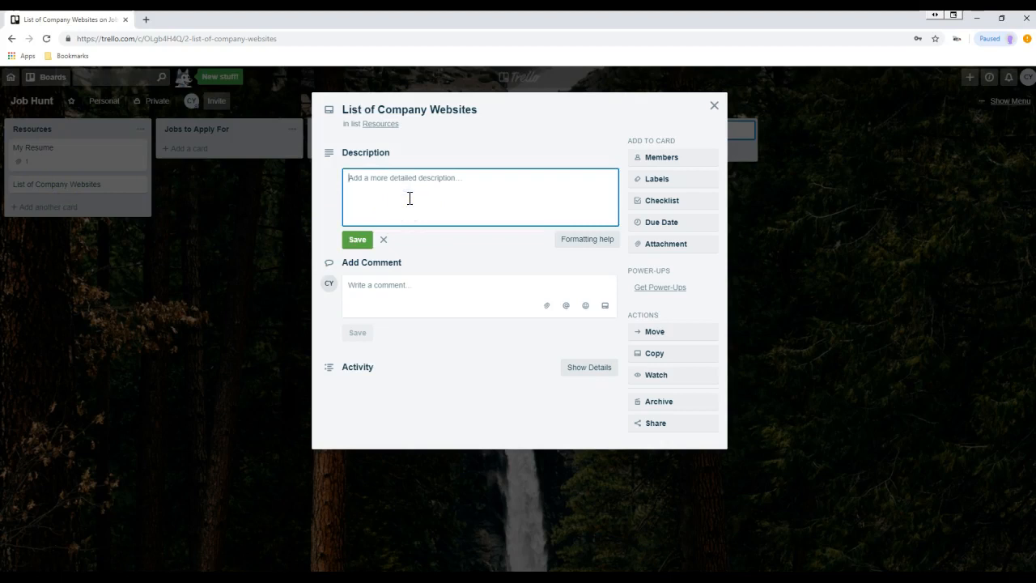
{"action": "type", "text": "List of Company Websites with Job Openings."}
{"action": "left_click", "coordinate": [356, 239]}
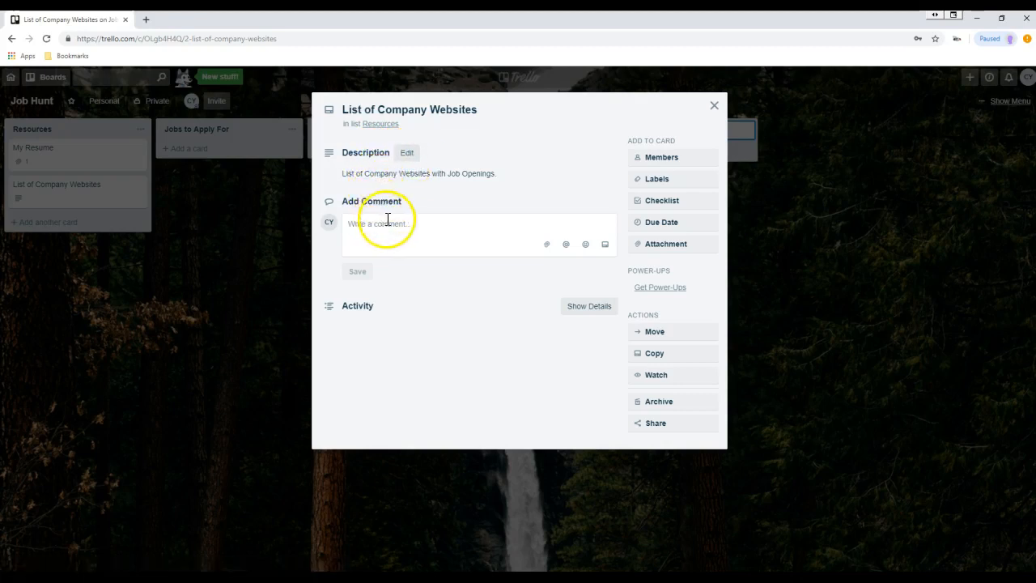
- Wrap the description in ** so it shows as bold, and save
{"action": "left_click", "coordinate": [370, 225]}
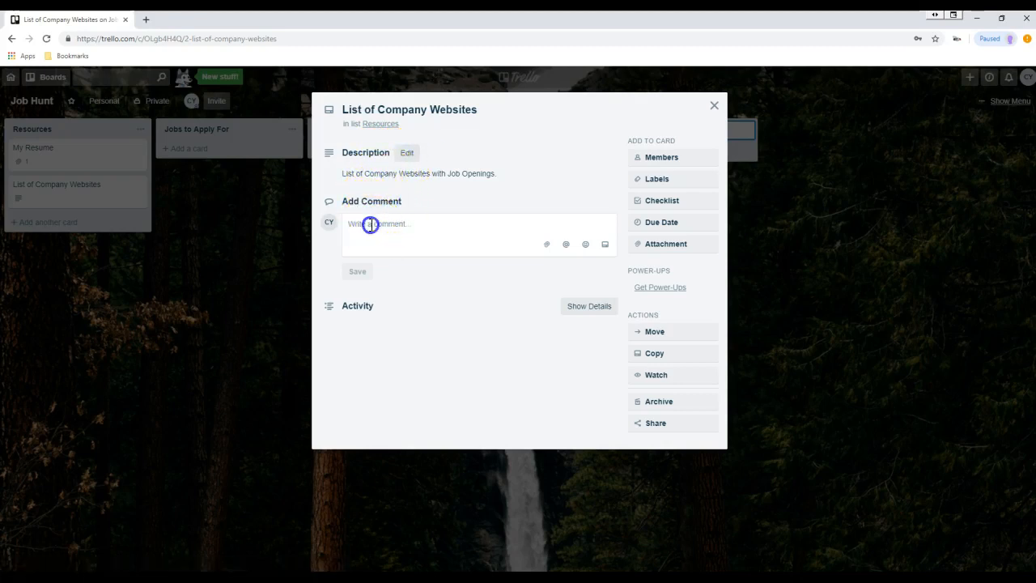
{"action": "left_click", "coordinate": [406, 153]}
{"action": "left_click", "coordinate": [348, 178]}
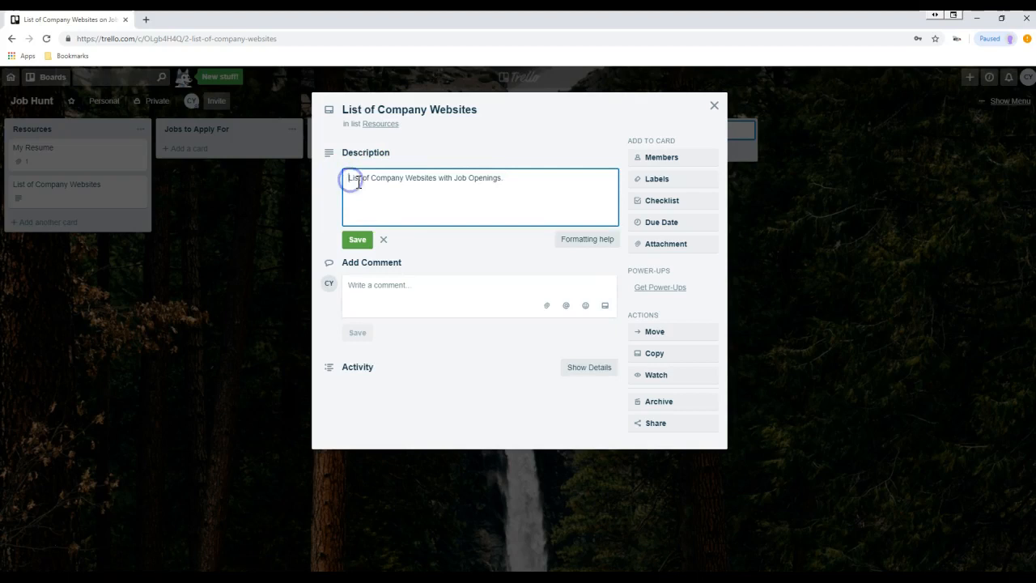
{"action": "type", "text": "**"}
{"action": "left_click", "coordinate": [518, 180]}
{"action": "type", "text": "**"}
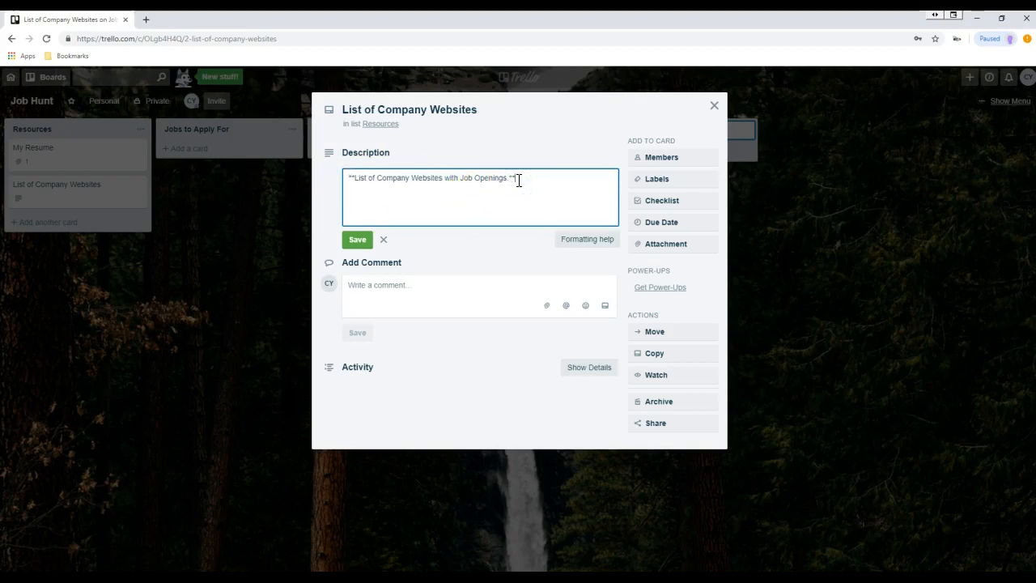
{"action": "left_click", "coordinate": [356, 238]}
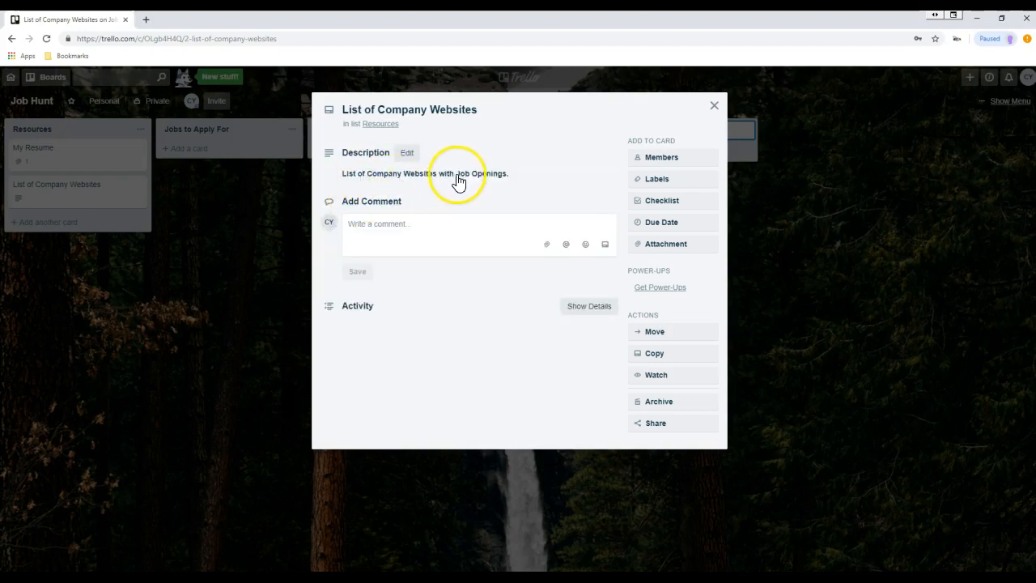
- In a new tab, search 'city of camas washington job openings' and open the City of Camas jobs page
{"action": "left_click", "coordinate": [145, 19]}
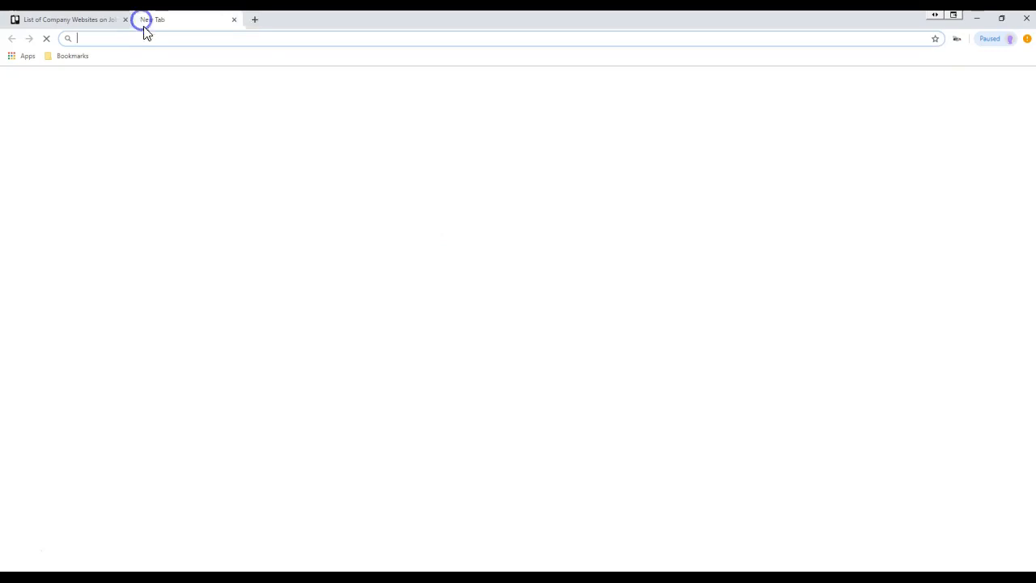
{"action": "type", "text": "cam"}
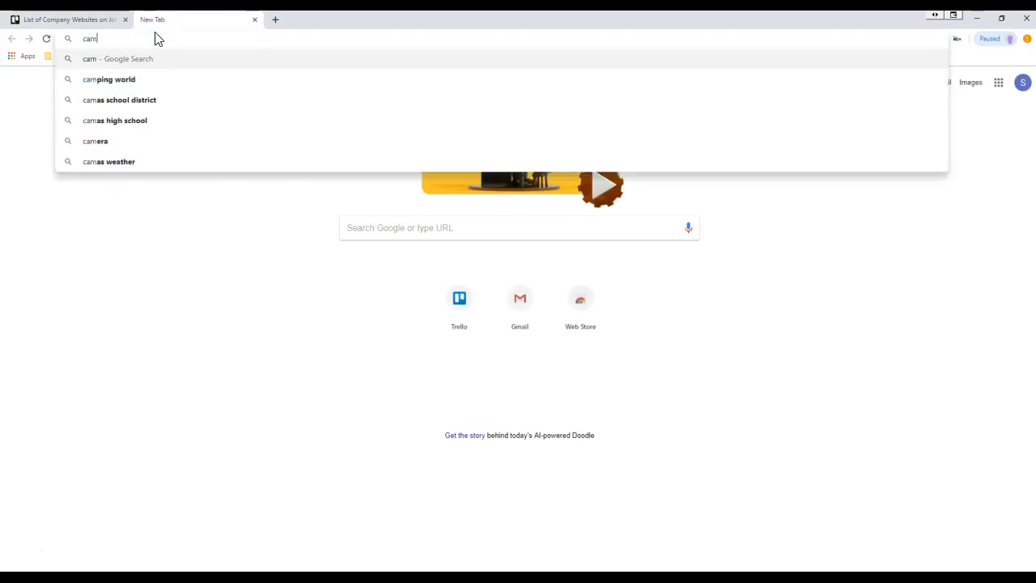
{"action": "key", "text": "BackSpace"}
{"action": "key", "text": "BackSpace"}
{"action": "type", "text": "ity of camu"}
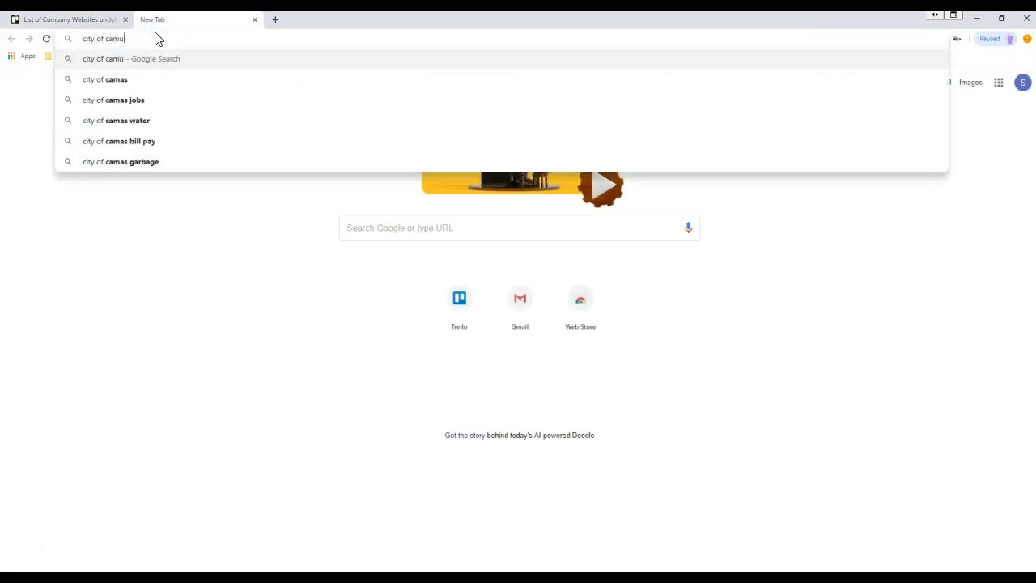
{"action": "key", "text": "BackSpace"}
{"action": "type", "text": "as wash"}
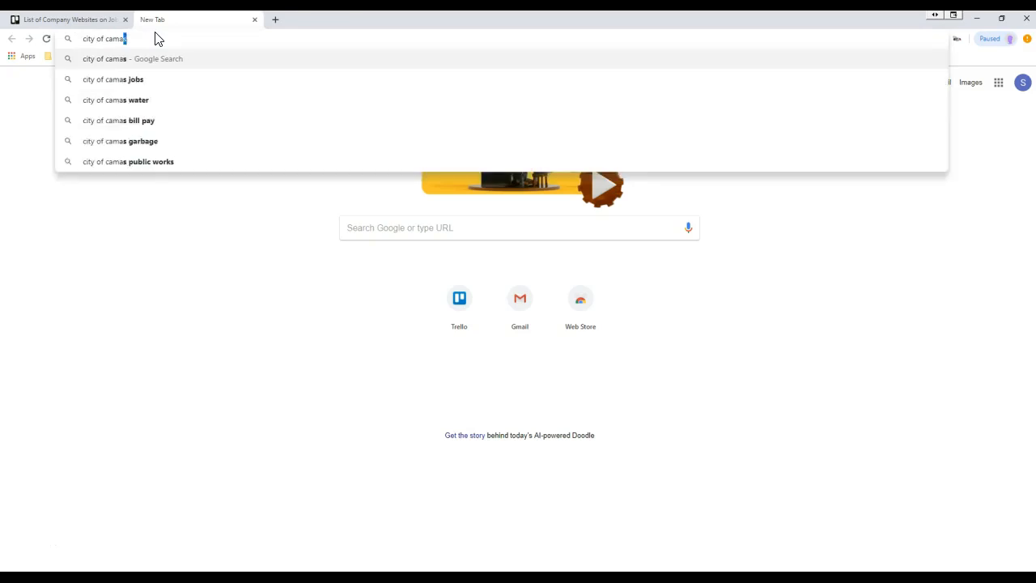
{"action": "type", "text": "ingto"}
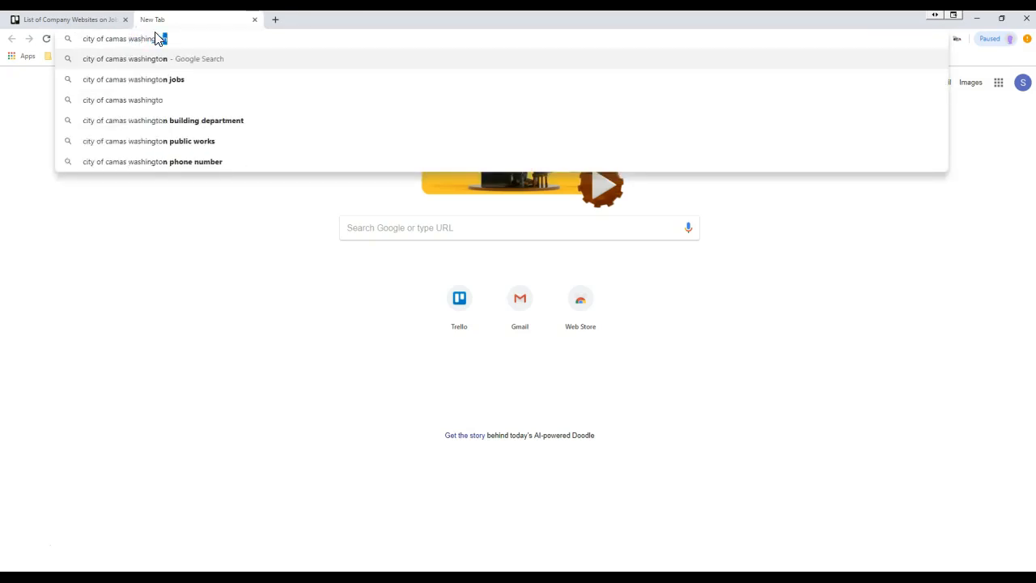
{"action": "type", "text": "n job"}
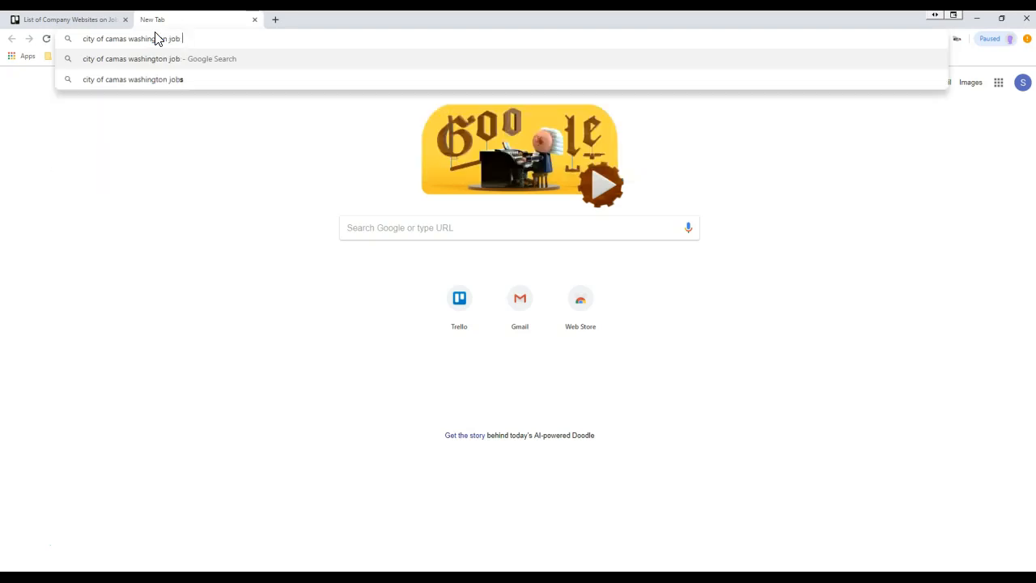
{"action": "type", "text": " openings"}
{"action": "key", "text": "Return"}
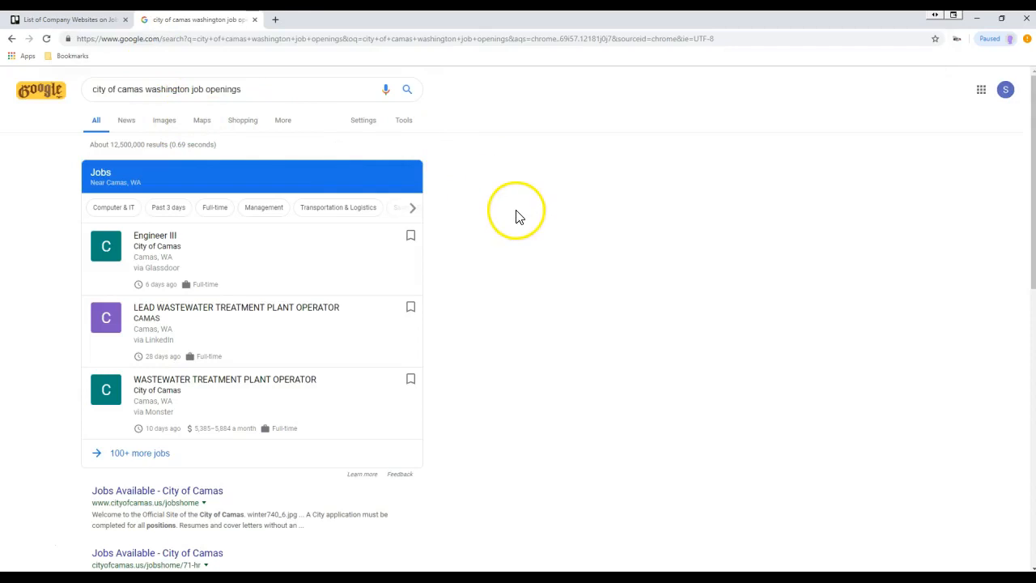
{"action": "scroll", "coordinate": [500, 232], "scroll_direction": "down", "scroll_amount": 3}
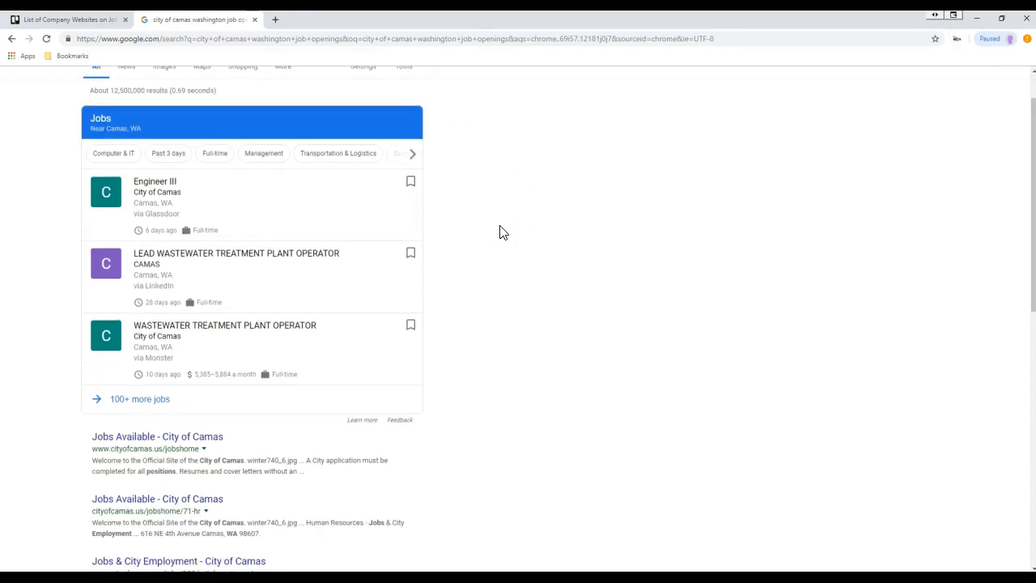
{"action": "left_click", "coordinate": [187, 328]}
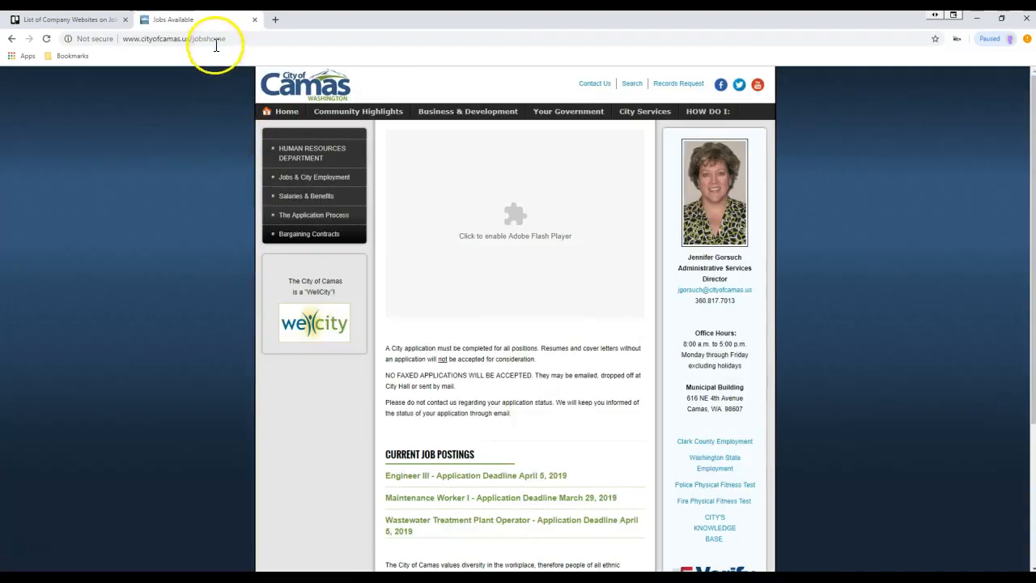
- Select the full cityofcamas.us/jobshome address in the address bar
{"action": "left_click", "coordinate": [214, 41]}
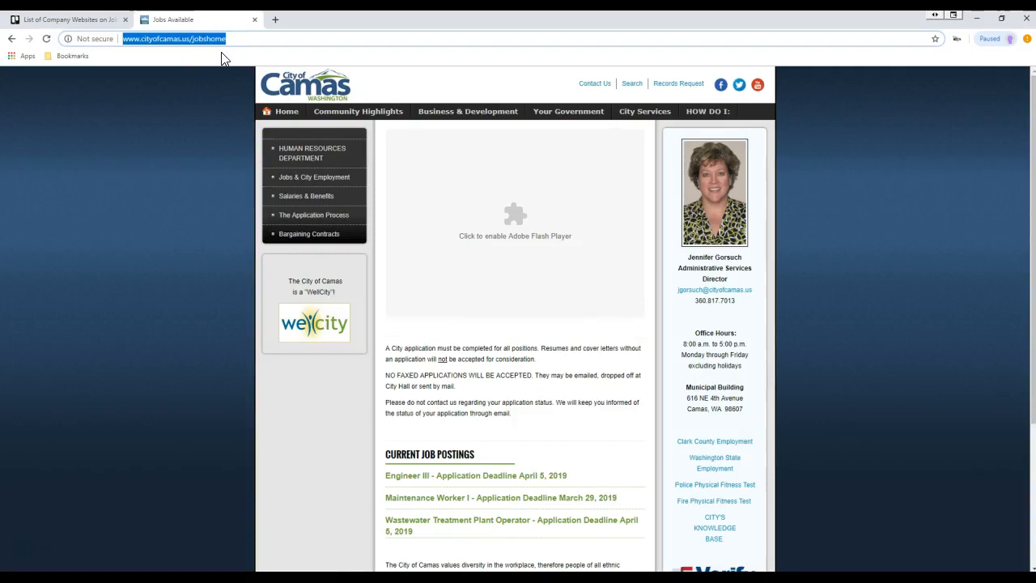
{"action": "left_click", "coordinate": [257, 38]}
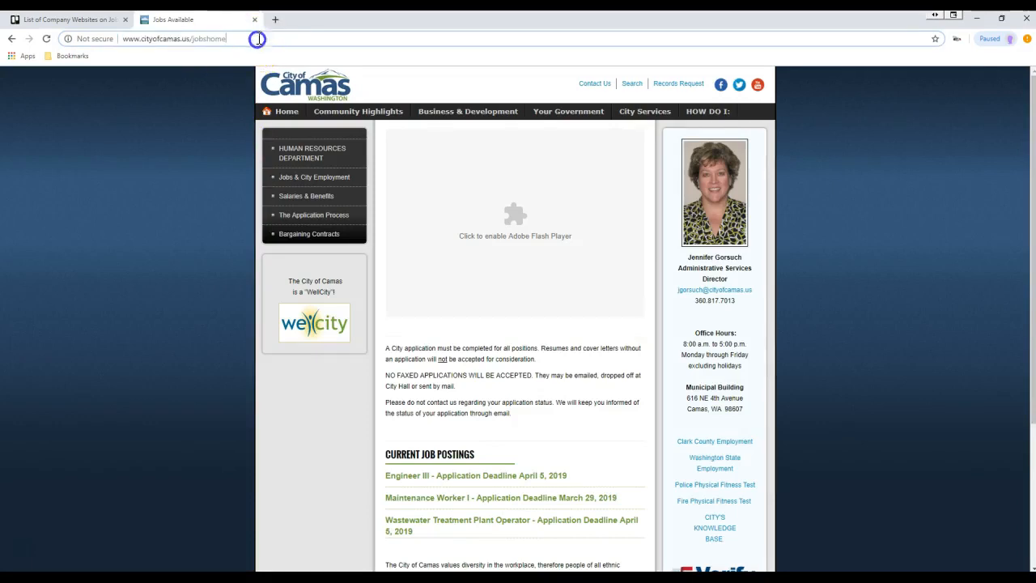
{"action": "left_click", "coordinate": [215, 45]}
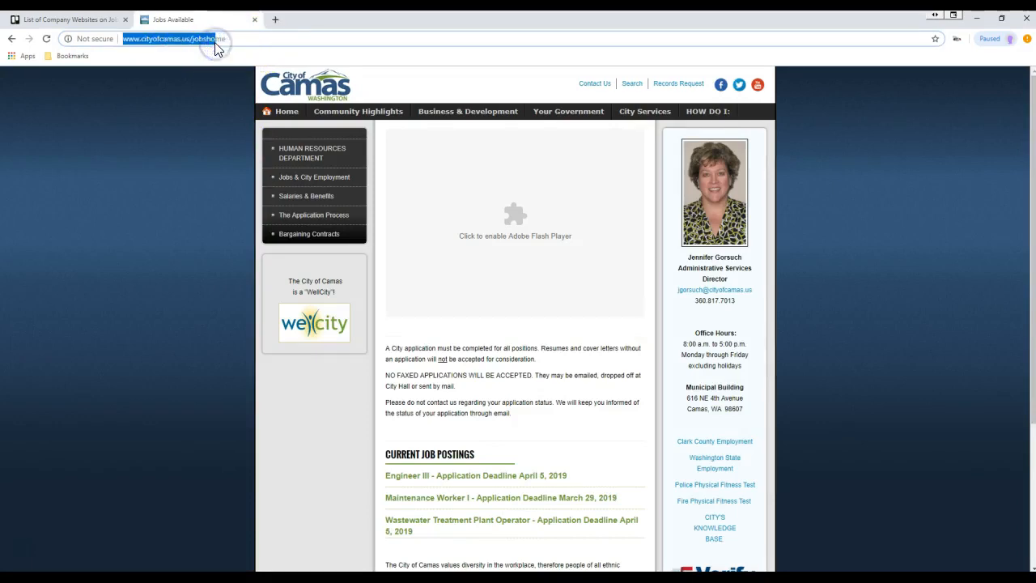
{"action": "triple_click", "coordinate": [217, 45]}
{"action": "triple_click", "coordinate": [216, 45]}
- In the Trello card, edit the description and add new lines after its text for the Camas link
{"action": "left_click", "coordinate": [91, 21]}
{"action": "left_click", "coordinate": [382, 225]}
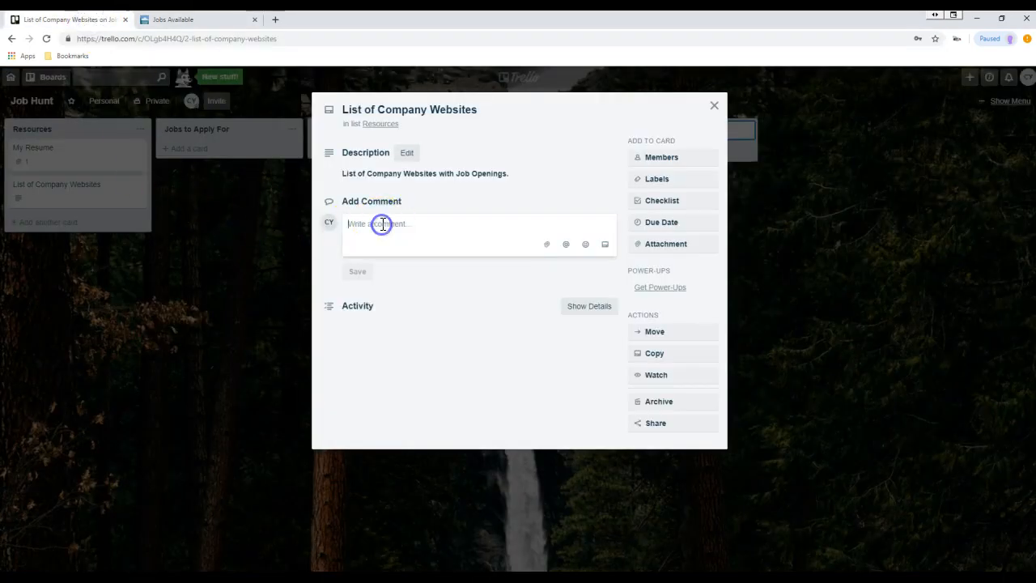
{"action": "left_click", "coordinate": [406, 152]}
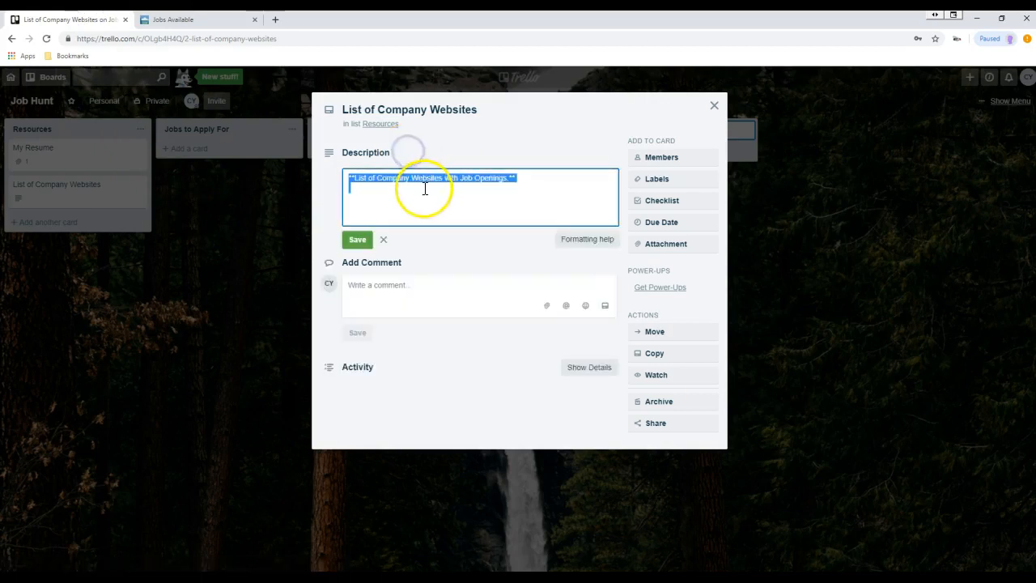
{"action": "left_click", "coordinate": [536, 174]}
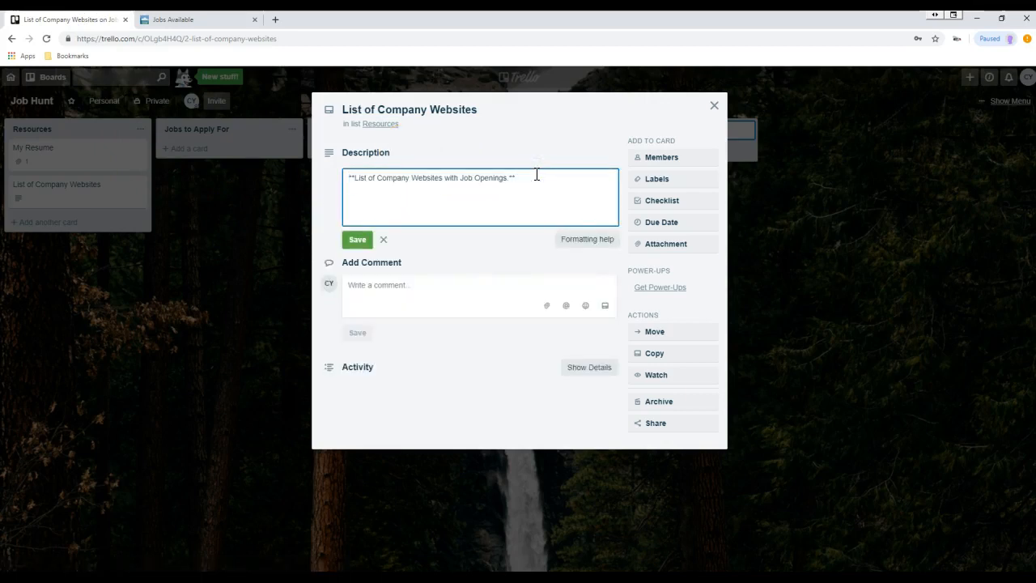
{"action": "key", "text": "Return"}
{"action": "key", "text": "Return"}
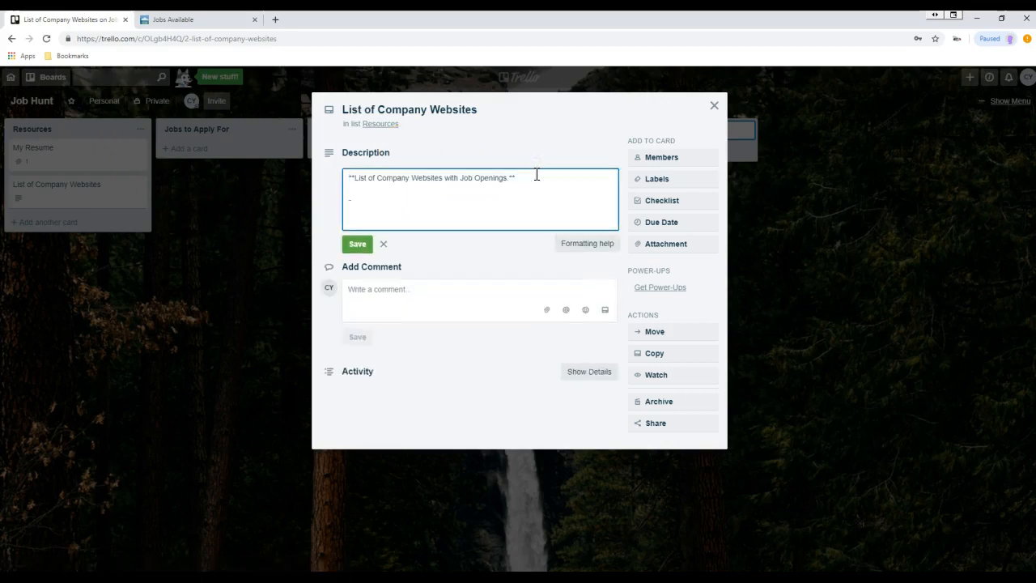
{"action": "key", "text": "Return"}
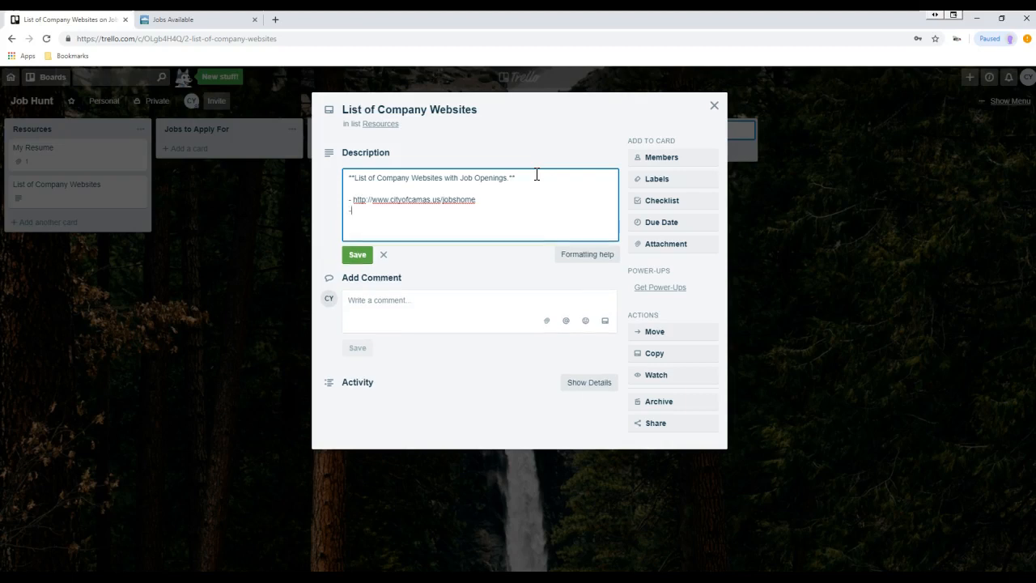
- Search 'wafer' in a new tab and open the WaferTech homepage
{"action": "left_click", "coordinate": [275, 20]}
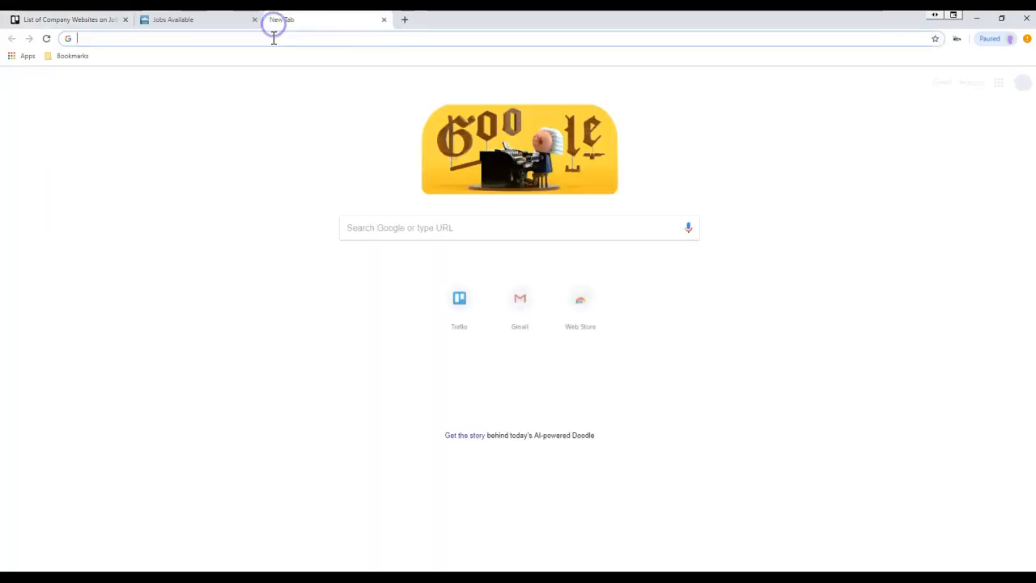
{"action": "type", "text": "wafer"}
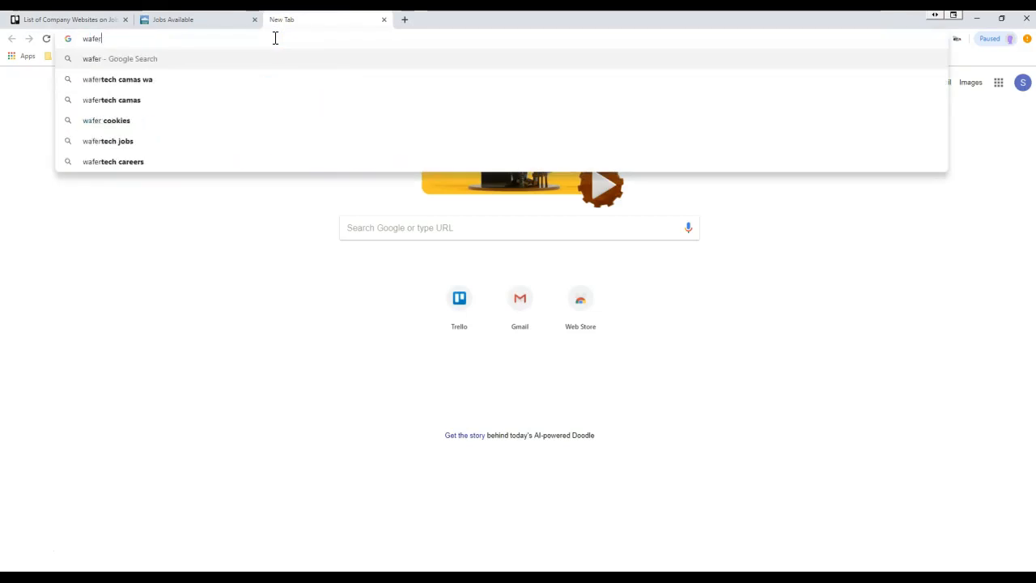
{"action": "key", "text": "Return"}
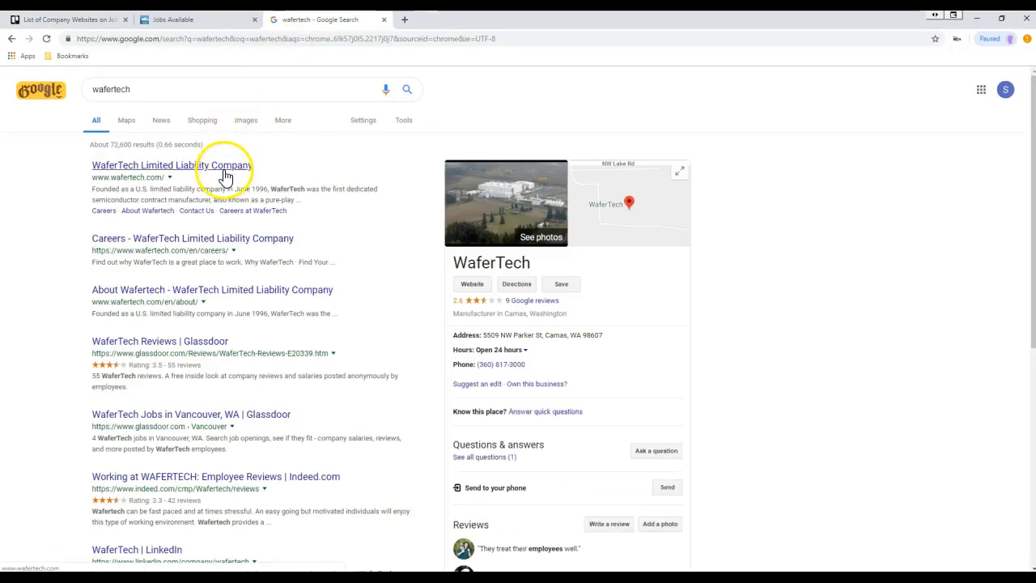
{"action": "left_click", "coordinate": [224, 173]}
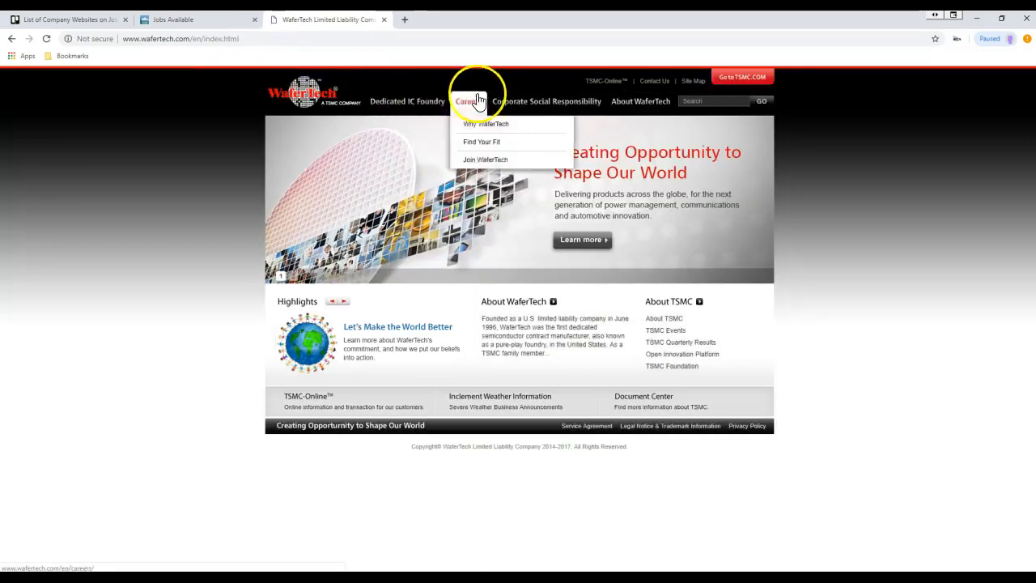
{"action": "mouse_move", "coordinate": [595, 109]}
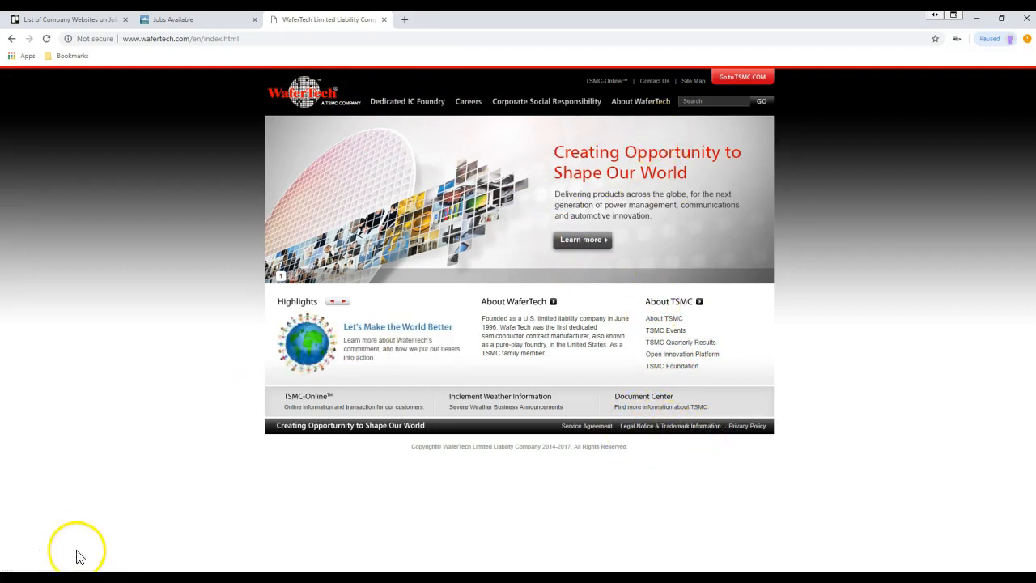
{"action": "left_click", "coordinate": [18, 547]}
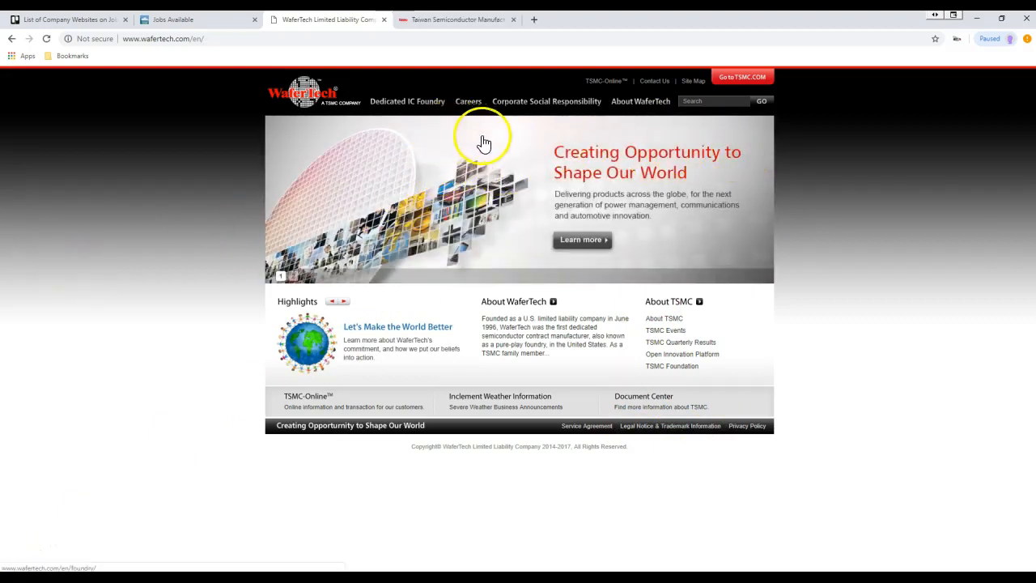
- Go to WaferTech's Careers Find Your Fit page and select its address
{"action": "mouse_move", "coordinate": [661, 113]}
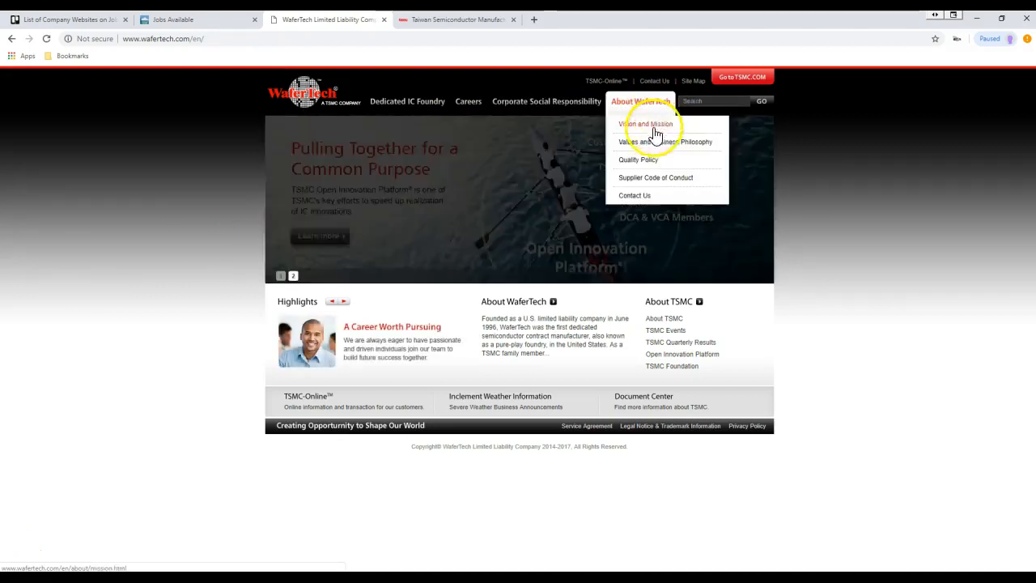
{"action": "left_click", "coordinate": [638, 195]}
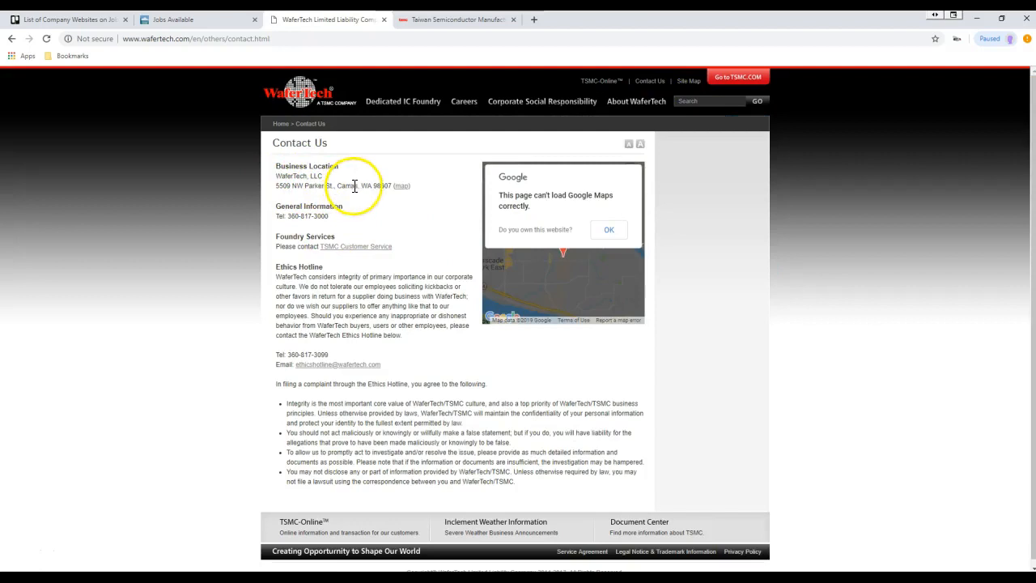
{"action": "left_click", "coordinate": [464, 104]}
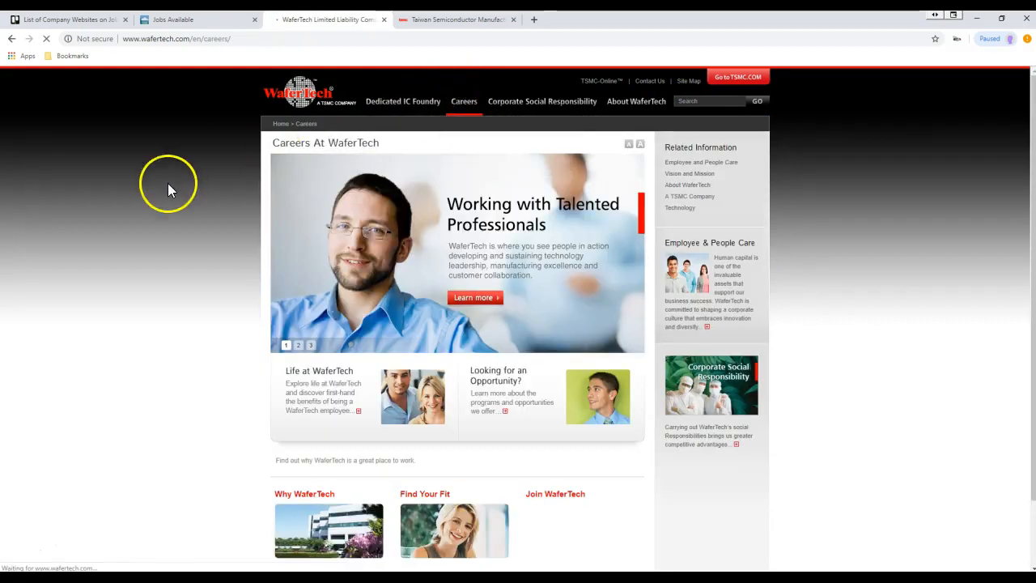
{"action": "scroll", "coordinate": [173, 183], "scroll_direction": "down", "scroll_amount": 2}
{"action": "scroll", "coordinate": [174, 181], "scroll_direction": "up", "scroll_amount": 2}
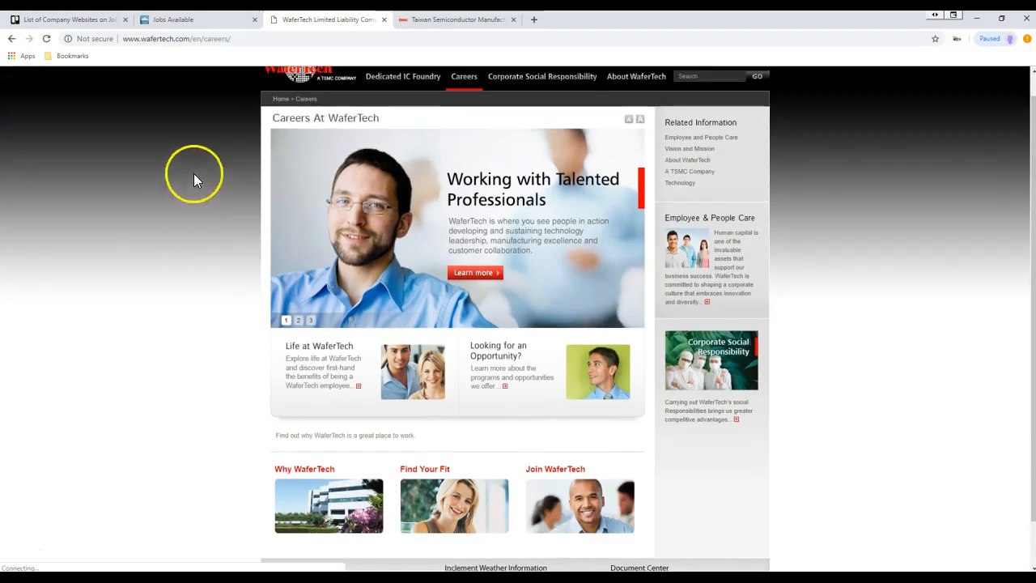
{"action": "mouse_move", "coordinate": [481, 108]}
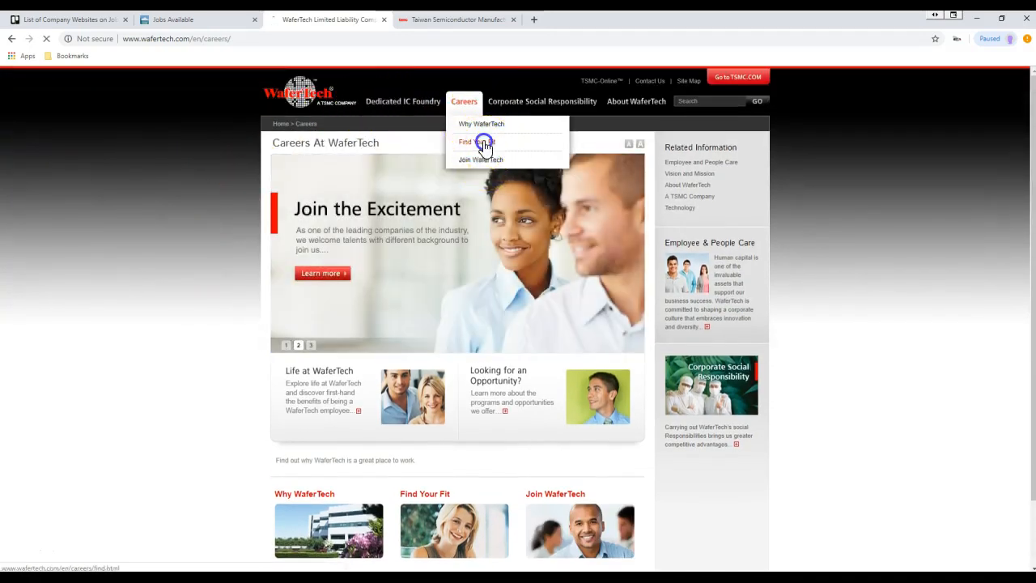
{"action": "left_click", "coordinate": [479, 142]}
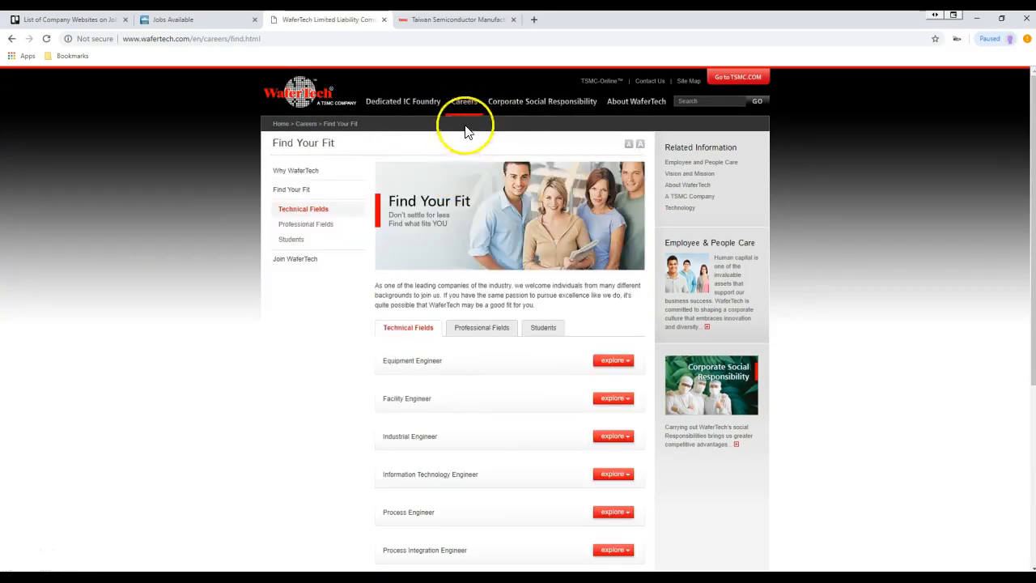
{"action": "left_click", "coordinate": [304, 40]}
{"action": "key", "text": "ctrl+c"}
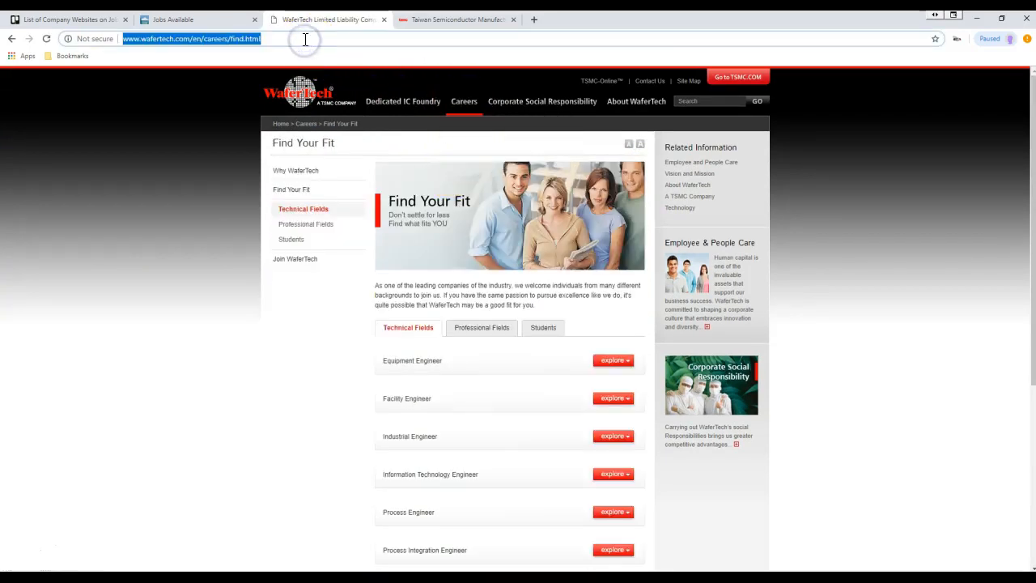
{"action": "left_click", "coordinate": [72, 20]}
- Paste the WaferTech careers link as a new bullet in the card description, save, and close the card
{"action": "left_click", "coordinate": [379, 208]}
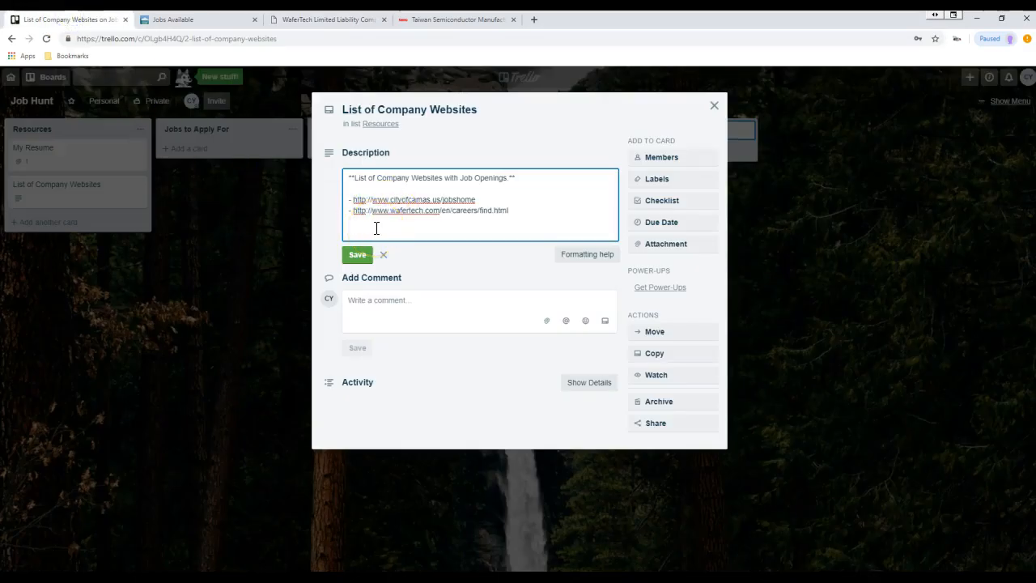
{"action": "left_click", "coordinate": [357, 255]}
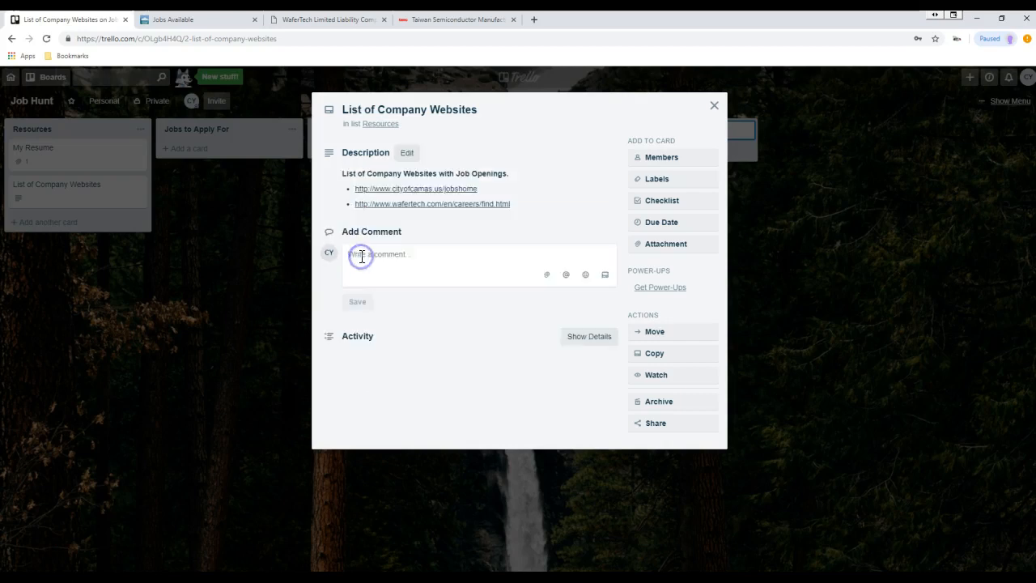
{"action": "left_click", "coordinate": [713, 108]}
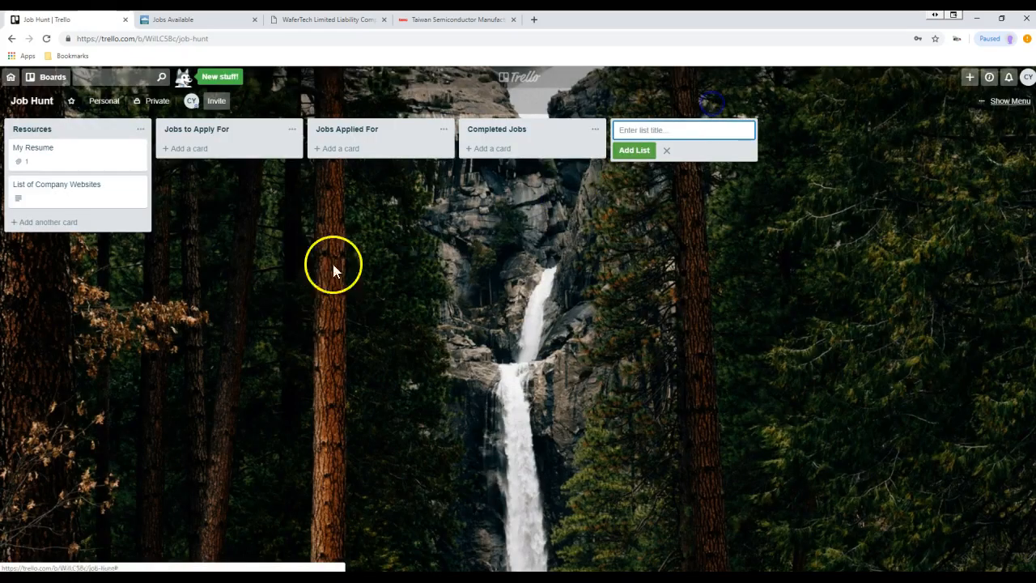
- Test the City of Camas jobs link on the List of Company Websites card, then close its tabs
{"action": "left_click", "coordinate": [46, 192]}
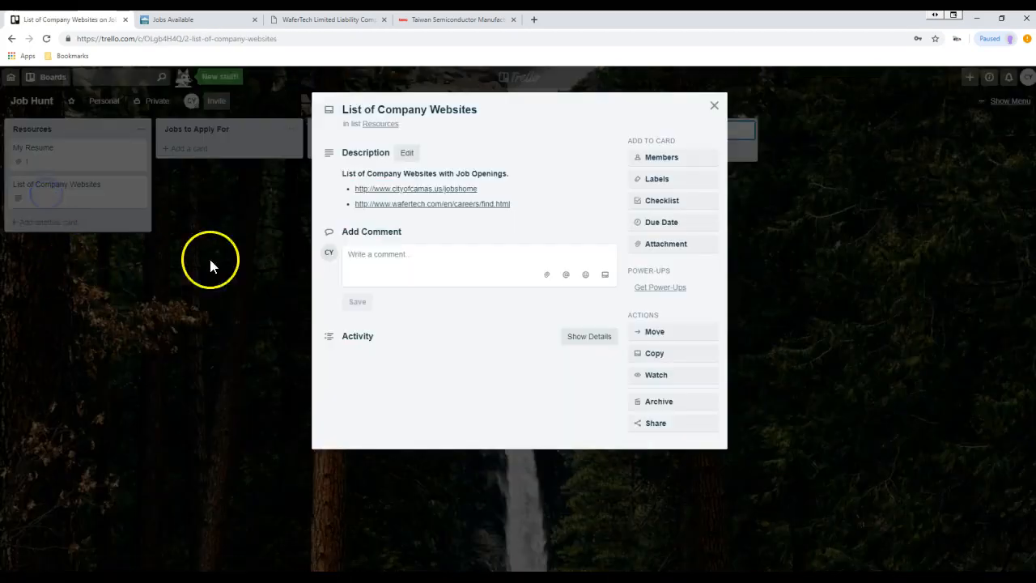
{"action": "left_click", "coordinate": [408, 196]}
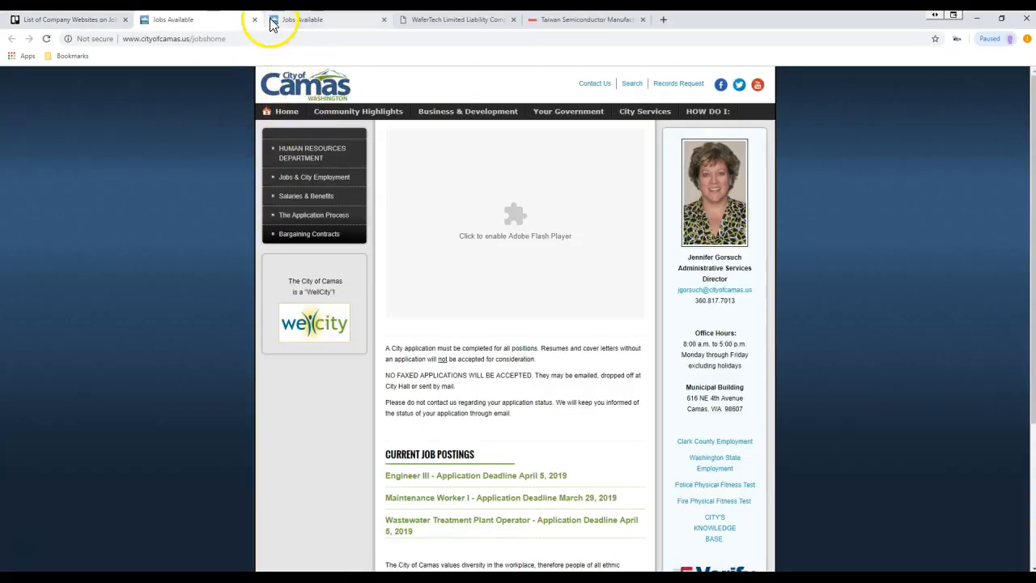
{"action": "left_click", "coordinate": [254, 19]}
{"action": "left_click", "coordinate": [255, 19]}
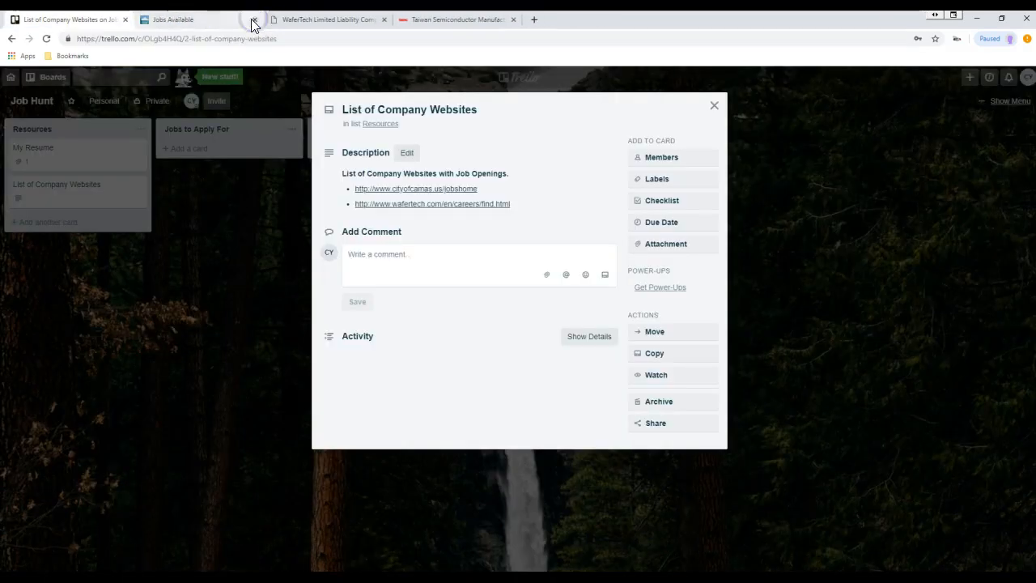
{"action": "left_click", "coordinate": [714, 106]}
- Reopen the List of Company Websites card and test the WaferTech careers link
{"action": "left_click", "coordinate": [125, 189]}
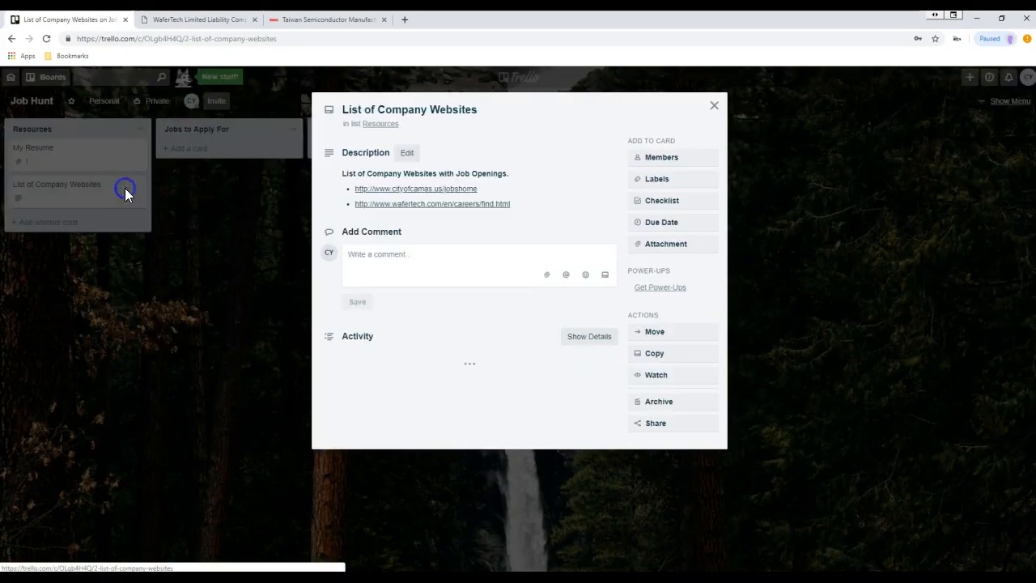
{"action": "left_click", "coordinate": [418, 212]}
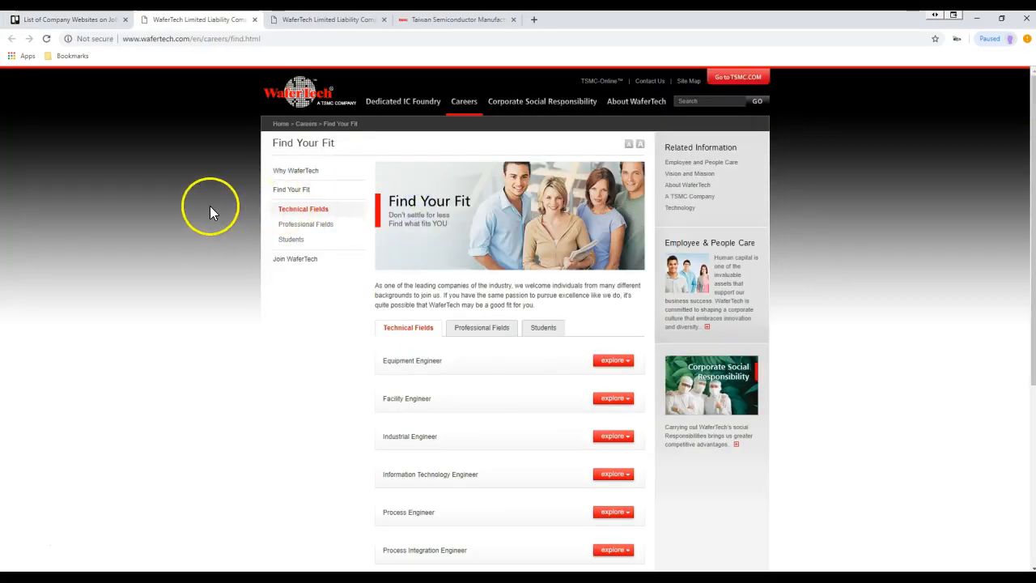
{"action": "left_click", "coordinate": [254, 19]}
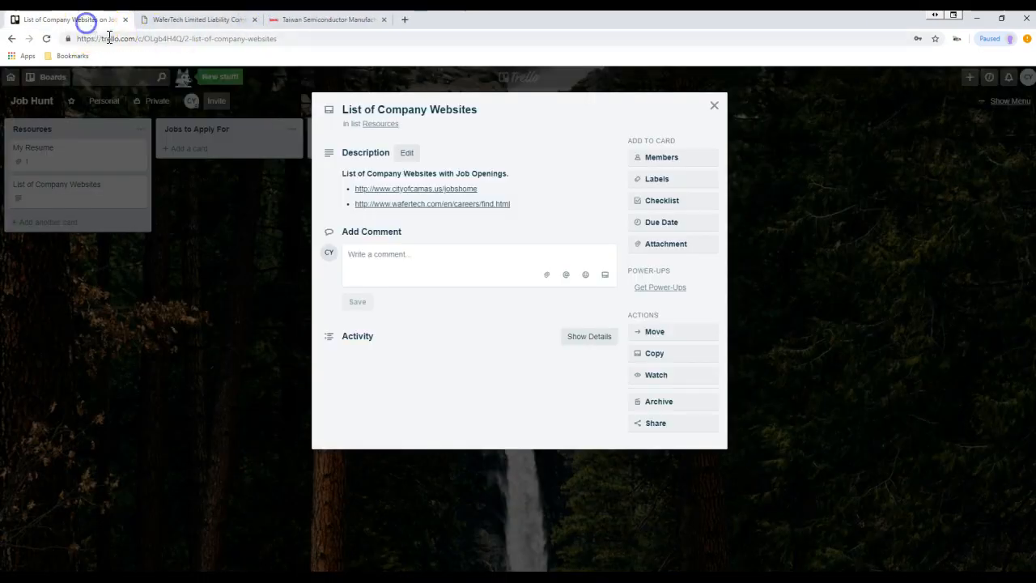
- Create an 'Equipment Engineer At Wafertech' card in Jobs to Apply For, checking the title on the careers page
{"action": "left_click", "coordinate": [713, 105]}
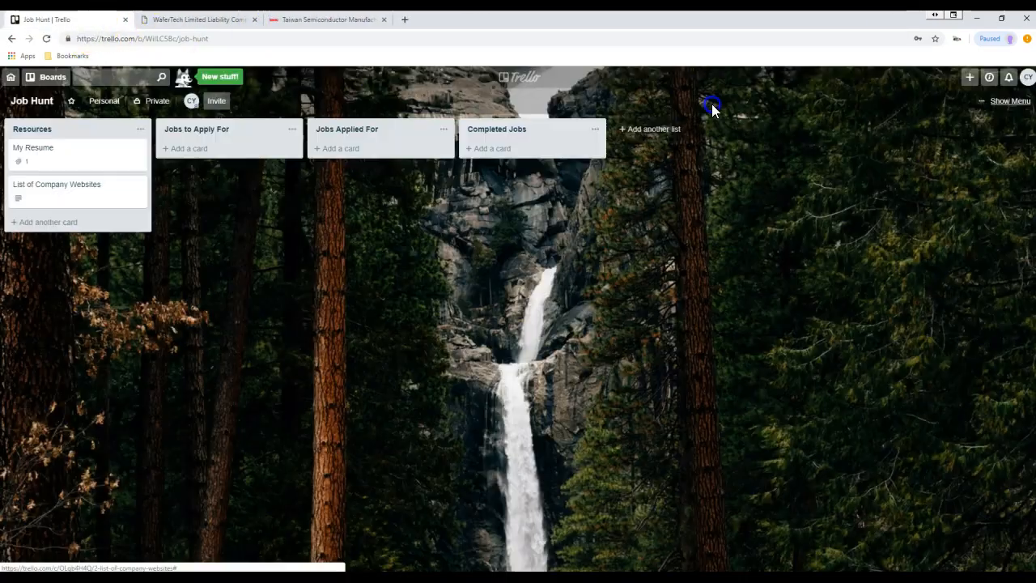
{"action": "left_click", "coordinate": [196, 154]}
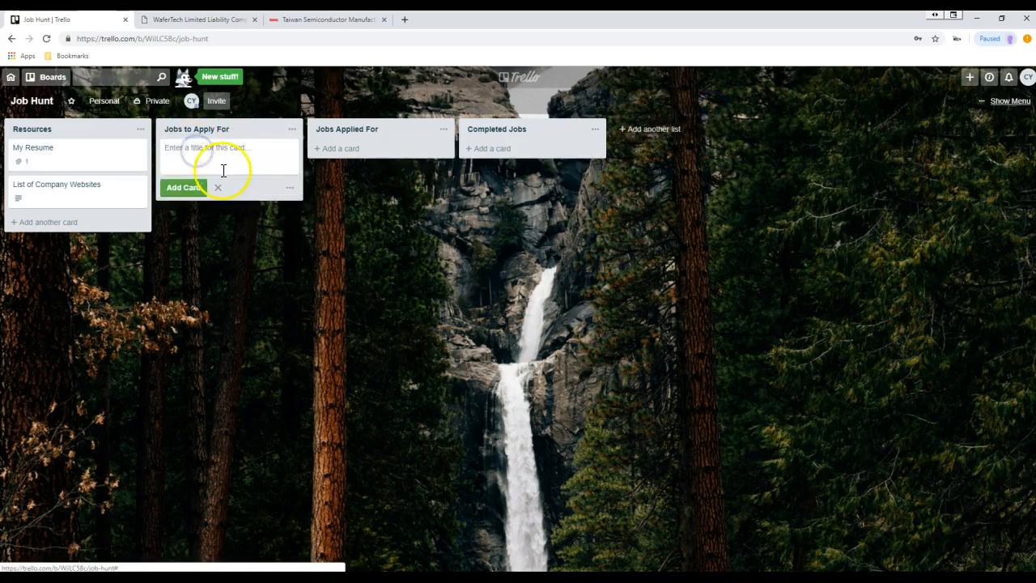
{"action": "left_click", "coordinate": [232, 19]}
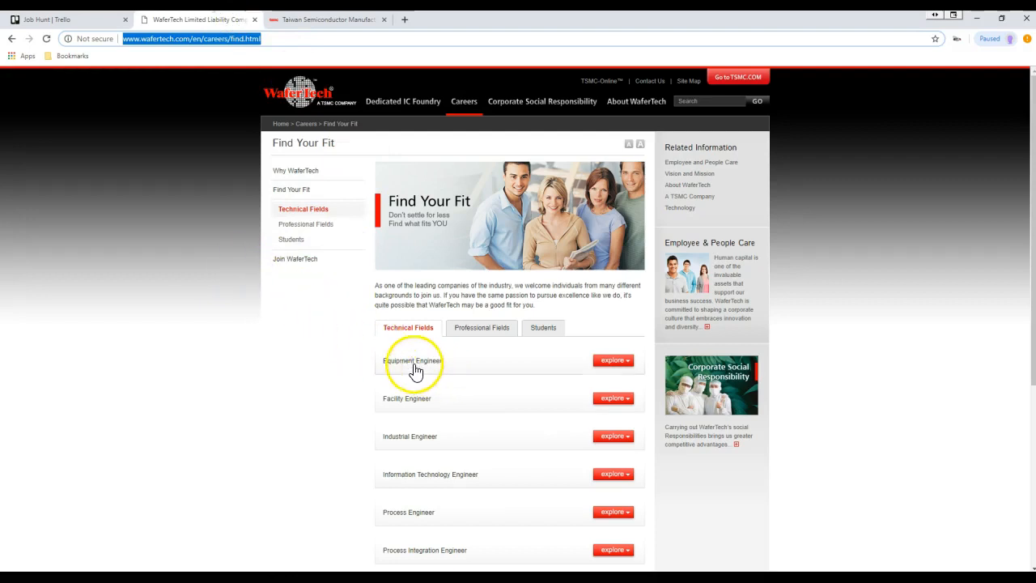
{"action": "left_click", "coordinate": [81, 20]}
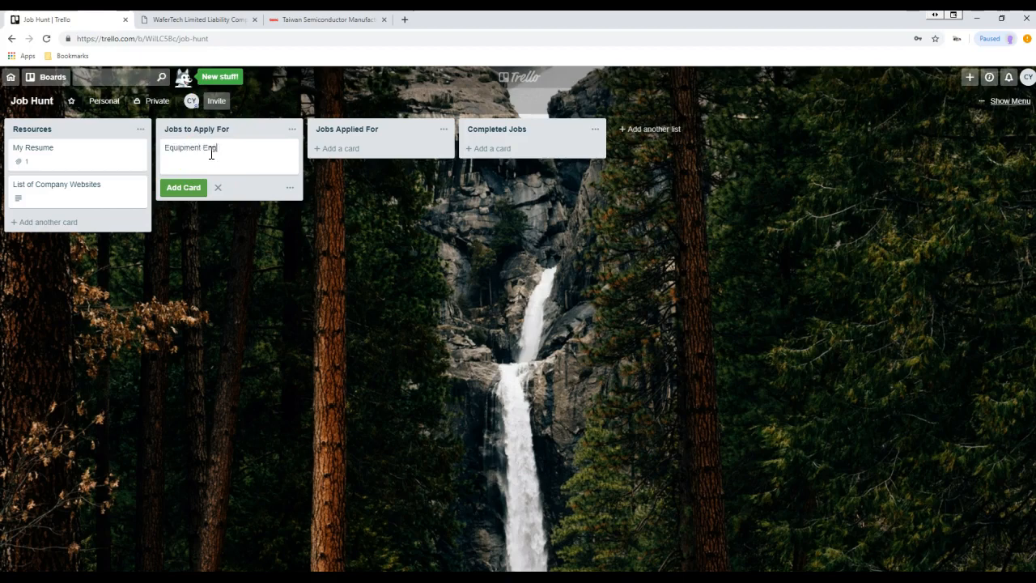
{"action": "type", "text": "ineer At Wafertech"}
{"action": "key", "text": "Return"}
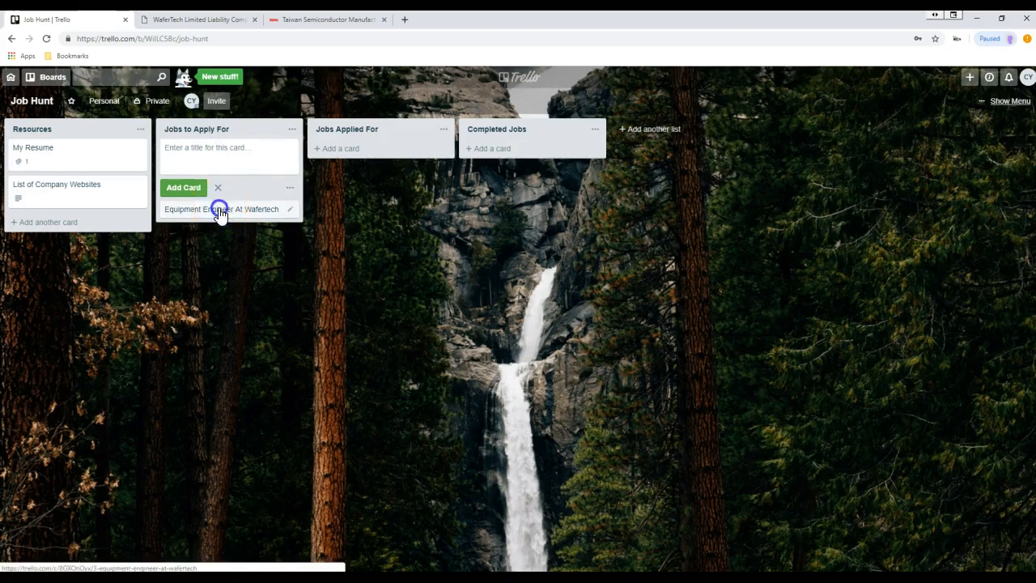
{"action": "left_click", "coordinate": [220, 208]}
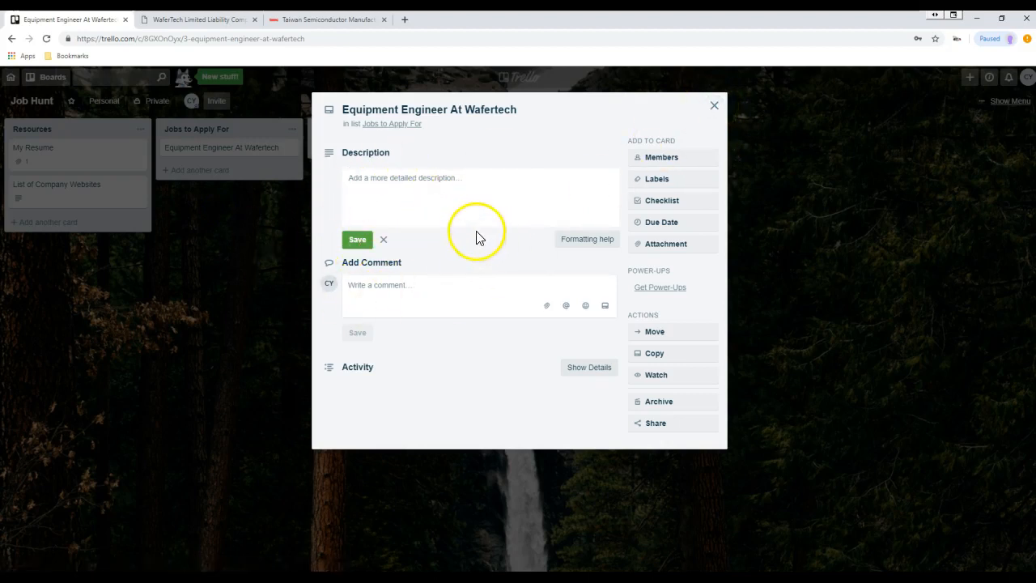
- Paste the WaferTech careers page link into a new comment draft on the Equipment Engineer card
{"action": "left_click", "coordinate": [407, 296]}
{"action": "left_click", "coordinate": [412, 258]}
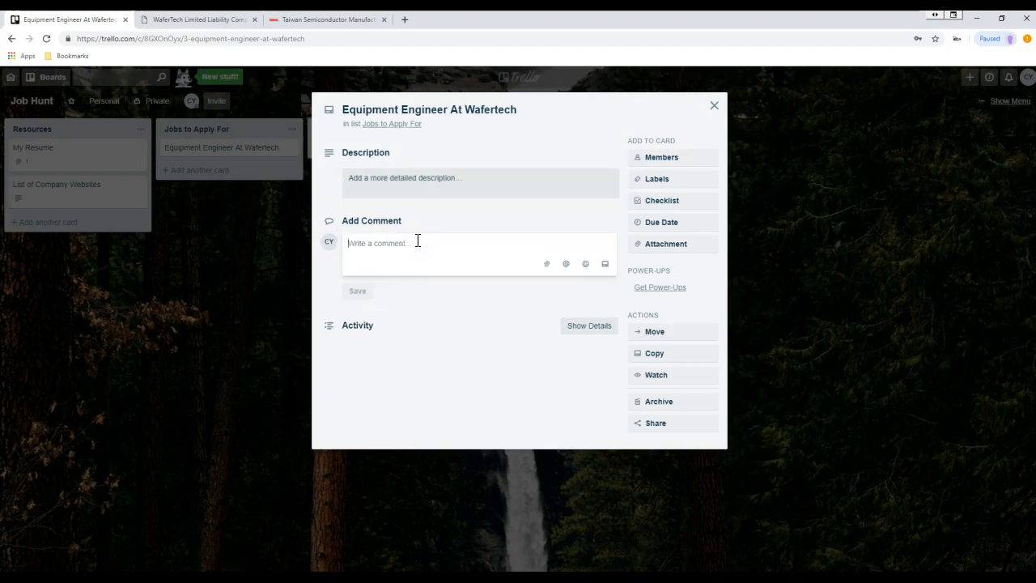
{"action": "left_click", "coordinate": [223, 20]}
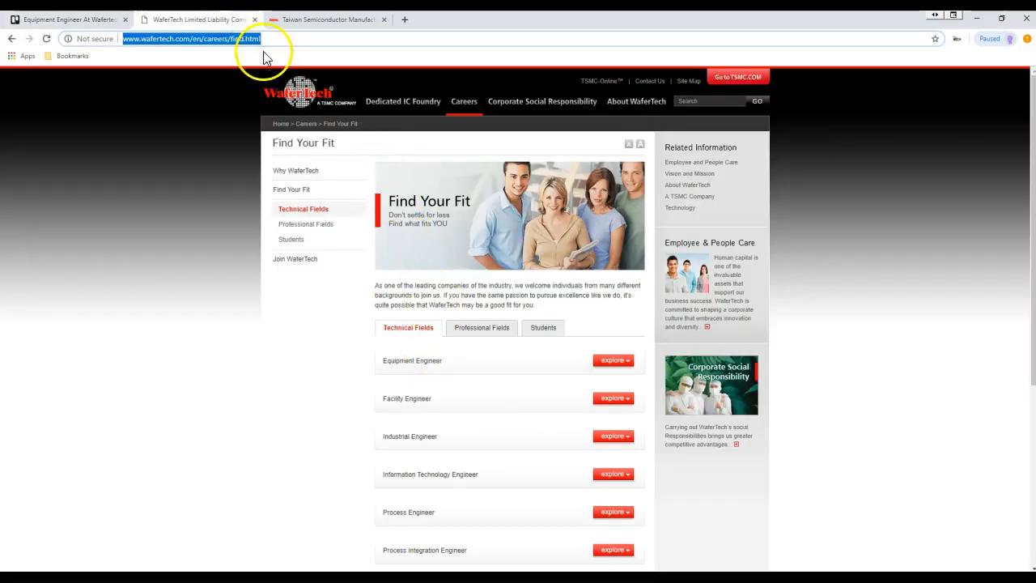
{"action": "left_click", "coordinate": [75, 19]}
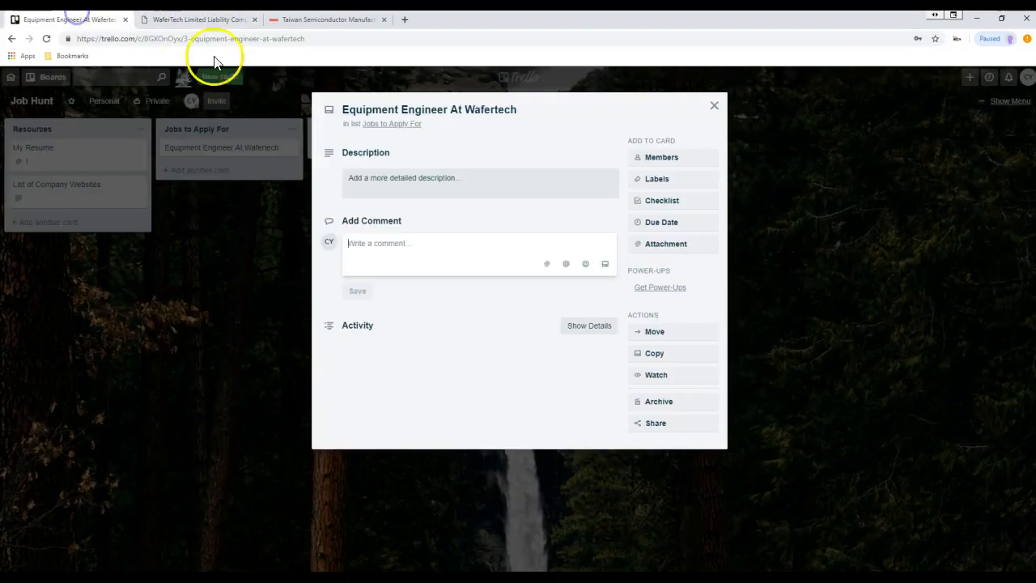
{"action": "left_click", "coordinate": [397, 248]}
{"action": "key", "text": "ctrl+v"}
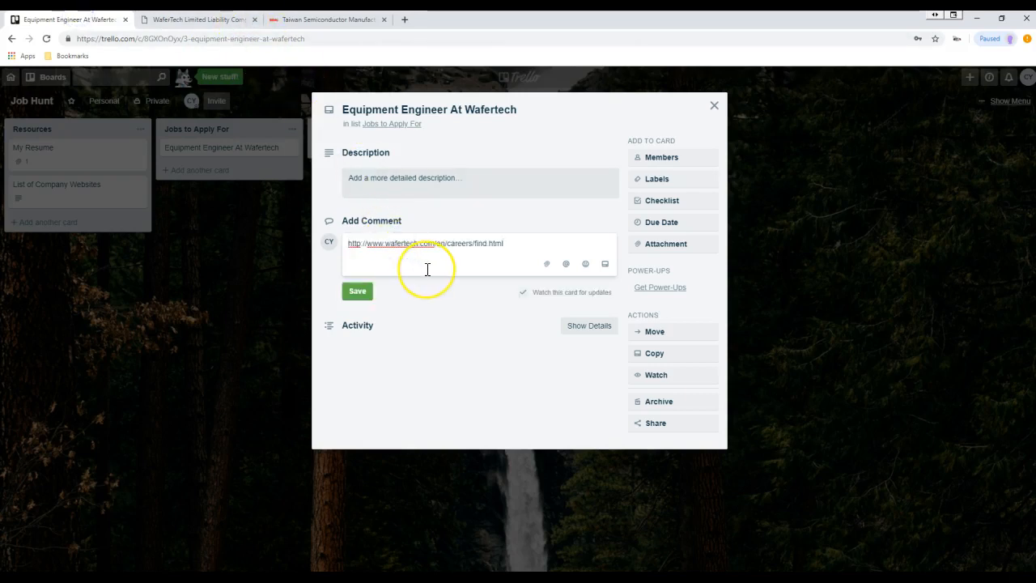
{"action": "key", "text": "Return"}
{"action": "key", "text": "Return"}
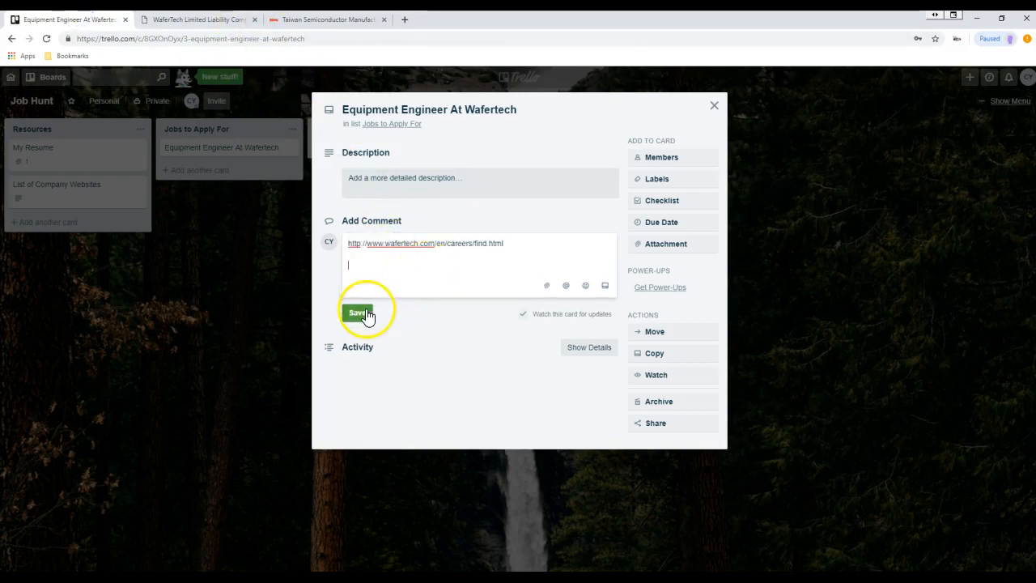
{"action": "left_click", "coordinate": [201, 21]}
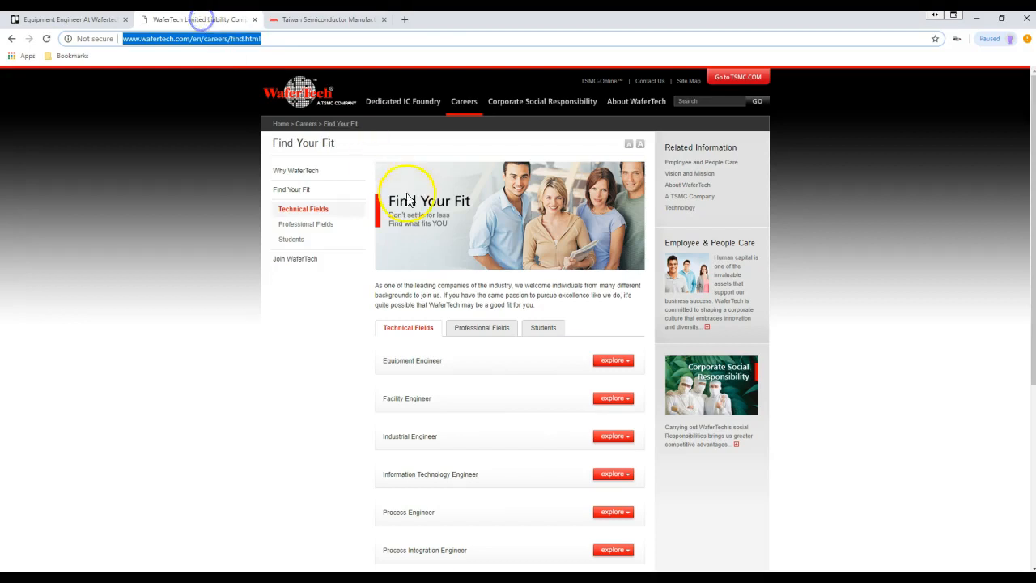
- Snip the expanded Equipment Engineer job description and paste the image into the Trello card
{"action": "left_click", "coordinate": [606, 364]}
{"action": "scroll", "coordinate": [522, 382], "scroll_direction": "down", "scroll_amount": 1}
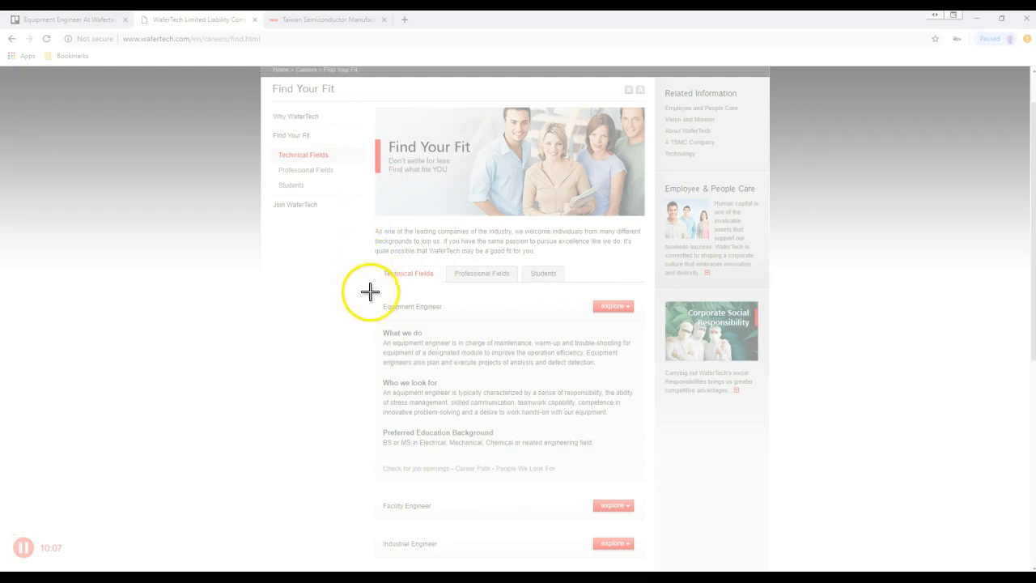
{"action": "left_click_drag", "start_coordinate": [370, 263], "coordinate": [650, 483]}
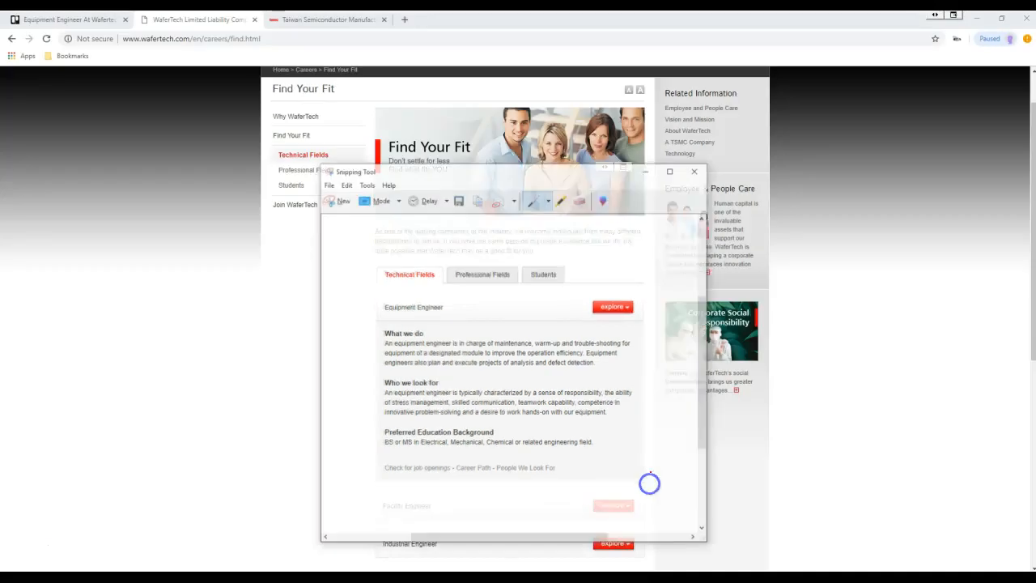
{"action": "left_click", "coordinate": [477, 199]}
{"action": "left_click", "coordinate": [91, 20]}
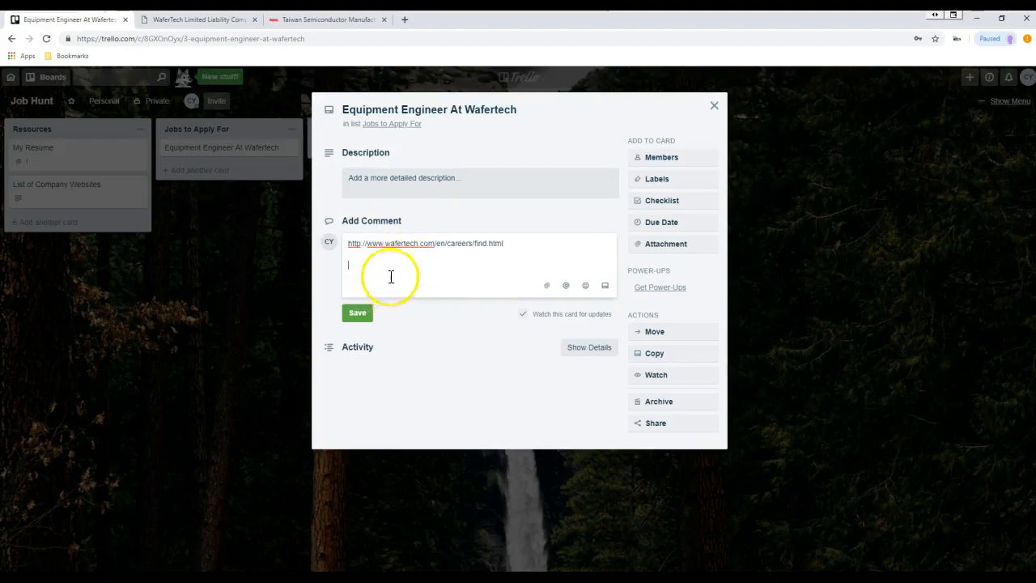
{"action": "key", "text": "ctrl+v"}
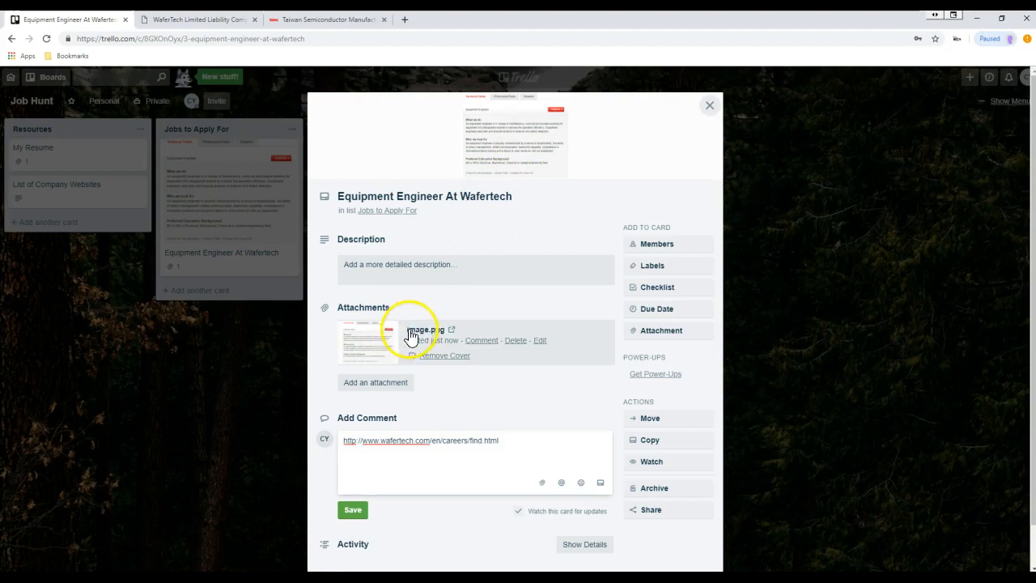
- Rename the image.png attachment to 'Wafertech Engineer'
{"action": "left_click", "coordinate": [540, 340]}
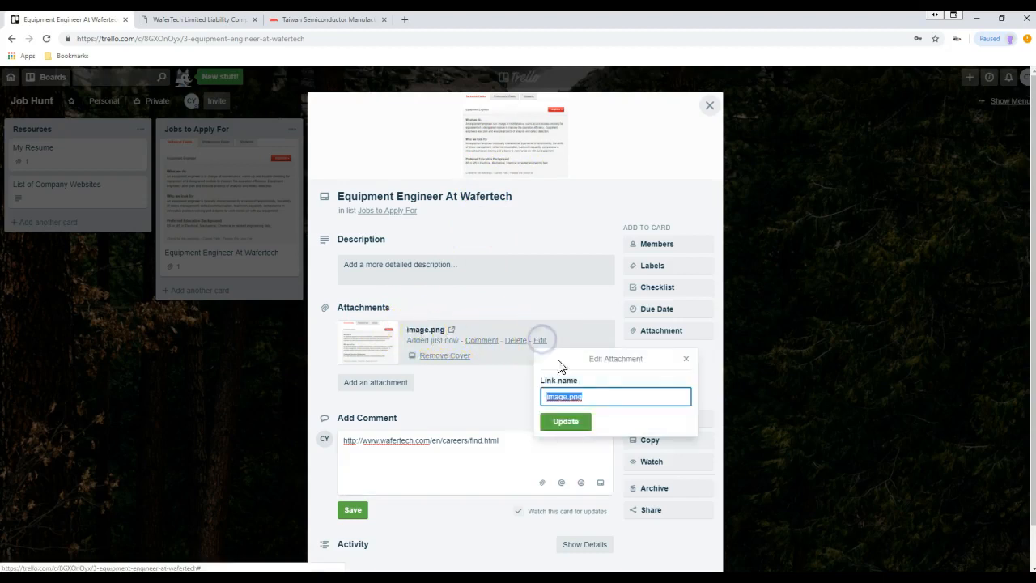
{"action": "type", "text": "Wafertech "}
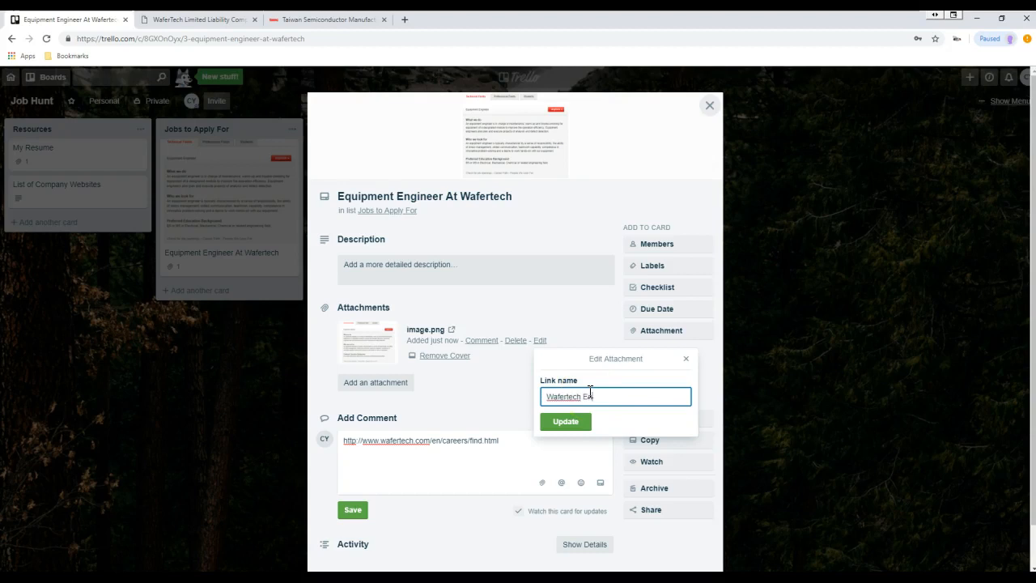
{"action": "type", "text": "Engineer"}
{"action": "key", "text": "Return"}
{"action": "left_click", "coordinate": [588, 404]}
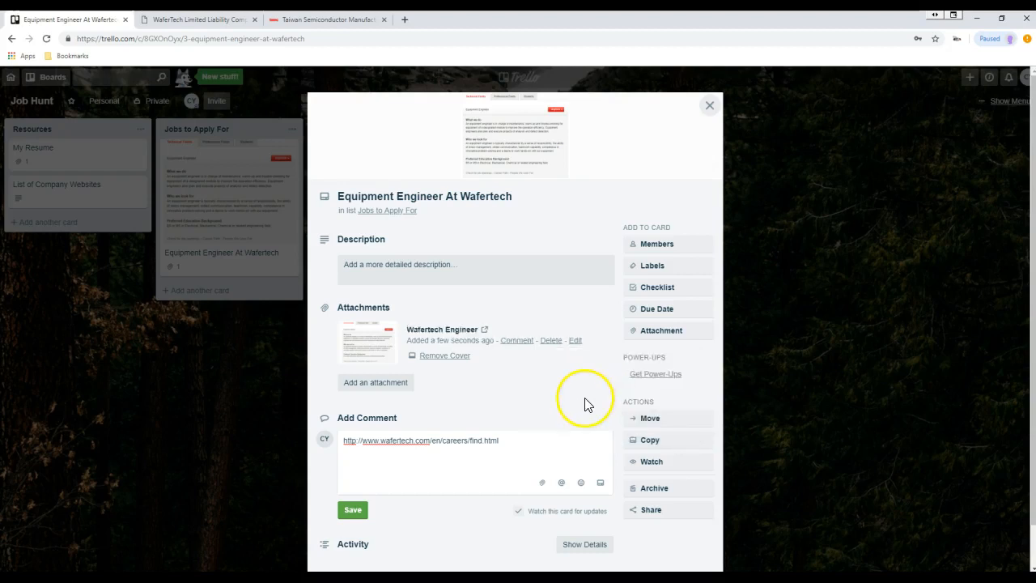
- Post the drafted comment containing the WaferTech careers link
{"action": "left_click", "coordinate": [520, 451]}
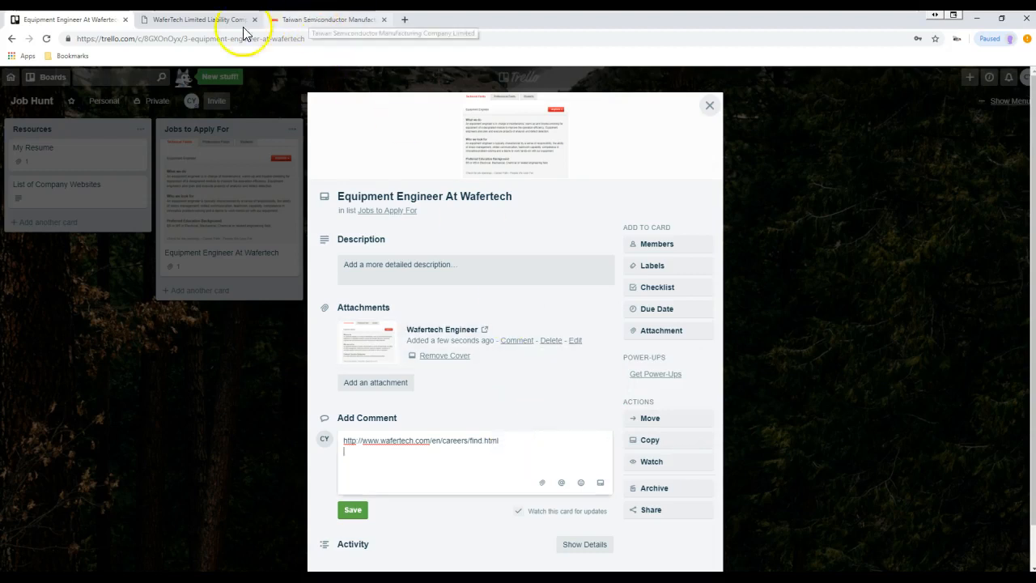
{"action": "left_click", "coordinate": [173, 18]}
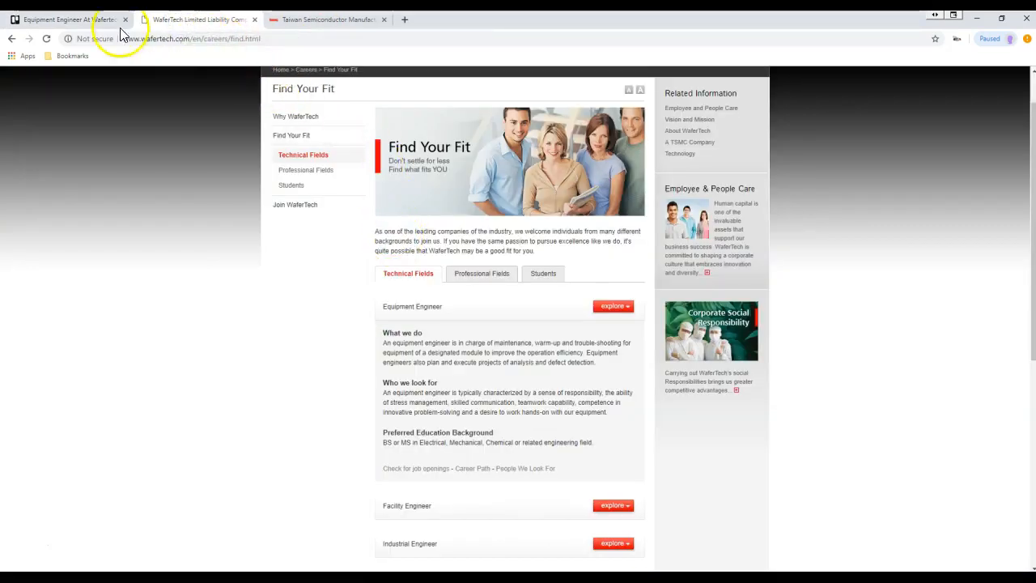
{"action": "left_click", "coordinate": [69, 20]}
{"action": "left_click", "coordinate": [354, 506]}
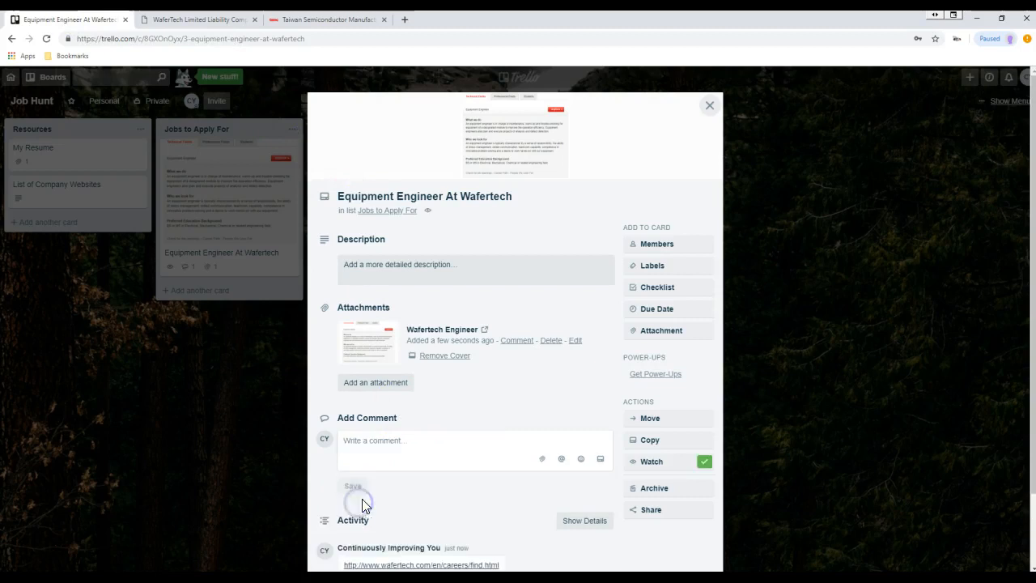
{"action": "scroll", "coordinate": [364, 498], "scroll_direction": "down", "scroll_amount": 2}
- Start a new comment with the contact's name on the first line
{"action": "scroll", "coordinate": [381, 420], "scroll_direction": "up", "scroll_amount": 1}
{"action": "left_click", "coordinate": [386, 412]}
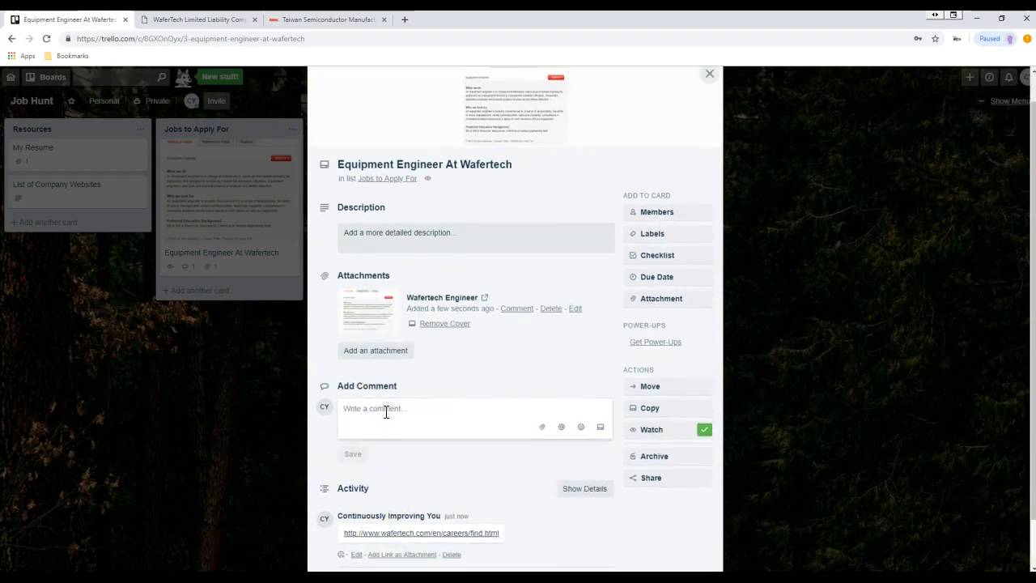
{"action": "type", "text": "Contact"}
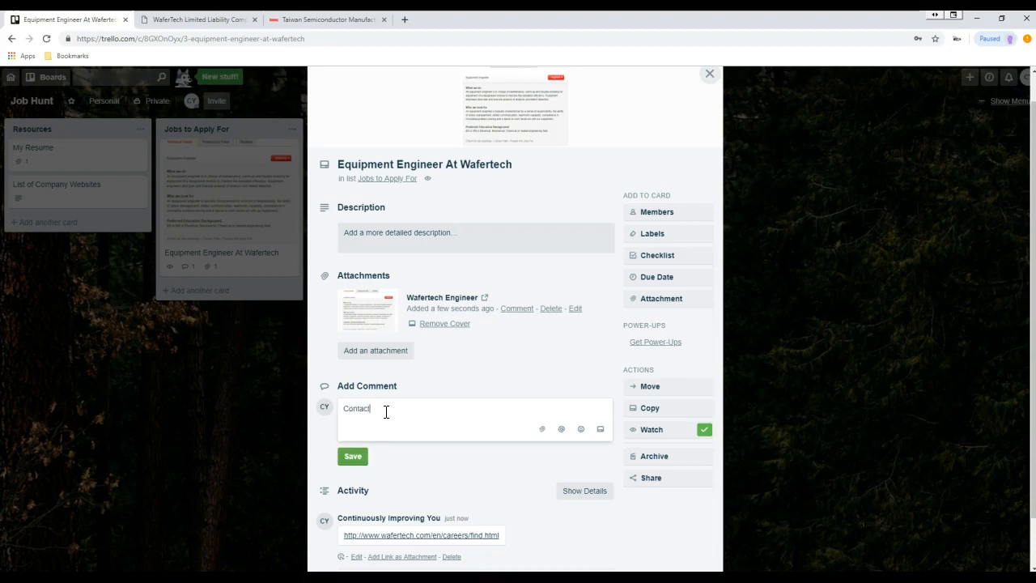
{"action": "type", "text": ": Joe Smith"}
{"action": "key", "text": "Return"}
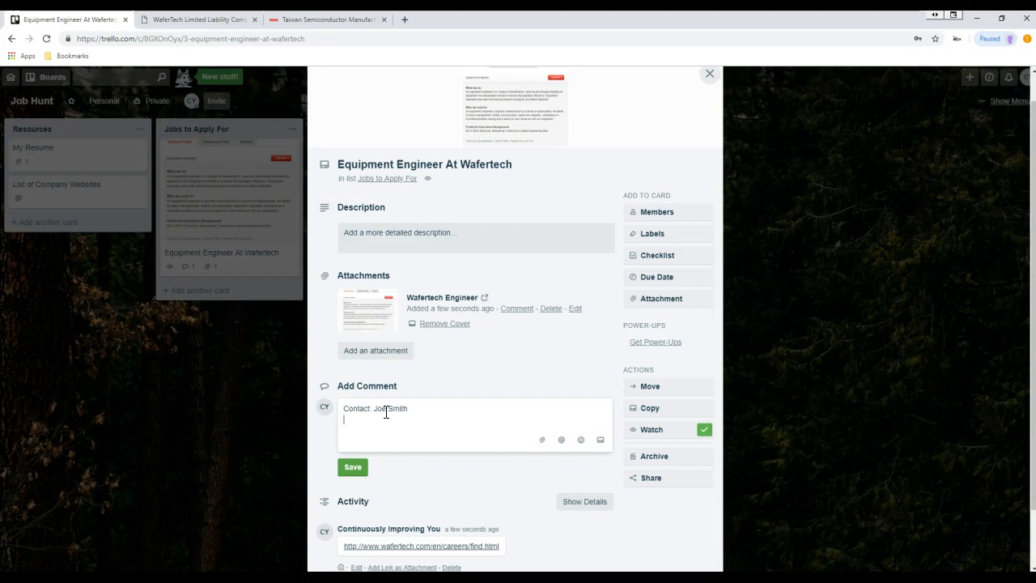
- Add the contact's phone number and e-mail on separate lines and post the comment
{"action": "type", "text": "Phone: 36-0"}
{"action": "type", "text": "555-1212"}
{"action": "key", "text": "Return"}
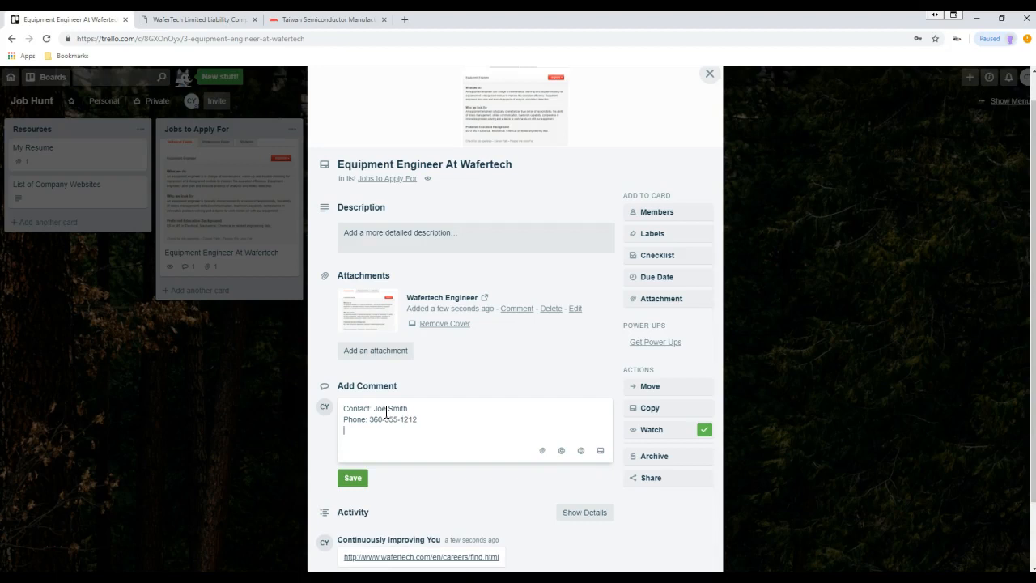
{"action": "type", "text": "Email:"}
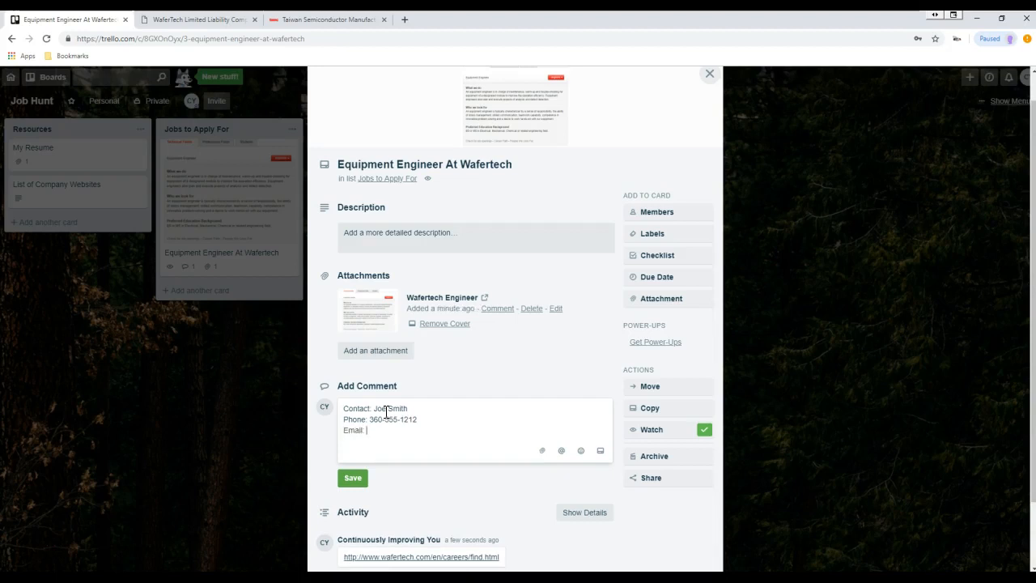
{"action": "key", "text": "Return"}
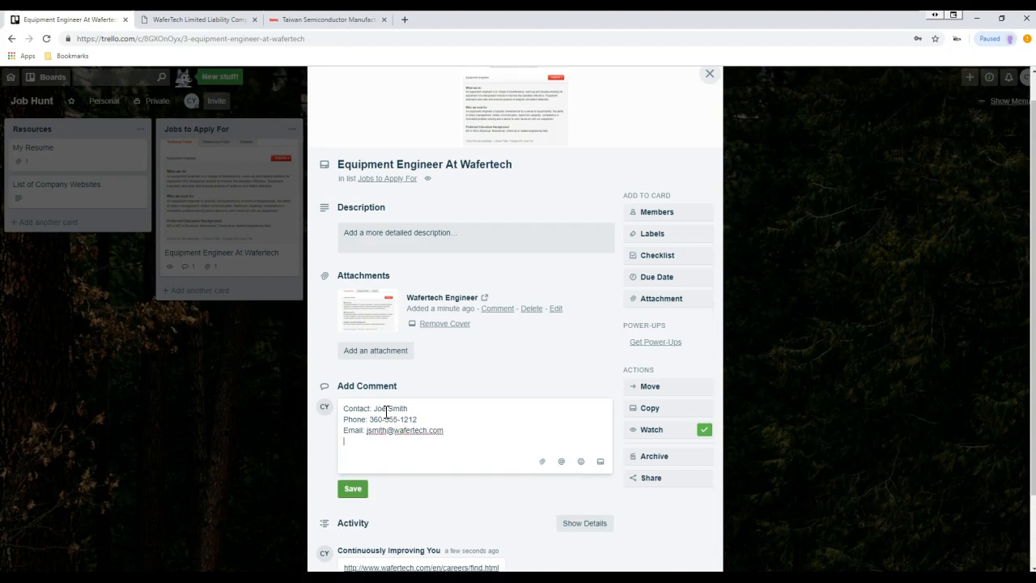
{"action": "left_click", "coordinate": [352, 489]}
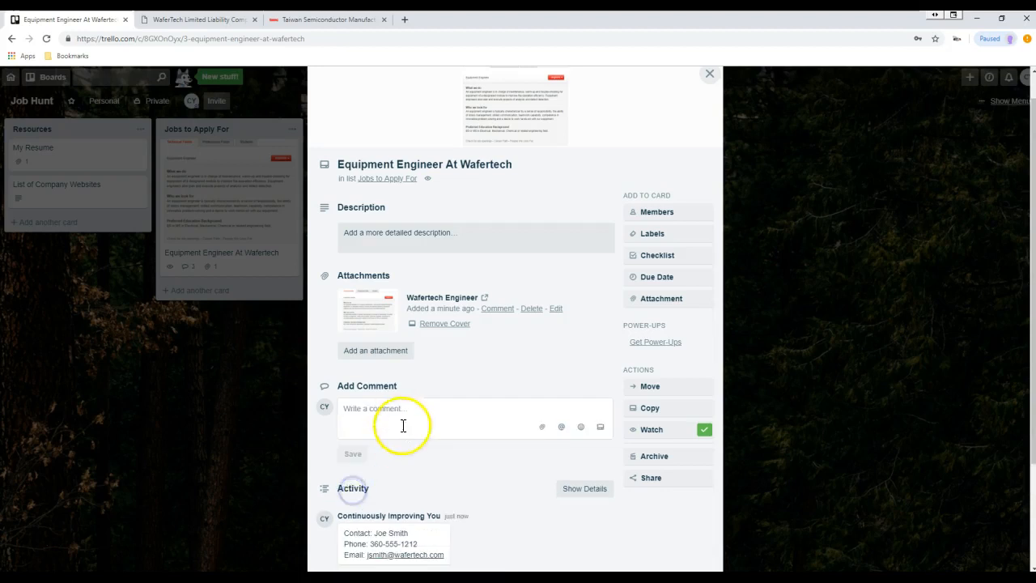
{"action": "scroll", "coordinate": [419, 413], "scroll_direction": "down", "scroll_amount": 1}
{"action": "scroll", "coordinate": [423, 411], "scroll_direction": "down", "scroll_amount": 2}
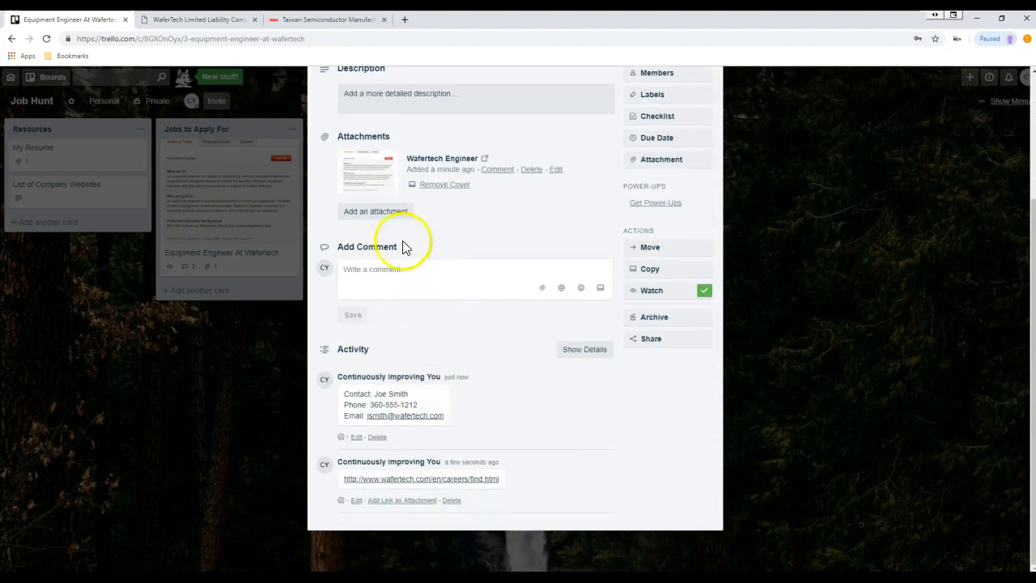
{"action": "scroll", "coordinate": [467, 340], "scroll_direction": "up", "scroll_amount": 2}
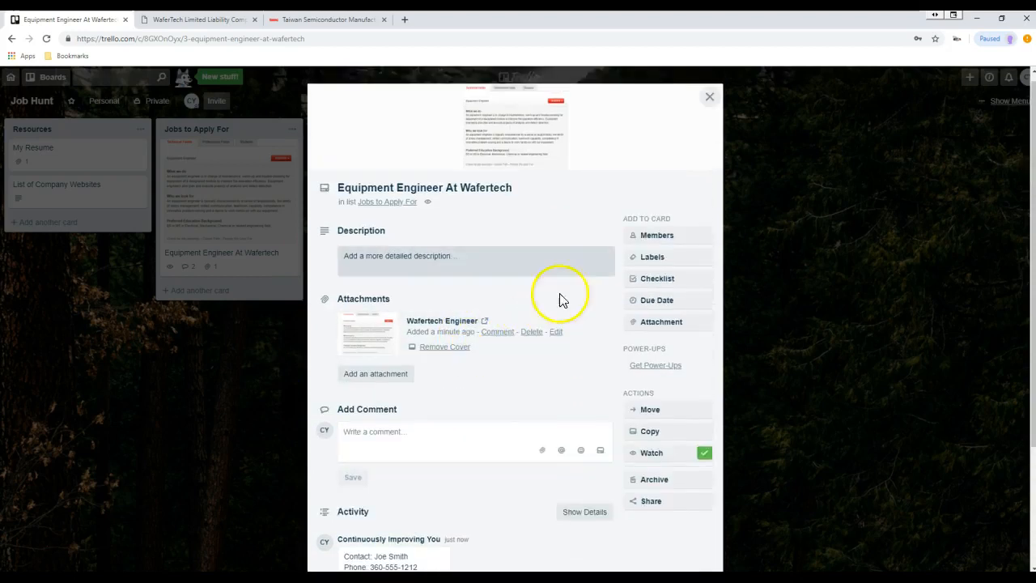
{"action": "scroll", "coordinate": [469, 238], "scroll_direction": "down", "scroll_amount": 1}
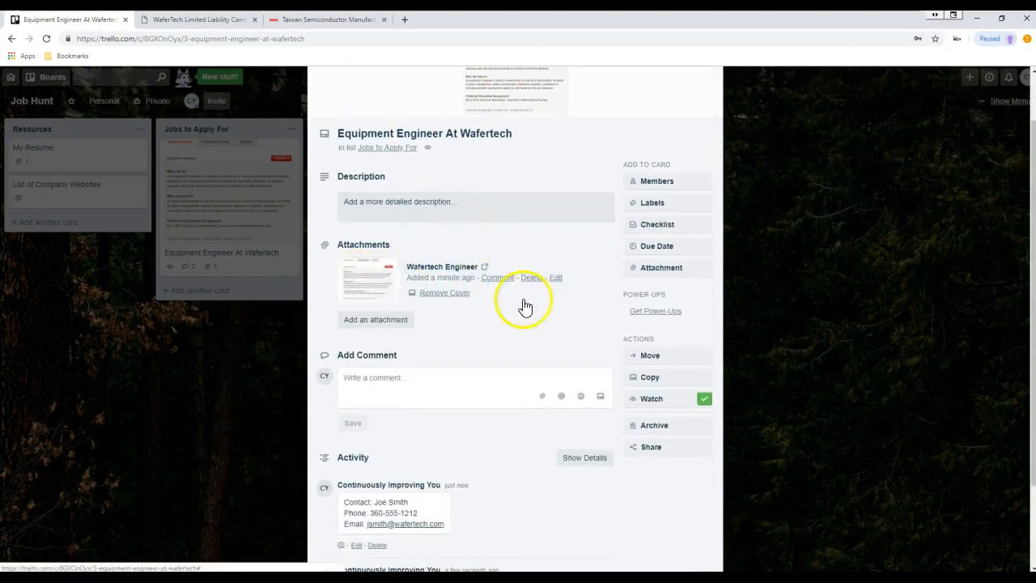
{"action": "scroll", "coordinate": [417, 386], "scroll_direction": "down", "scroll_amount": 3}
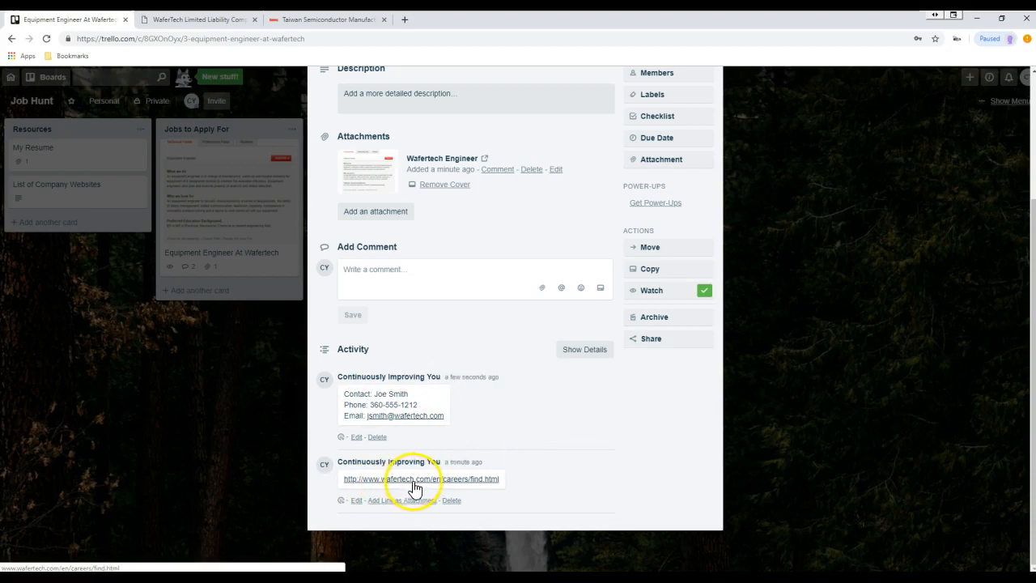
{"action": "scroll", "coordinate": [458, 372], "scroll_direction": "up", "scroll_amount": 2}
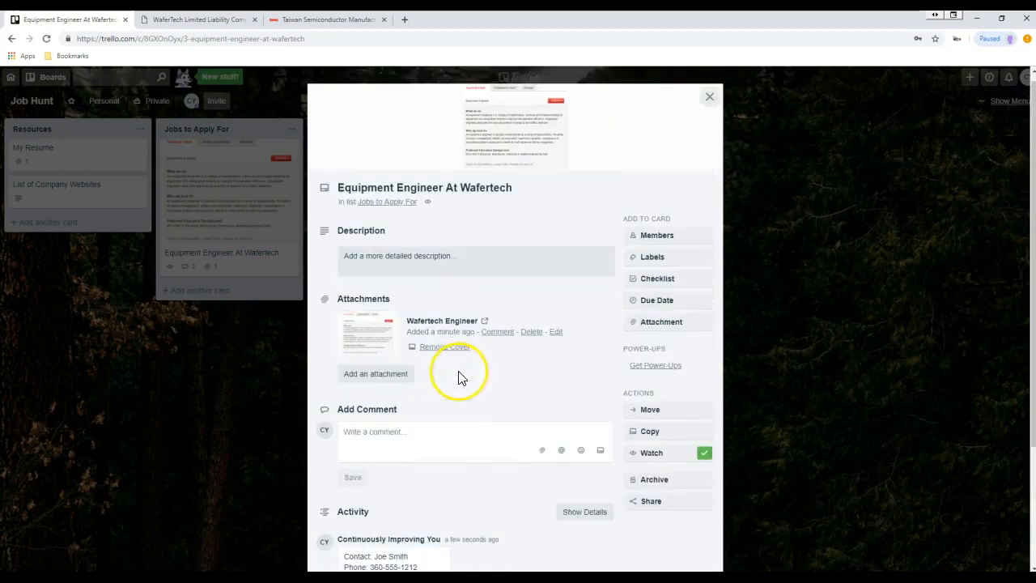
- Post the comment 'Appointment for Job Interview is 3/22/2019', fixing the typos before saving
{"action": "left_click", "coordinate": [441, 435]}
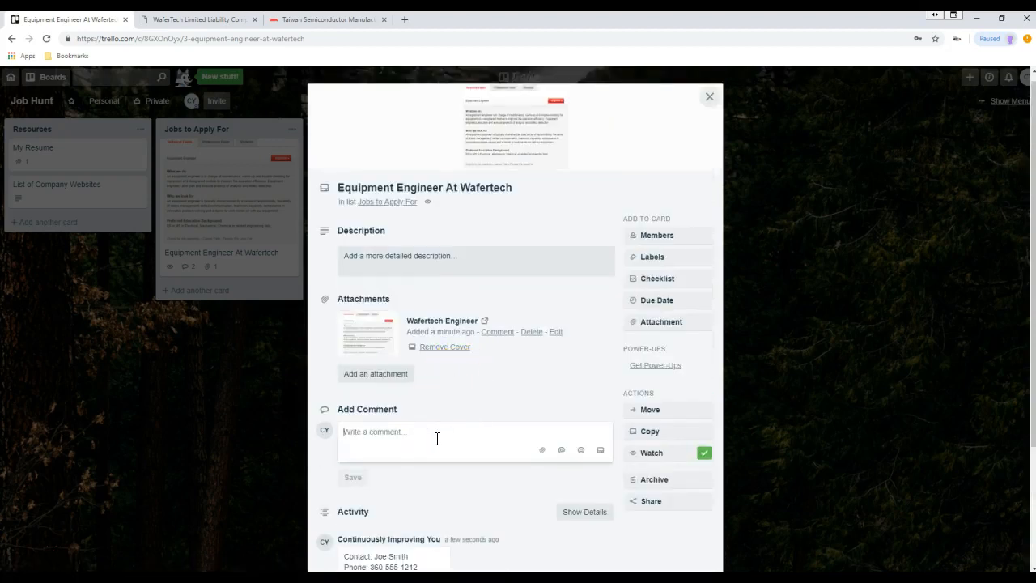
{"action": "type", "text": "Appointe"}
{"action": "key", "text": "BackSpace"}
{"action": "type", "text": ".m"}
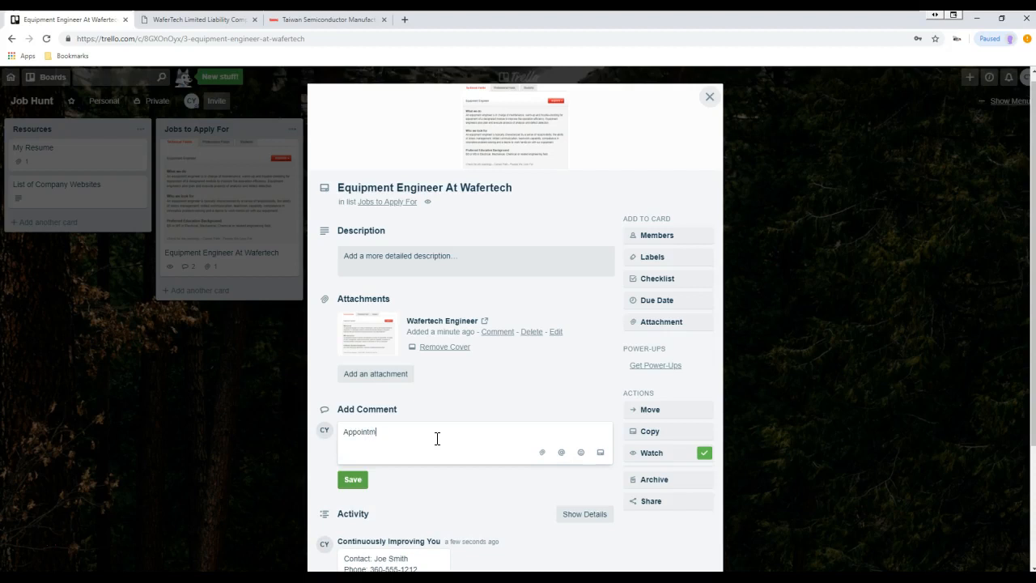
{"action": "key", "text": "BackSpace"}
{"action": "type", "text": "ment for Job Inteview is 3/22/2019"}
{"action": "left_click", "coordinate": [428, 432]}
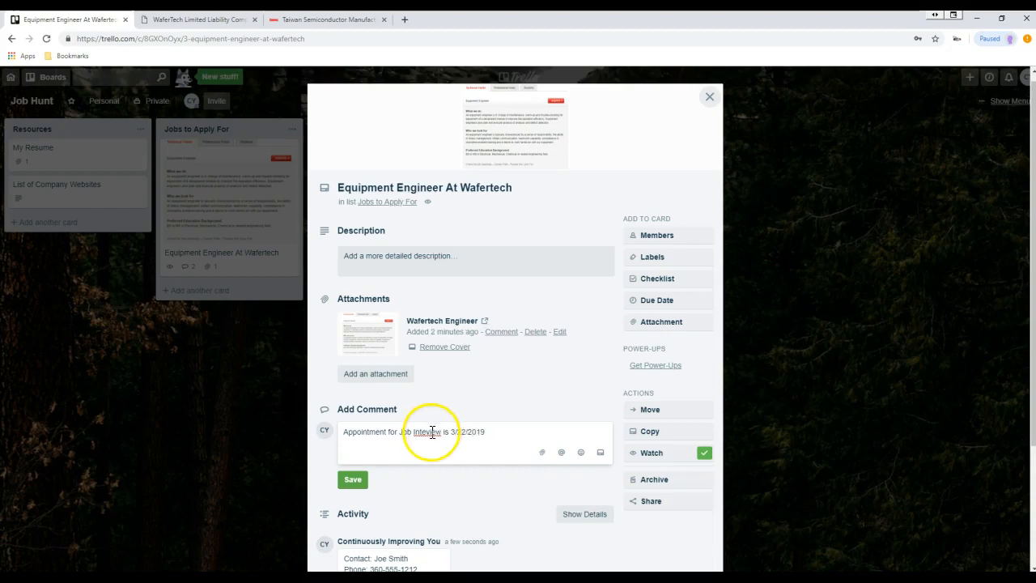
{"action": "type", "text": "r"}
{"action": "left_click", "coordinate": [494, 439]}
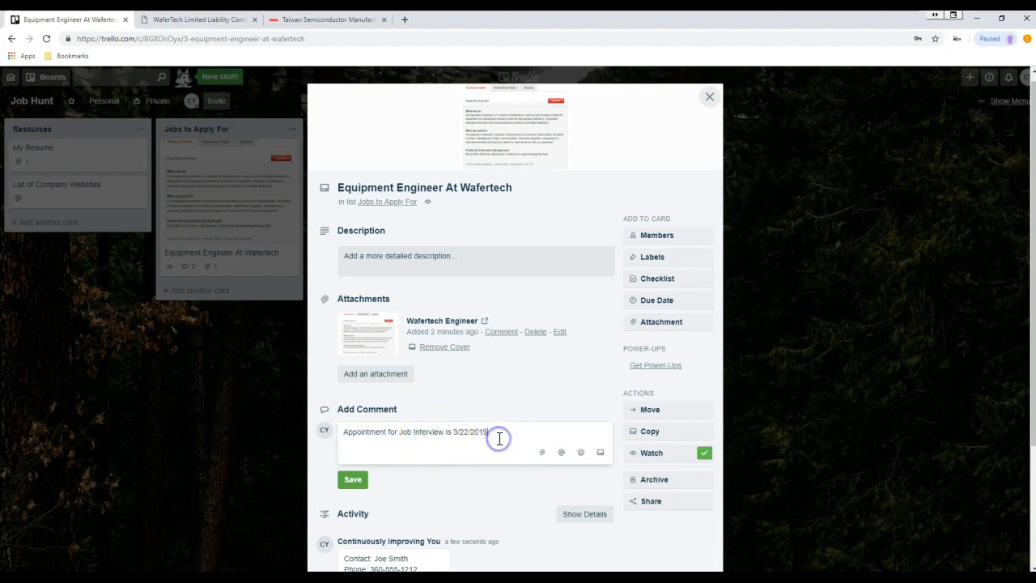
{"action": "left_click", "coordinate": [353, 479]}
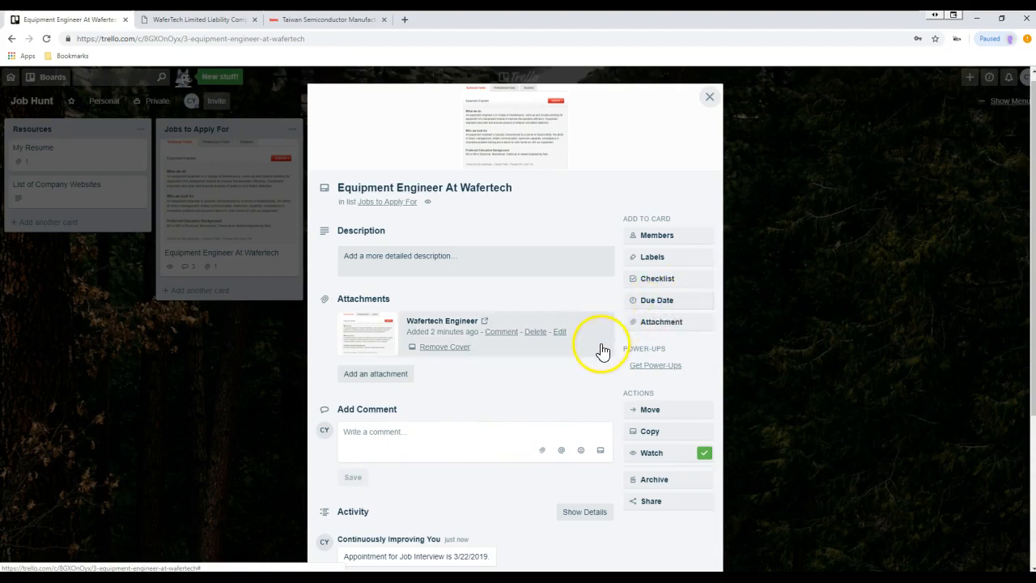
{"action": "scroll", "coordinate": [603, 348], "scroll_direction": "down", "scroll_amount": 3}
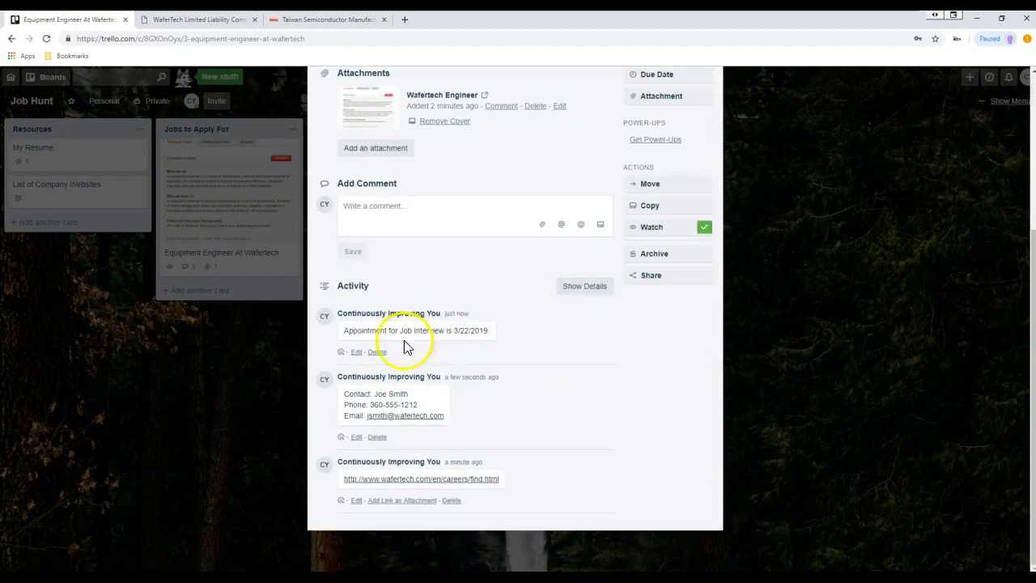
{"action": "scroll", "coordinate": [643, 171], "scroll_direction": "up", "scroll_amount": 3}
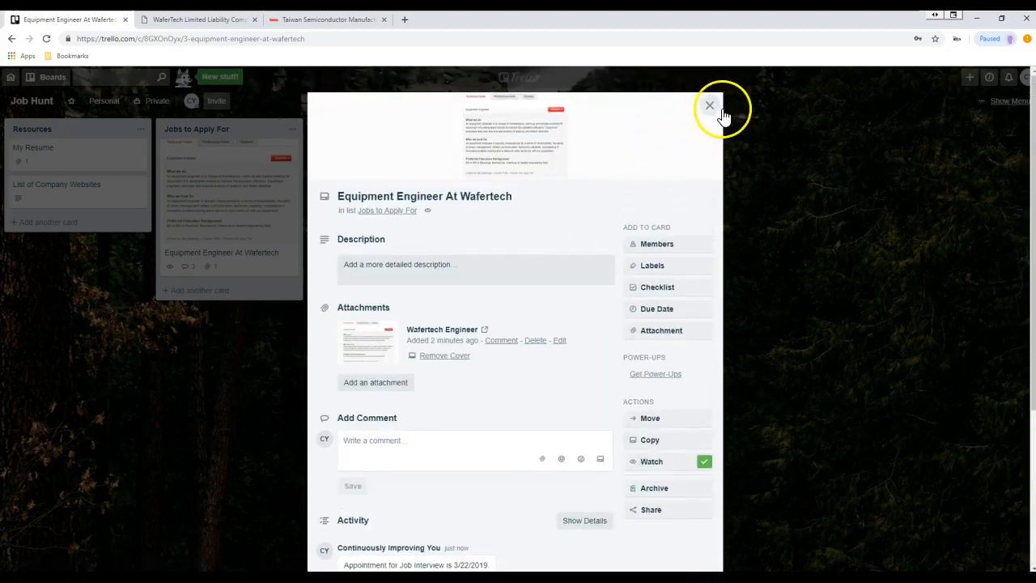
{"action": "left_click", "coordinate": [647, 142]}
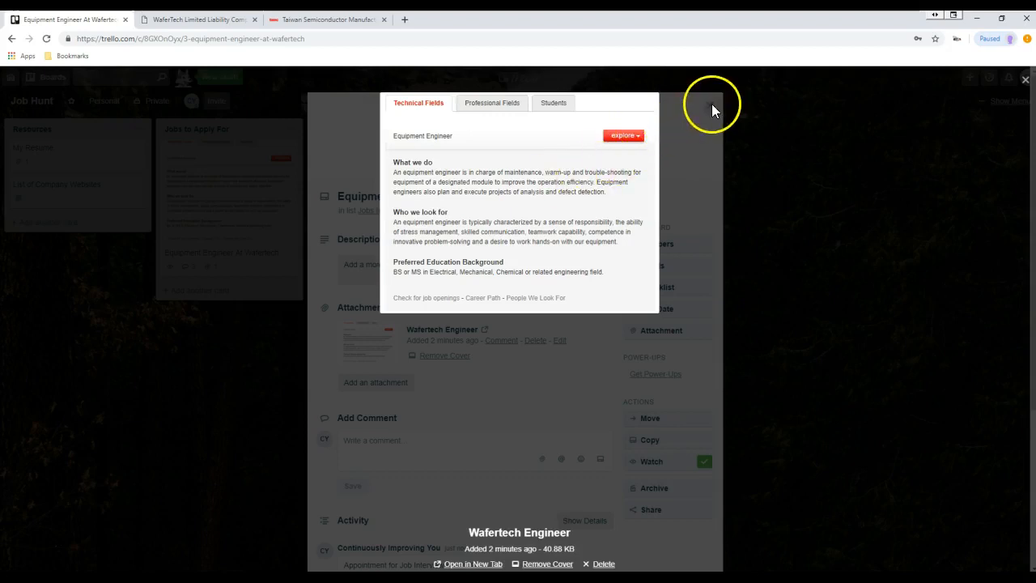
- Close the card and move the Wafertech card into Jobs Applied For
{"action": "left_click", "coordinate": [710, 104]}
{"action": "left_click", "coordinate": [709, 108]}
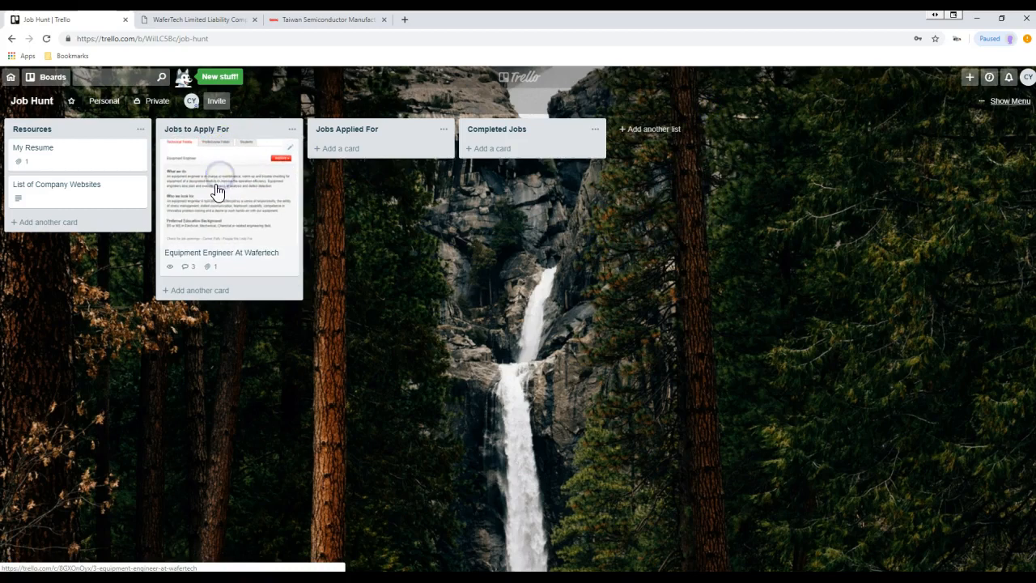
{"action": "left_click_drag", "start_coordinate": [217, 193], "coordinate": [365, 181]}
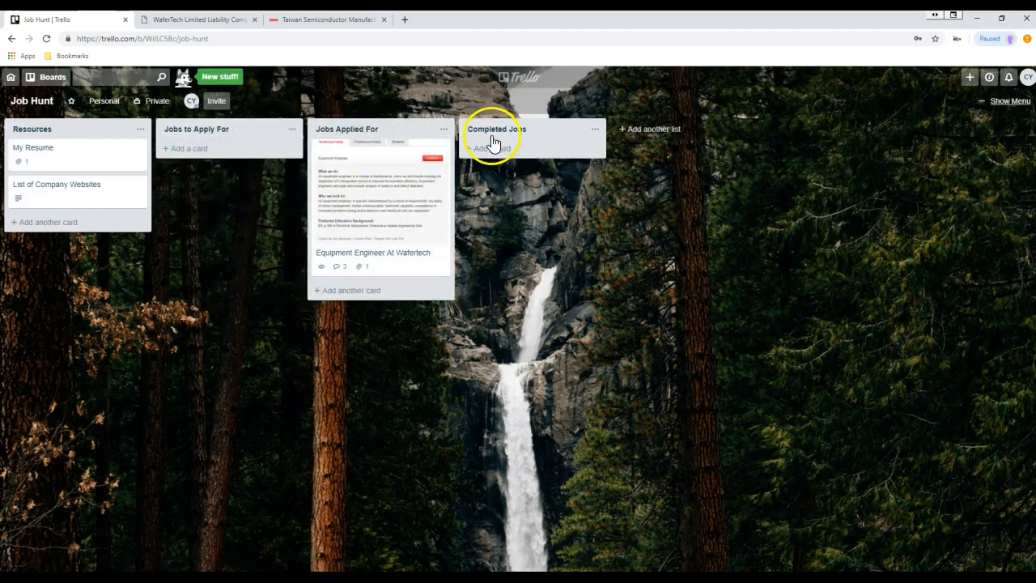
- Create an Interviewed list before Completed Jobs and move the Wafertech card into it
{"action": "left_click", "coordinate": [654, 130]}
{"action": "type", "text": "Interviews"}
{"action": "type", "text": "d"}
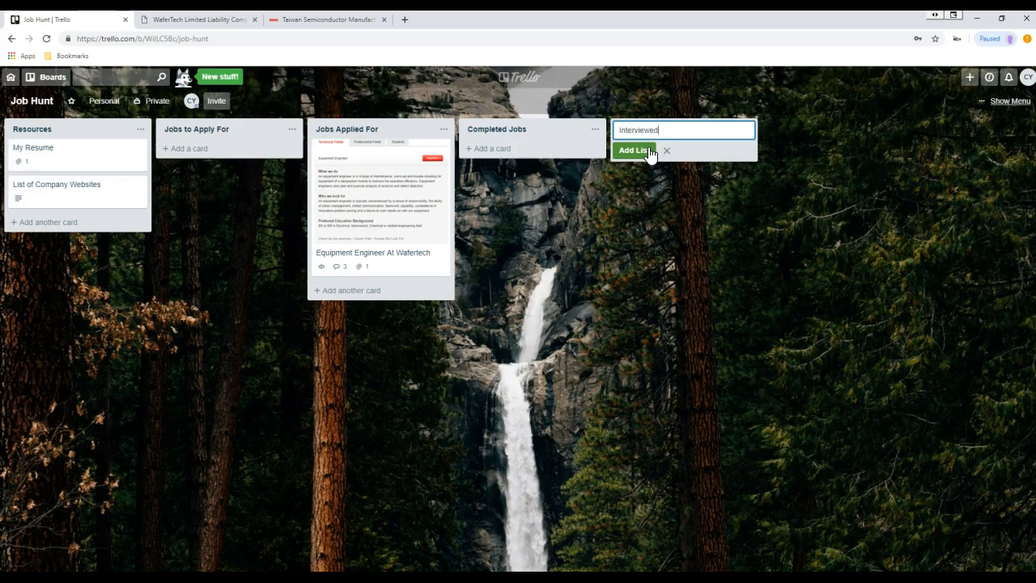
{"action": "left_click", "coordinate": [634, 150]}
{"action": "left_click_drag", "start_coordinate": [618, 132], "coordinate": [487, 128]}
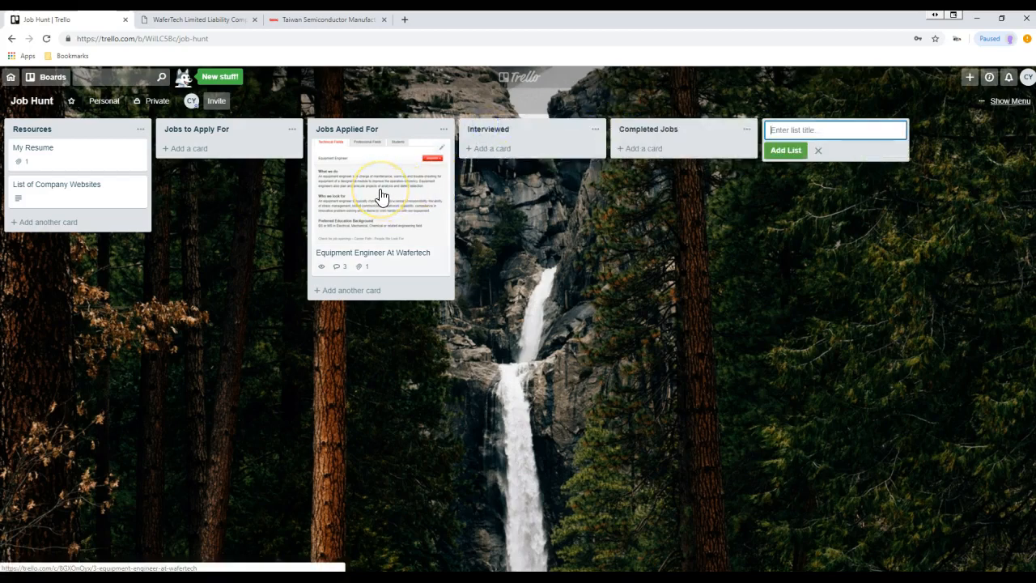
{"action": "left_click_drag", "start_coordinate": [382, 197], "coordinate": [530, 192]}
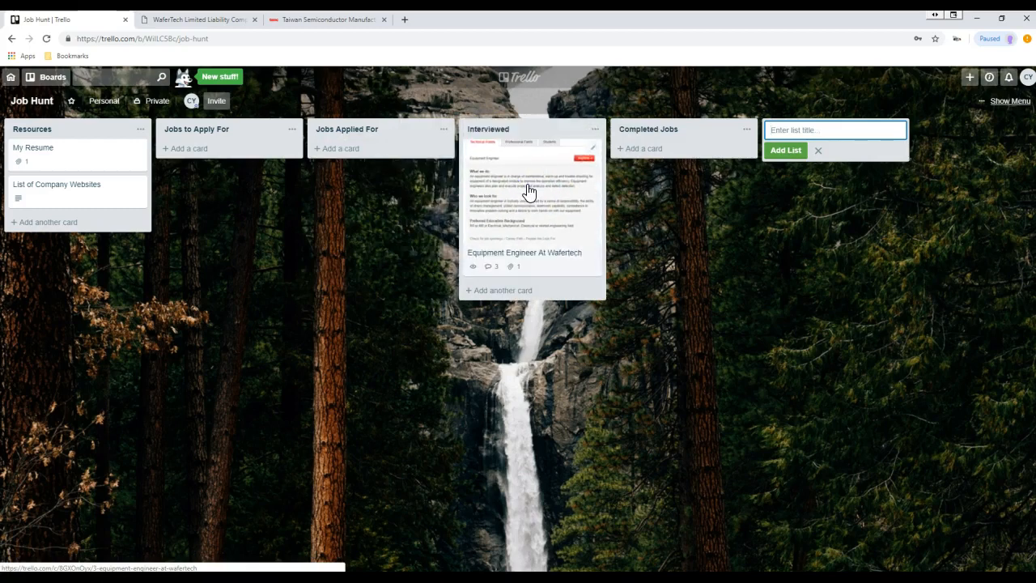
- Comment on the Wafertech card that the contact hired someone else on 3/24/2019, then close it
{"action": "left_click", "coordinate": [529, 192]}
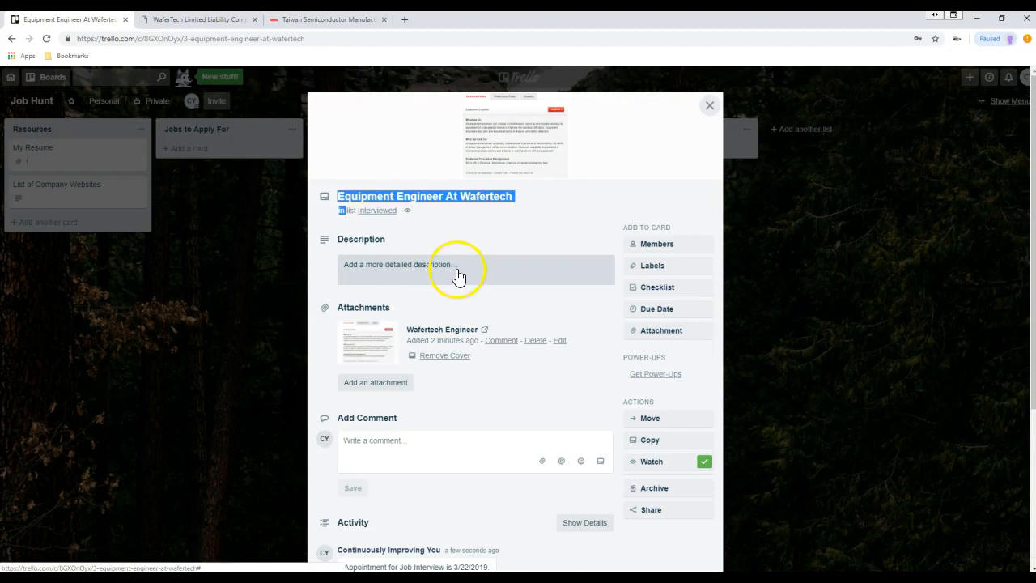
{"action": "left_click", "coordinate": [389, 437]}
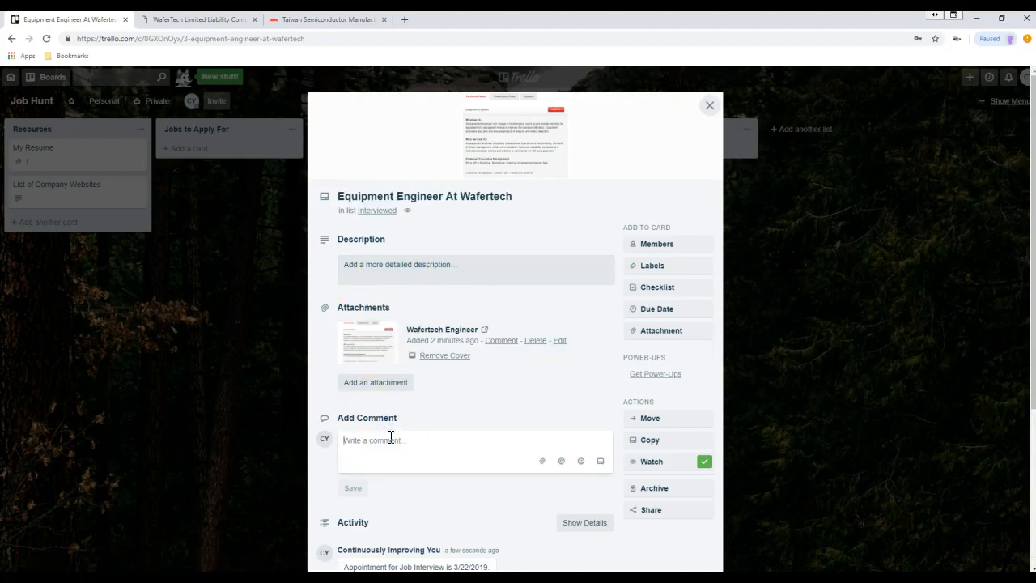
{"action": "type", "text": "Joe Smith "}
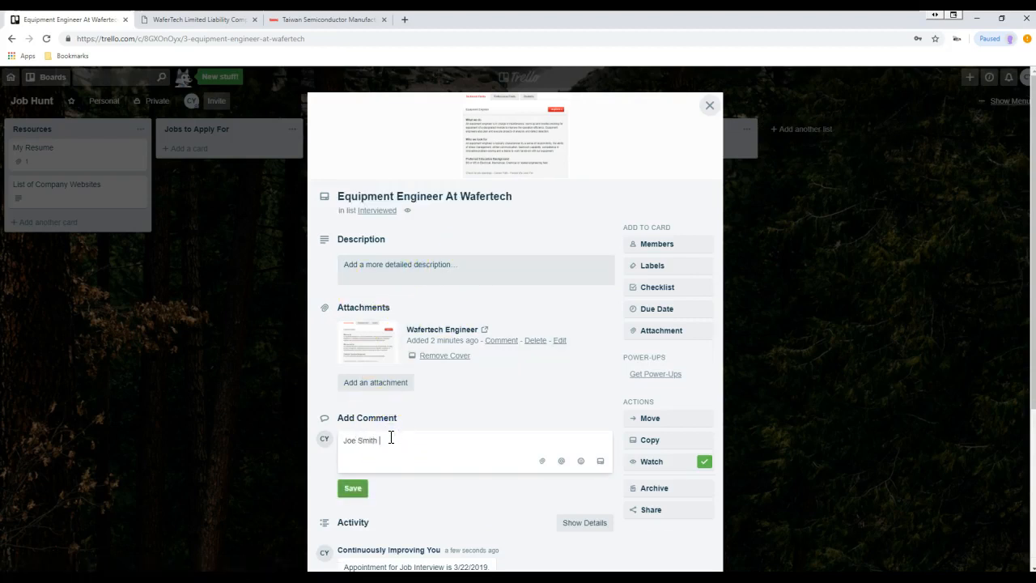
{"action": "type", "text": "decided to hire someone else. 34/201"}
{"action": "left_click", "coordinate": [356, 489]}
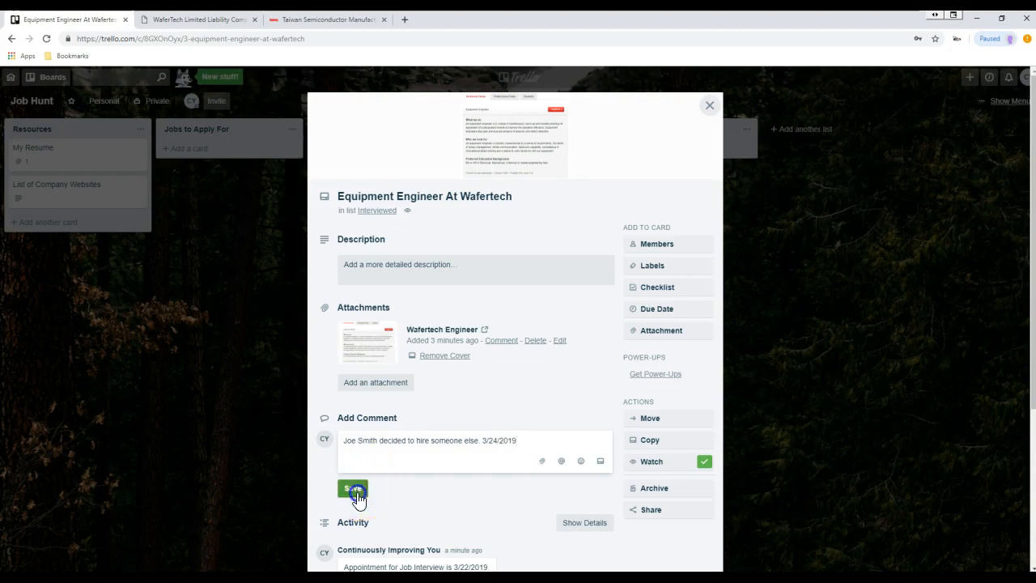
{"action": "left_click", "coordinate": [707, 106]}
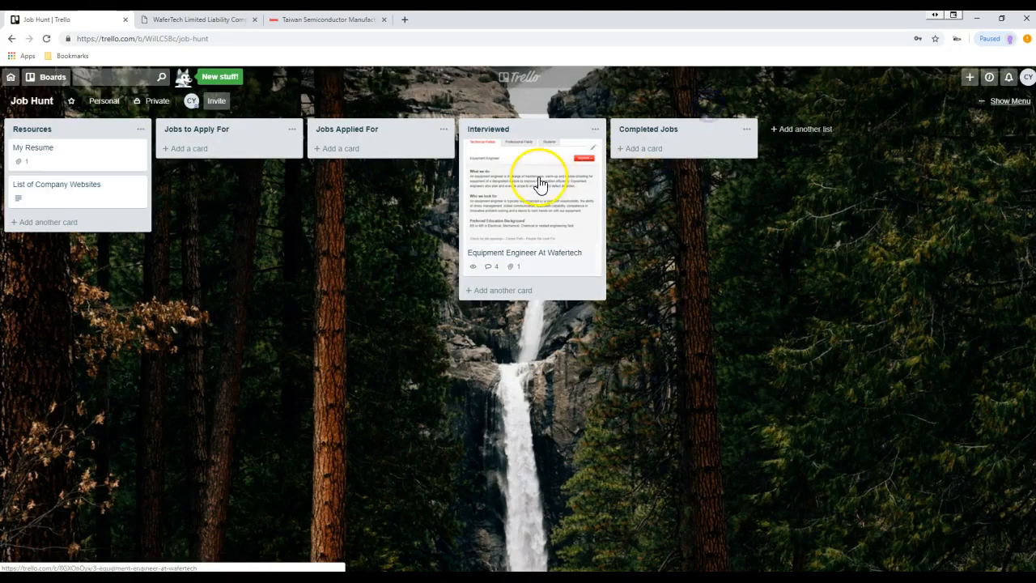
- Move the Wafertech card to Completed Jobs and add a 'Template for Jobs' card to Jobs to Apply For
{"action": "left_click_drag", "start_coordinate": [543, 176], "coordinate": [679, 178]}
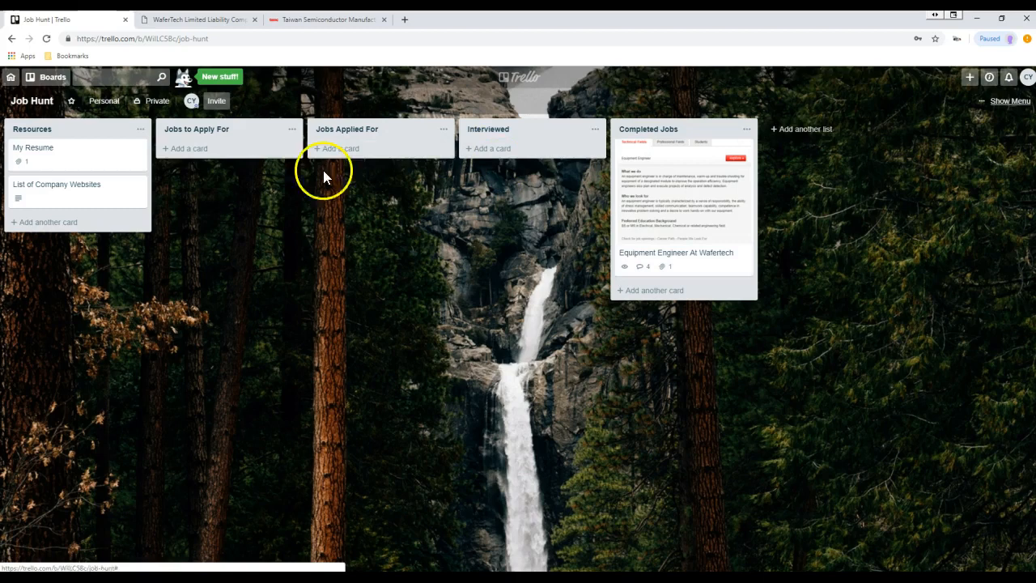
{"action": "left_click", "coordinate": [198, 152]}
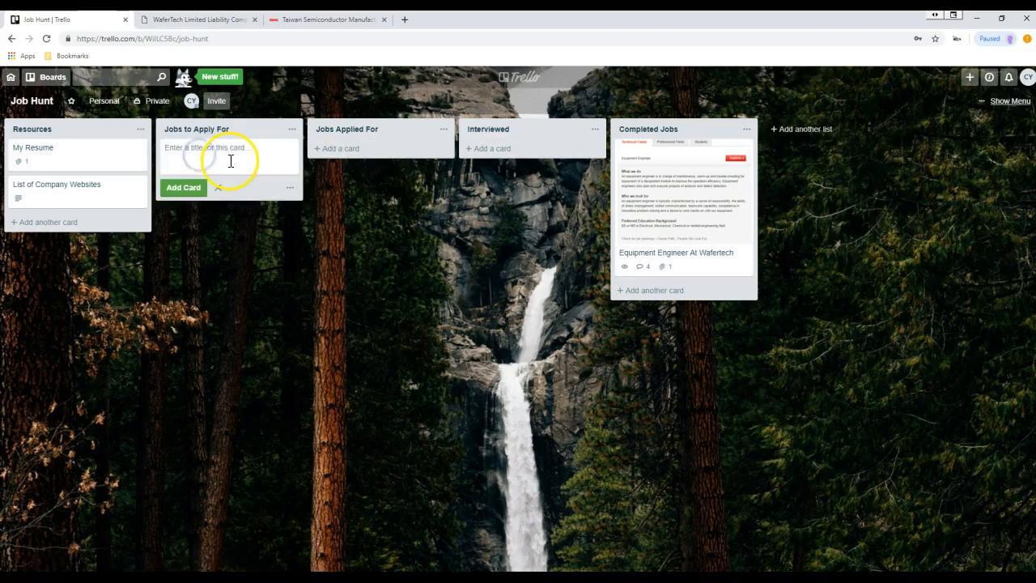
{"action": "type", "text": "Te"}
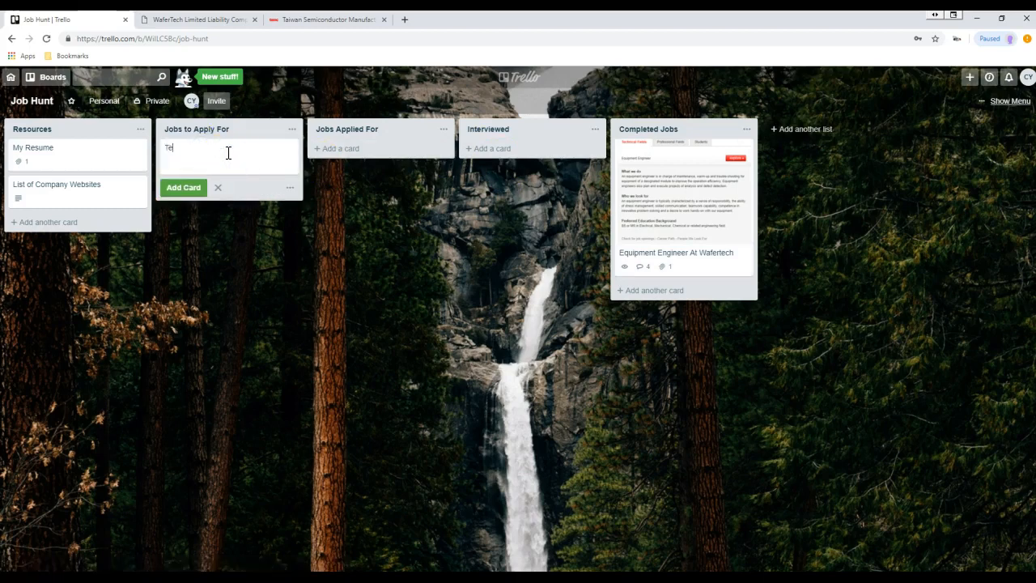
{"action": "type", "text": "mplate for Jobs"}
{"action": "key", "text": "Return"}
- Open the Template for Jobs card's details and start its description
{"action": "left_click", "coordinate": [227, 154]}
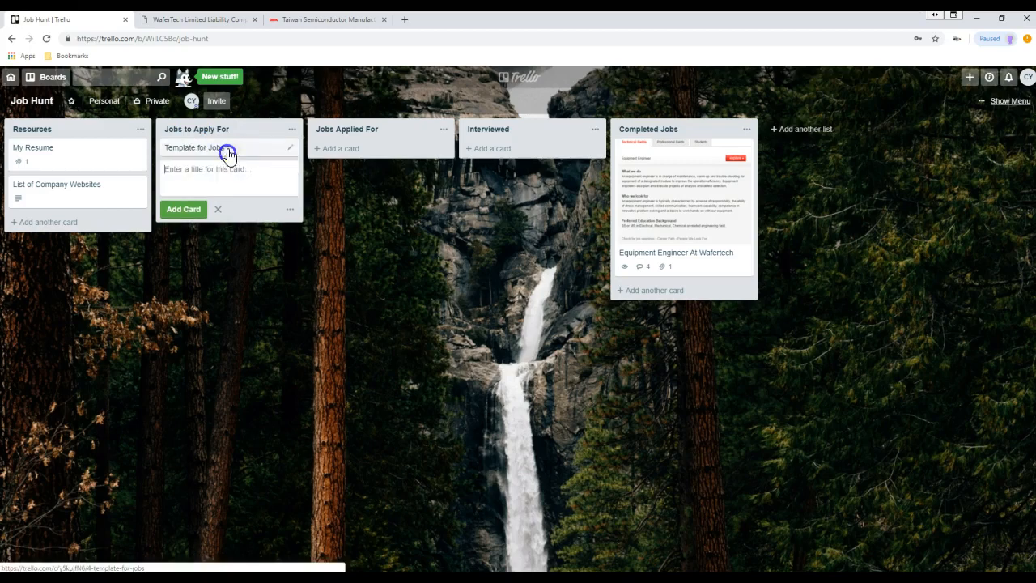
{"action": "left_click", "coordinate": [203, 208]}
{"action": "left_click", "coordinate": [393, 178]}
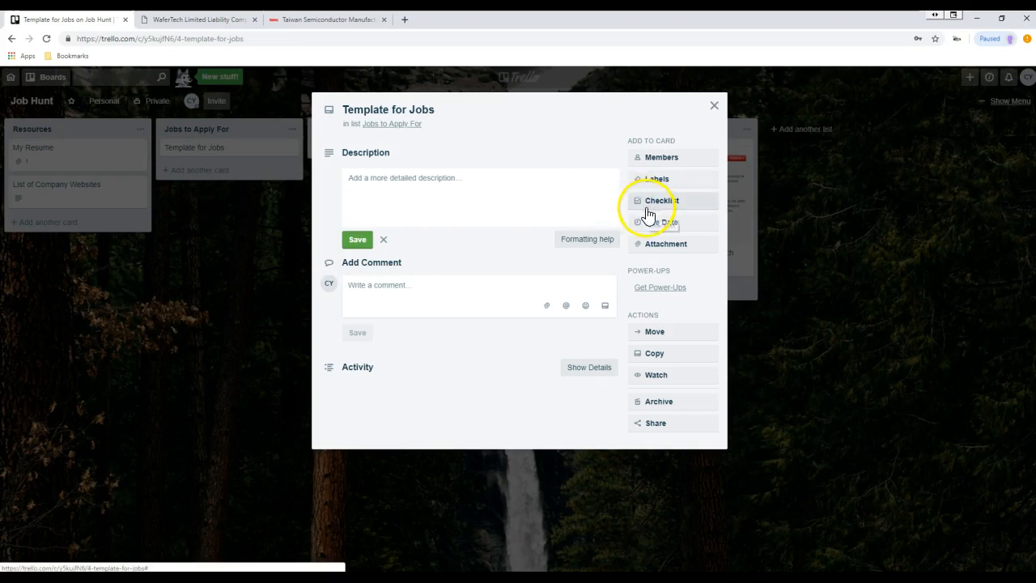
- Add a checklist titled 'Job Hunt Checklist' to the Template for Jobs card
{"action": "left_click", "coordinate": [648, 202]}
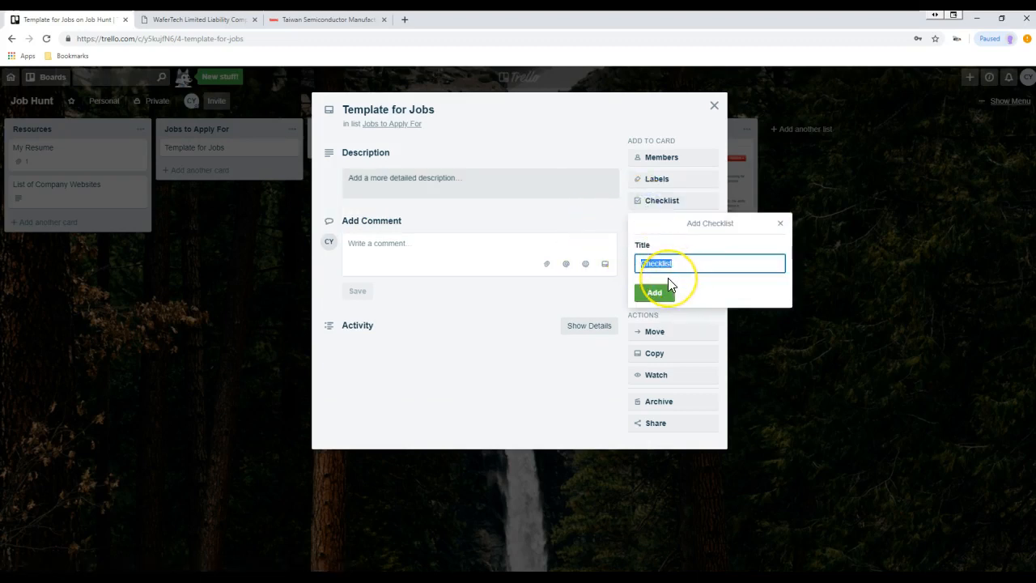
{"action": "type", "text": "Job Hunt Checklist"}
{"action": "left_click", "coordinate": [652, 294]}
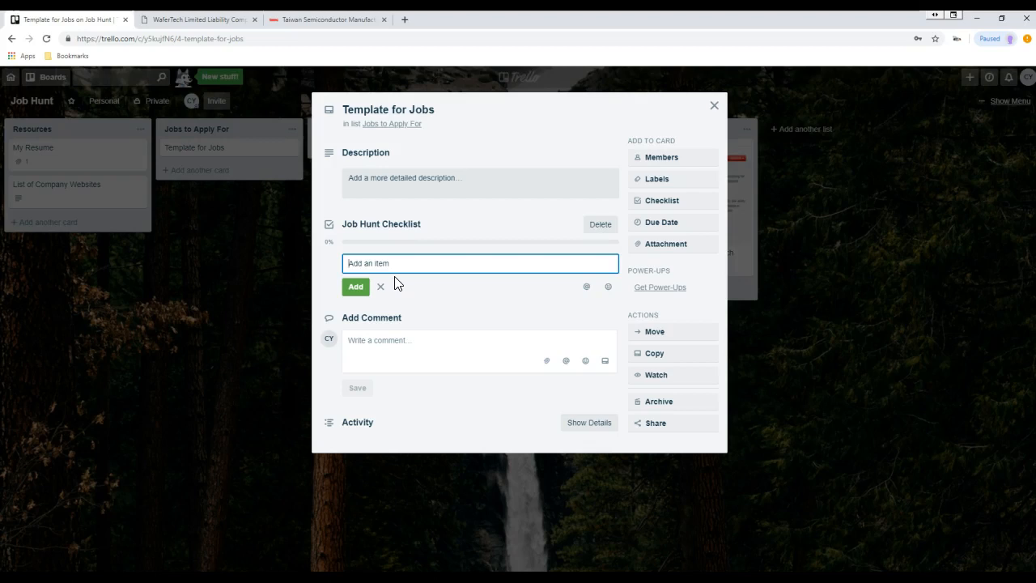
- Add the checklist item 'Identified Contact and Added Contact Information'
{"action": "type", "text": "Tweak"}
{"action": "key", "text": "BackSpace"}
{"action": "key", "text": "BackSpace"}
{"action": "key", "text": "BackSpace"}
{"action": "key", "text": "BackSpace"}
{"action": "key", "text": "BackSpace"}
{"action": "type", "text": "Identified Contact and Added Contact Information"}
{"action": "key", "text": "Return"}
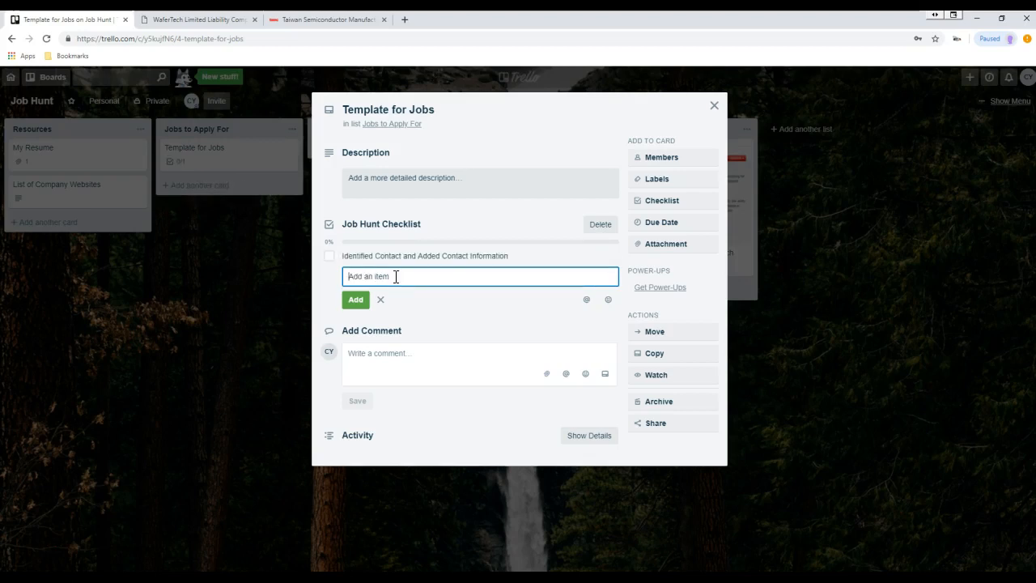
- Add the checklist items 'Sent in Resume' and 'Follow up on Resume'
{"action": "left_click", "coordinate": [370, 281]}
{"action": "type", "text": "Sent JOb"}
{"action": "key", "text": "BackSpace"}
{"action": "key", "text": "BackSpace"}
{"action": "type", "text": "o"}
{"action": "key", "text": "BackSpace"}
{"action": "key", "text": "BackSpace"}
{"action": "type", "text": "in Resume"}
{"action": "key", "text": "Return"}
{"action": "type", "text": "Fo"}
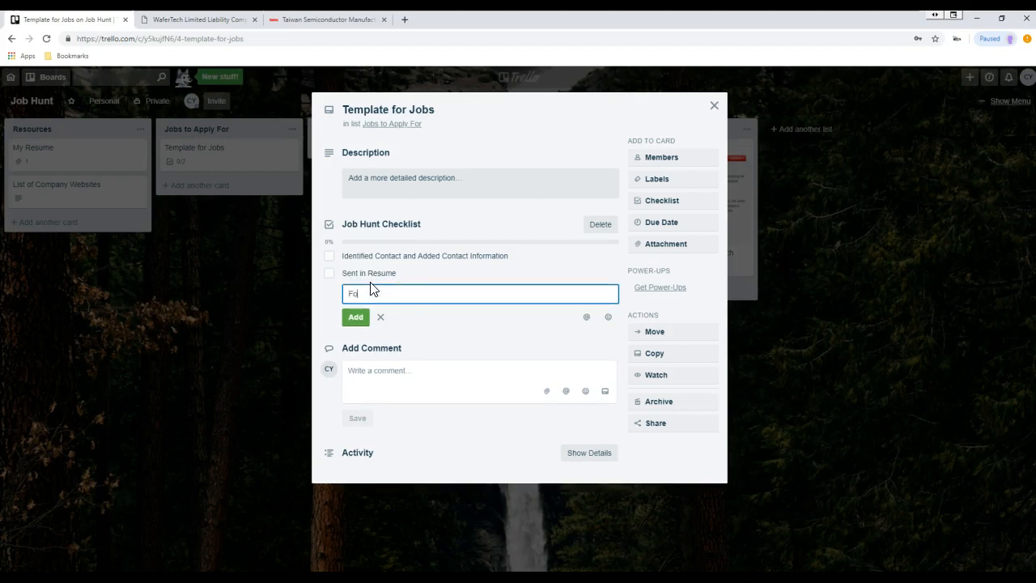
{"action": "type", "text": "llow up on Resume"}
{"action": "key", "text": "Return"}
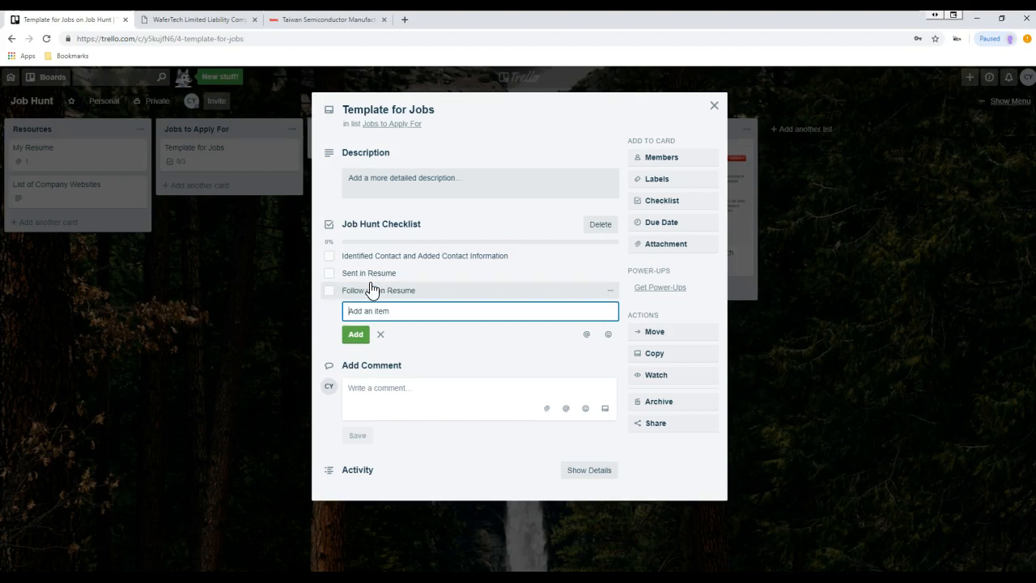
- Add 'Job Interview Set up or Passed' and 'Thank You Card Sent After Job Interview', then close the card
{"action": "type", "text": "Job Interview Set up or"}
{"action": "type", "text": "Not."}
{"action": "key", "text": "BackSpace"}
{"action": "key", "text": "BackSpace"}
{"action": "key", "text": "BackSpace"}
{"action": "type", "text": "Passed"}
{"action": "key", "text": "Return"}
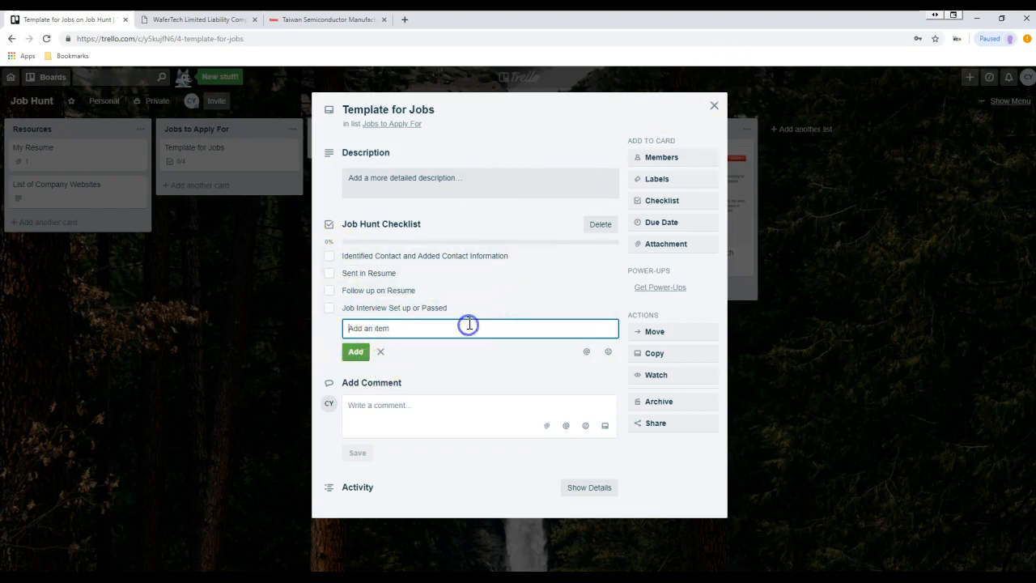
{"action": "type", "text": "Thganks"}
{"action": "key", "text": "BackSpace"}
{"action": "key", "text": "BackSpace"}
{"action": "key", "text": "BackSpace"}
{"action": "key", "text": "BackSpace"}
{"action": "key", "text": "BackSpace"}
{"action": "type", "text": "ank You Card Sent After Job Interview"}
{"action": "key", "text": "Return"}
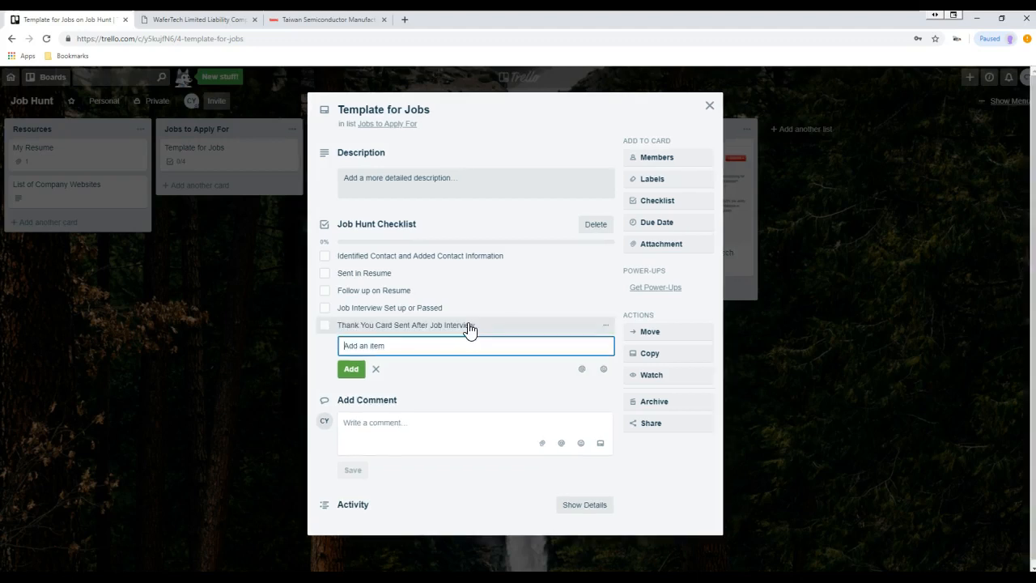
{"action": "left_click", "coordinate": [709, 106]}
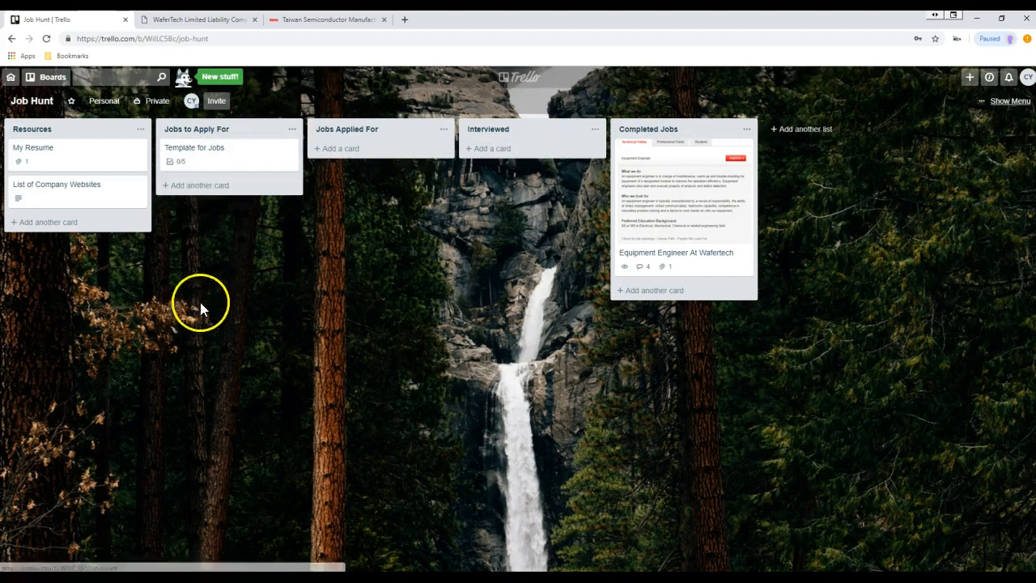
- Try the template card's quick-edit Copy option, then dismiss the editor
{"action": "right_click", "coordinate": [221, 153]}
{"action": "left_click", "coordinate": [220, 150]}
{"action": "left_click", "coordinate": [283, 287]}
{"action": "right_click", "coordinate": [220, 153]}
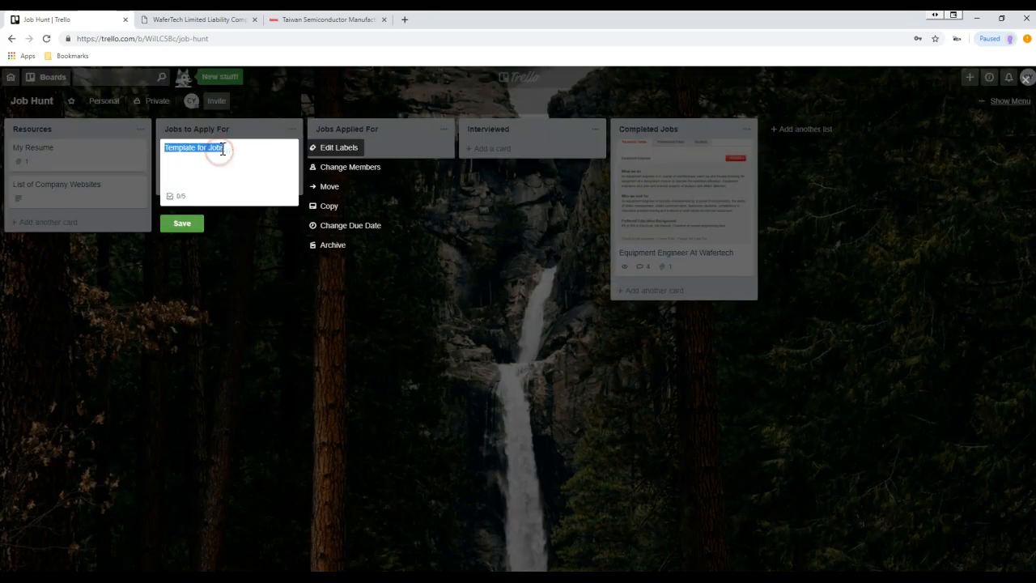
{"action": "left_click", "coordinate": [329, 207]}
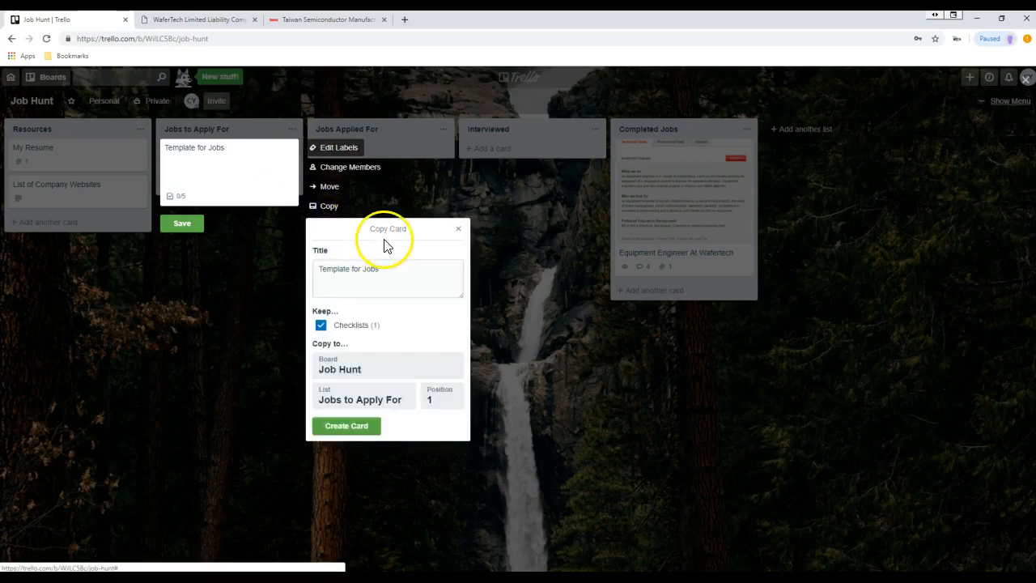
{"action": "left_click_drag", "start_coordinate": [379, 269], "coordinate": [324, 272]}
{"action": "left_click", "coordinate": [298, 276]}
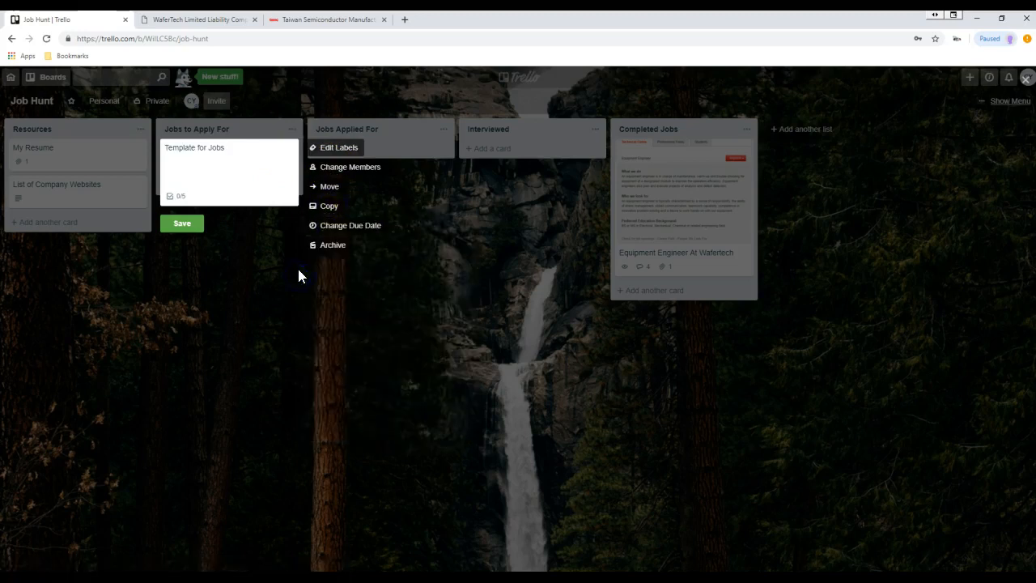
{"action": "left_click", "coordinate": [256, 174]}
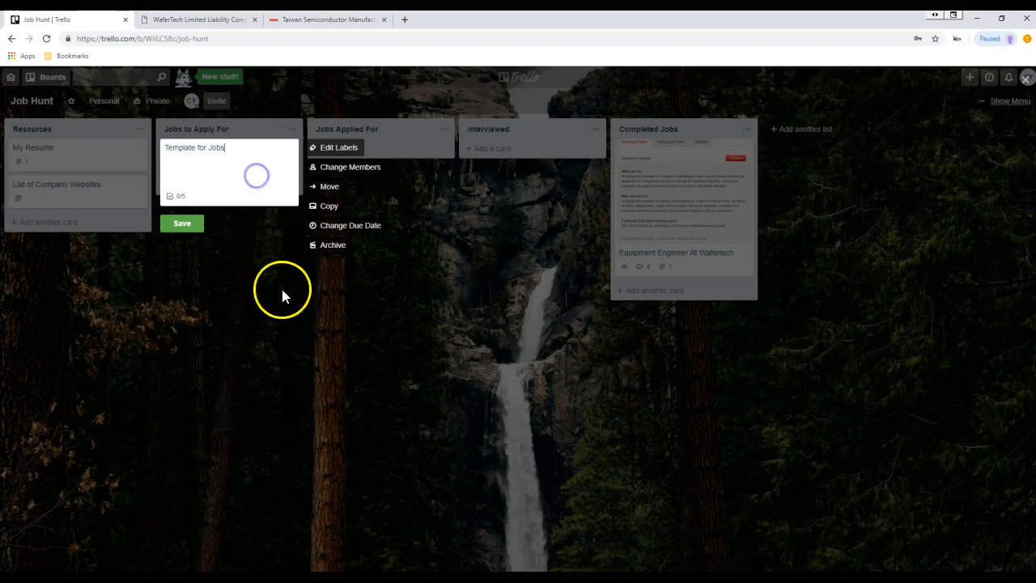
{"action": "left_click", "coordinate": [282, 293]}
- Copy the template card with the title 'City of Camas Engineering Position'
{"action": "right_click", "coordinate": [234, 154]}
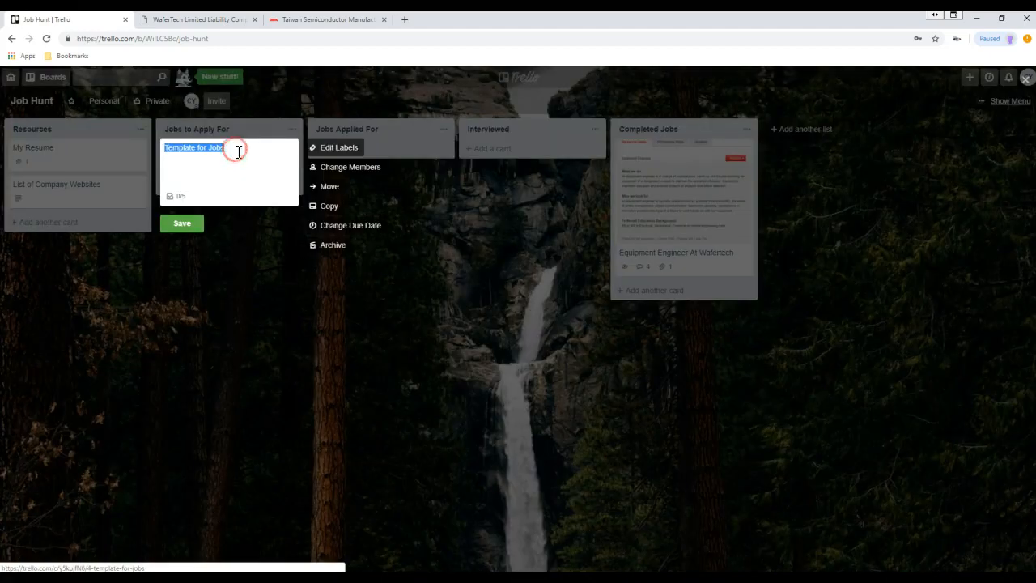
{"action": "left_click", "coordinate": [327, 208]}
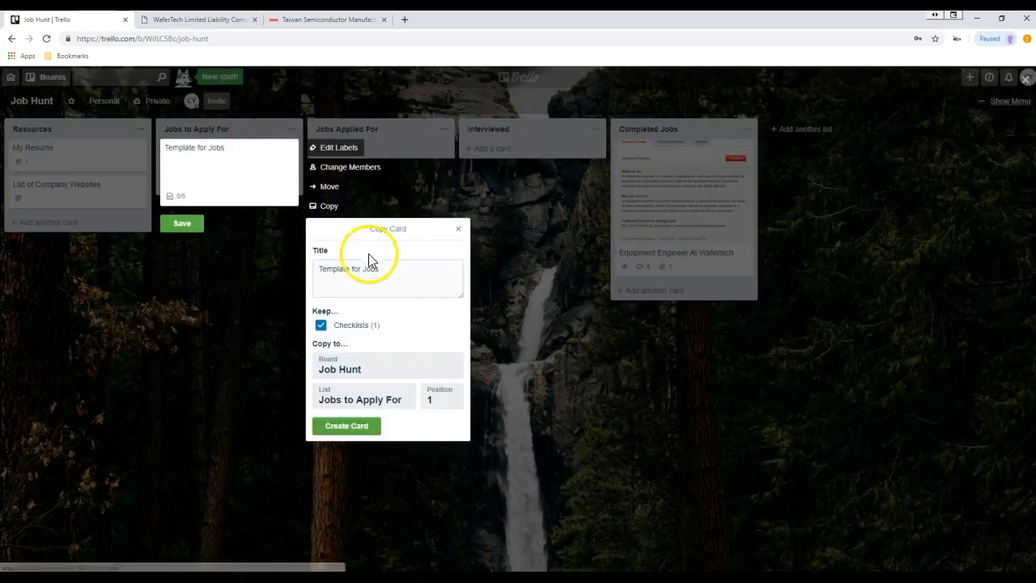
{"action": "left_click_drag", "start_coordinate": [383, 272], "coordinate": [312, 272]}
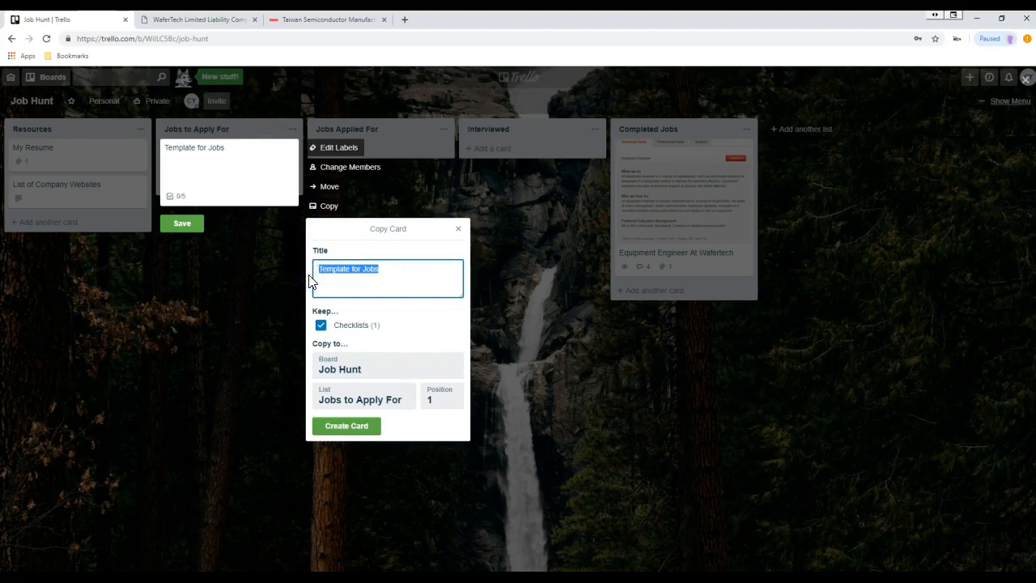
{"action": "type", "text": "City of Camas Engineering Position"}
{"action": "key", "text": "Return"}
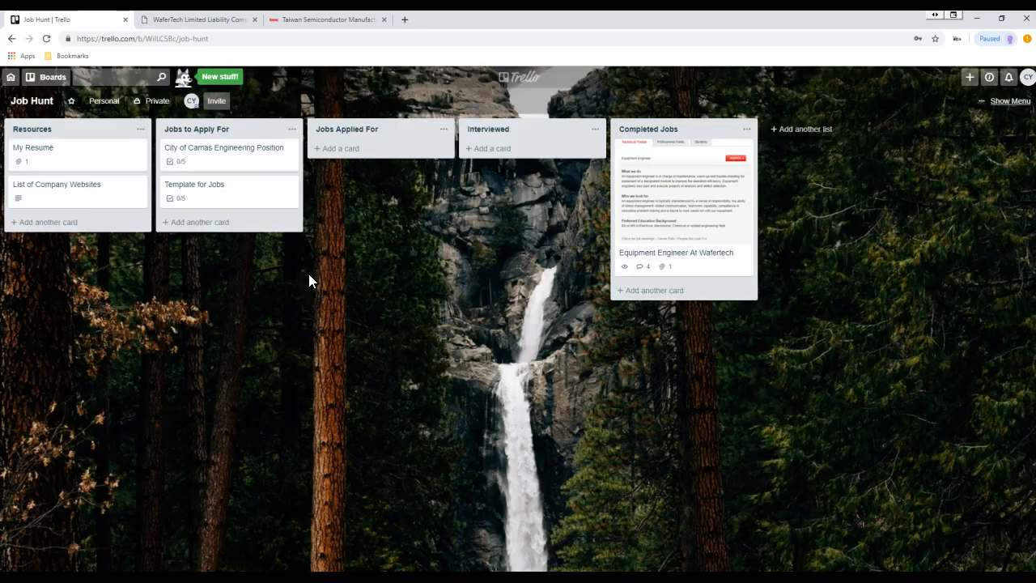
- Move the City of Camas card below the template and check Identified Contact and Sent in Resume
{"action": "left_click_drag", "start_coordinate": [226, 157], "coordinate": [215, 191]}
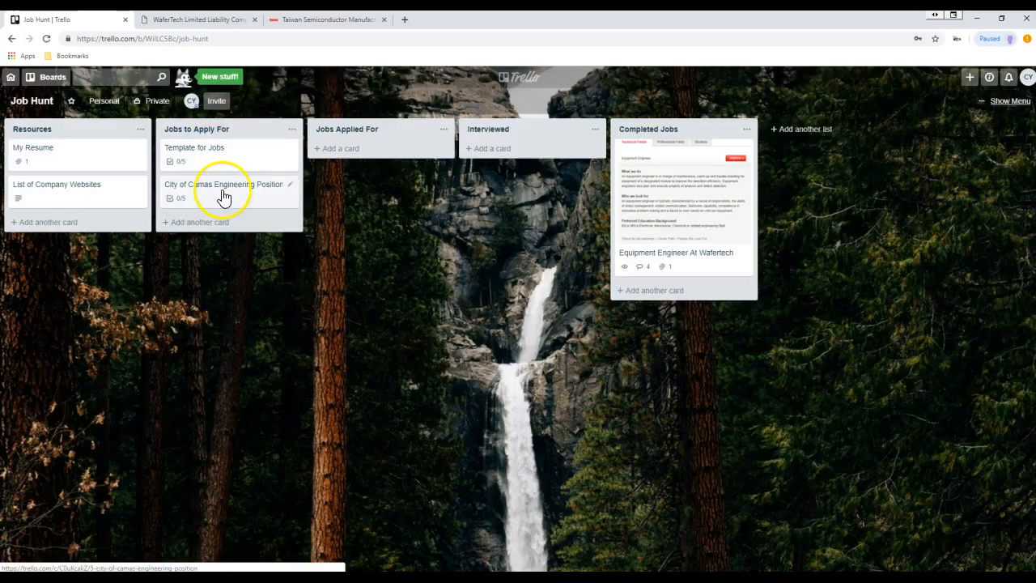
{"action": "left_click", "coordinate": [220, 197]}
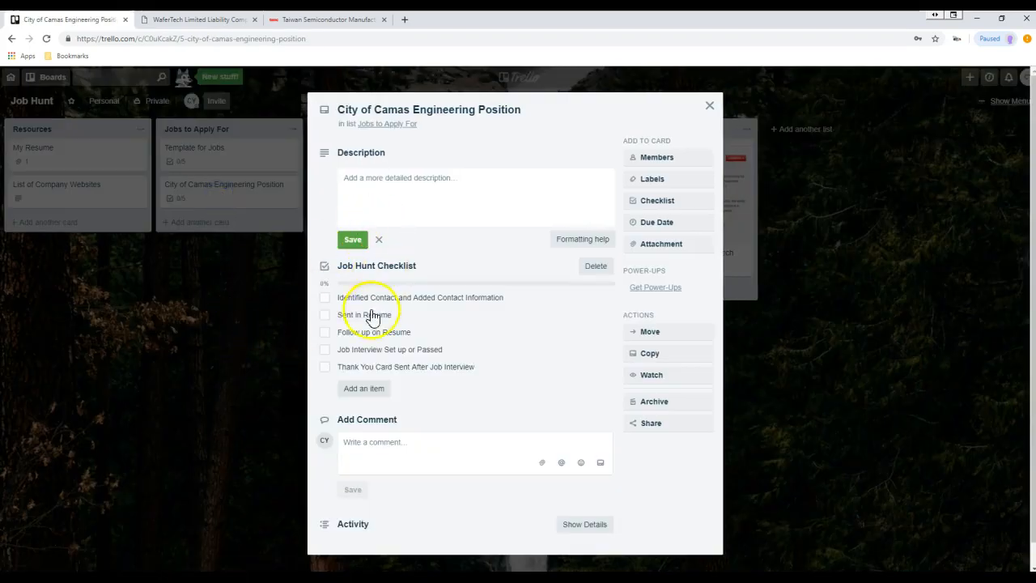
{"action": "left_click", "coordinate": [325, 297]}
{"action": "left_click", "coordinate": [416, 407]}
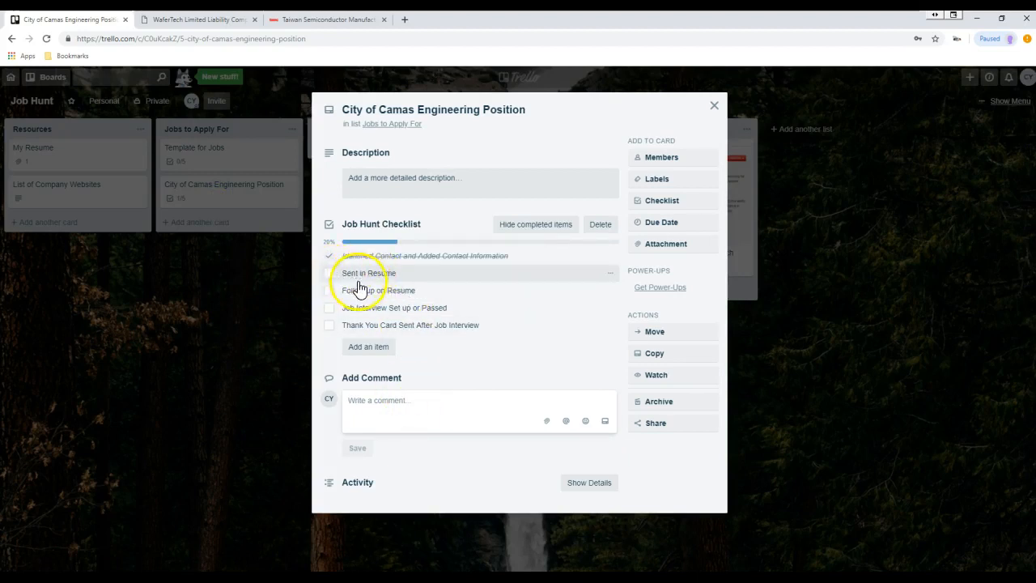
{"action": "left_click", "coordinate": [330, 272]}
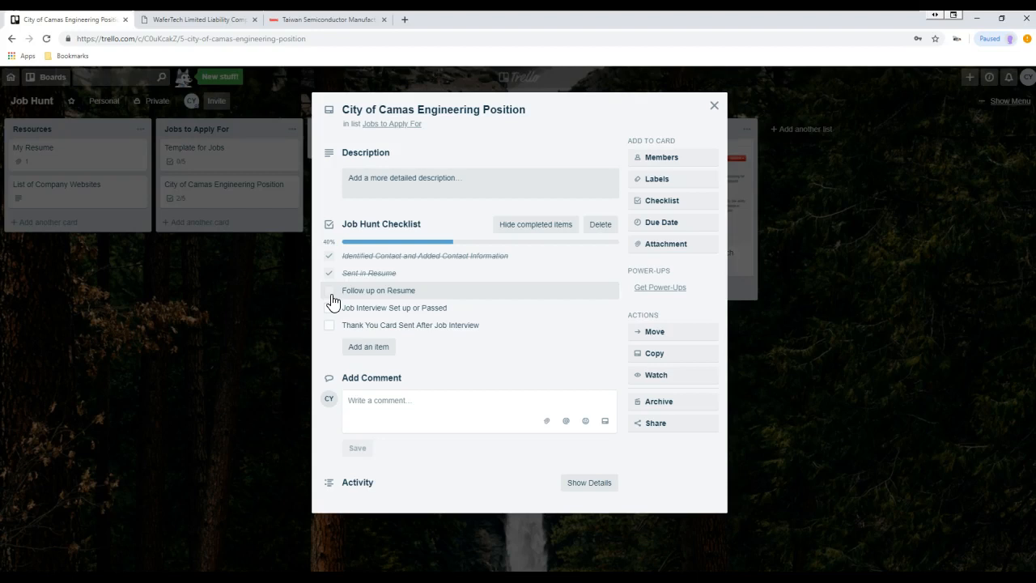
{"action": "left_click", "coordinate": [714, 105]}
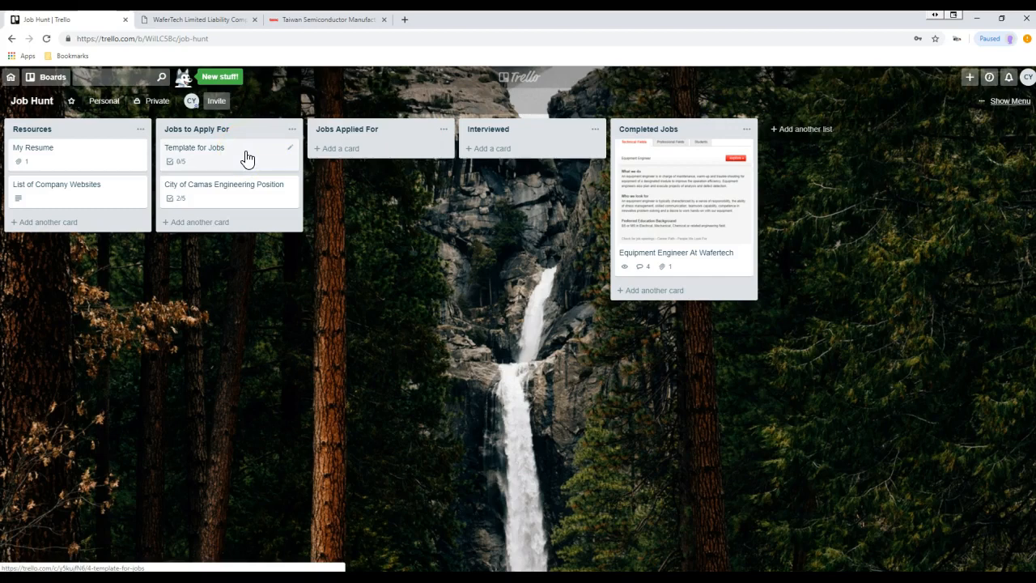
{"action": "left_click", "coordinate": [96, 191]}
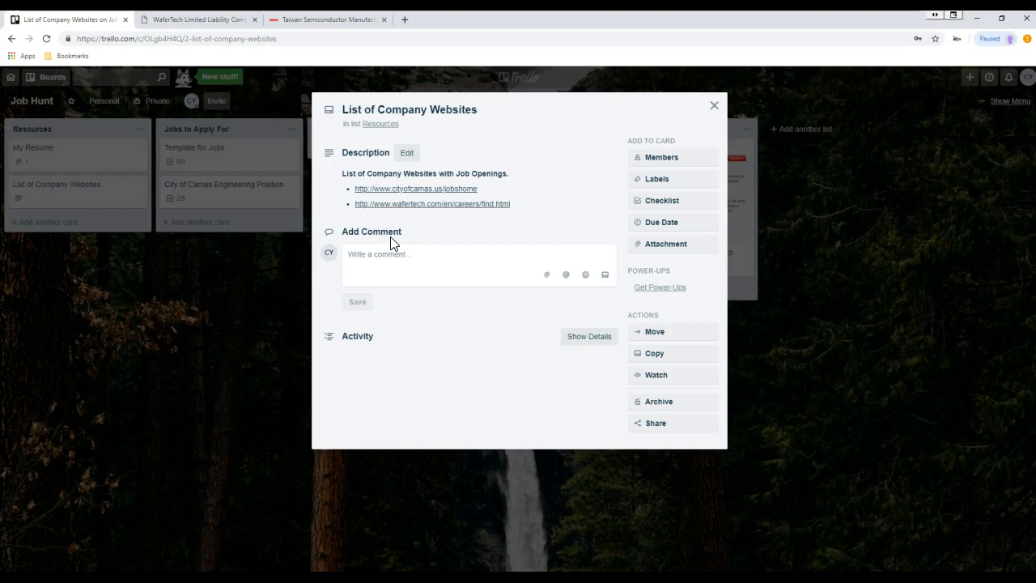
{"action": "left_click", "coordinate": [714, 105]}
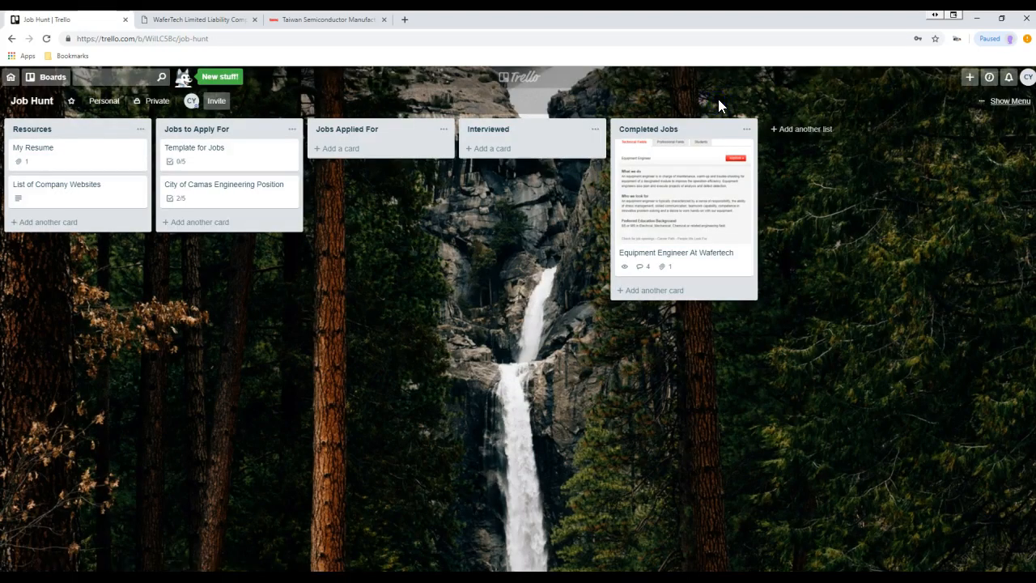